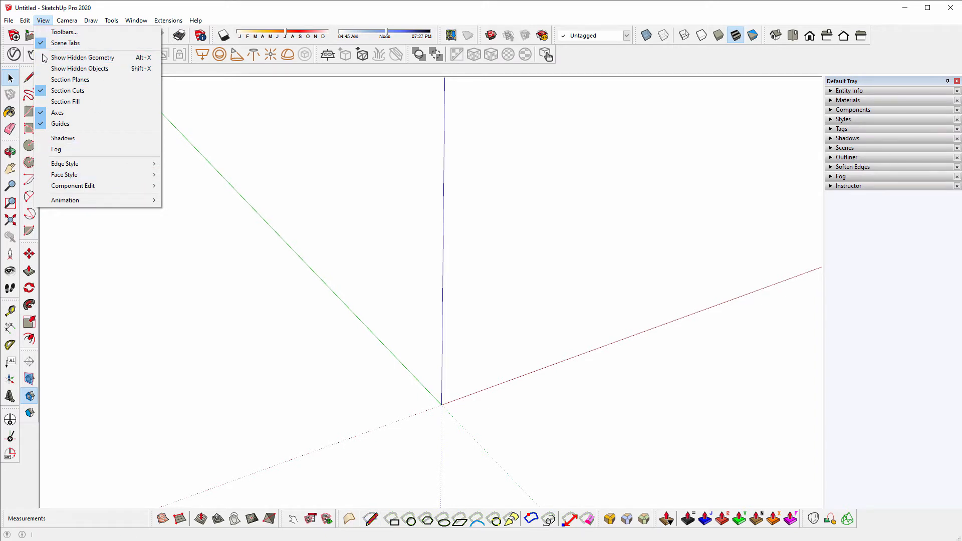
- Launch Trimble Connect on the web from SketchUp's Trimble Connect extension
left_click(168, 6)
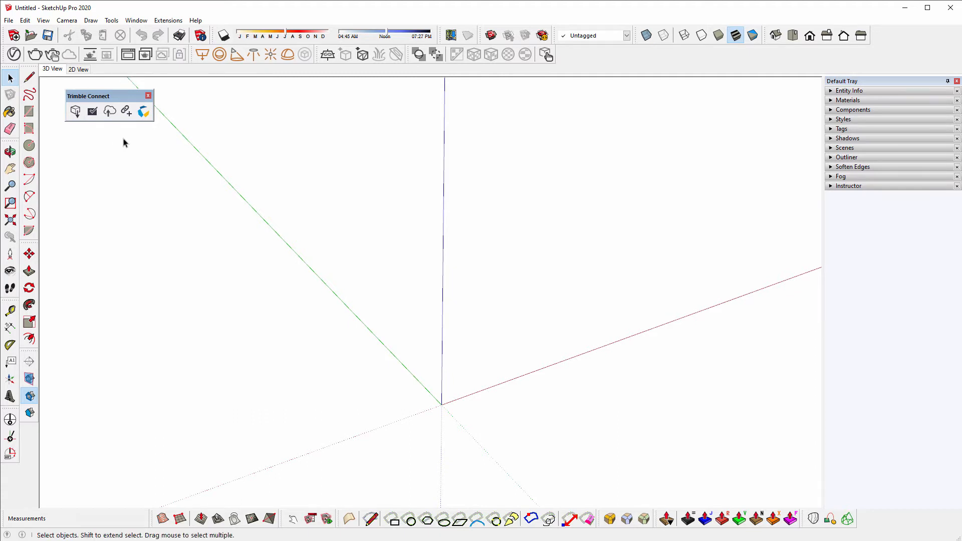
left_click(143, 112)
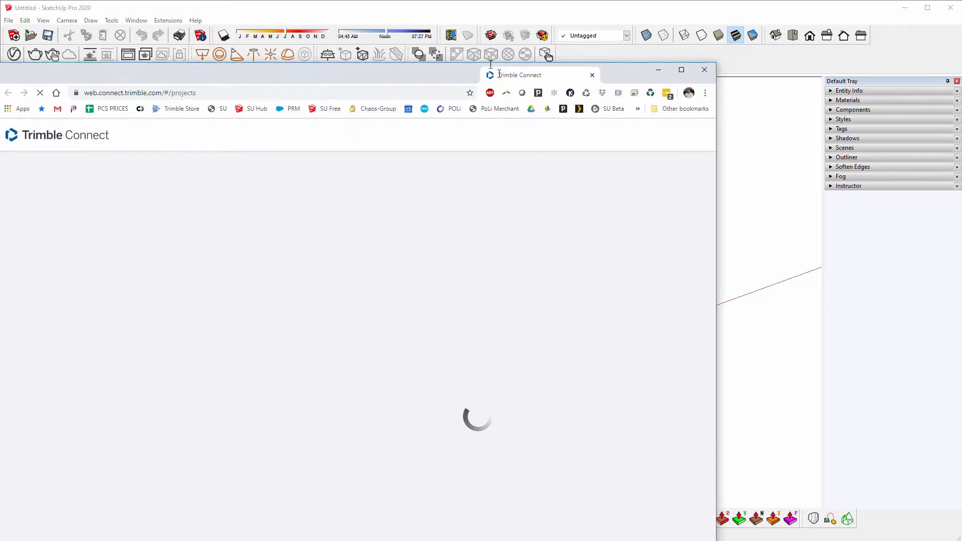
- Close the duplicate browser tab and start a new project named 'Trimble Connect Webinar'
mouse_move(498, 75)
left_mouse_down()
mouse_move(519, 19)
mouse_move(156, 11)
left_mouse_up()
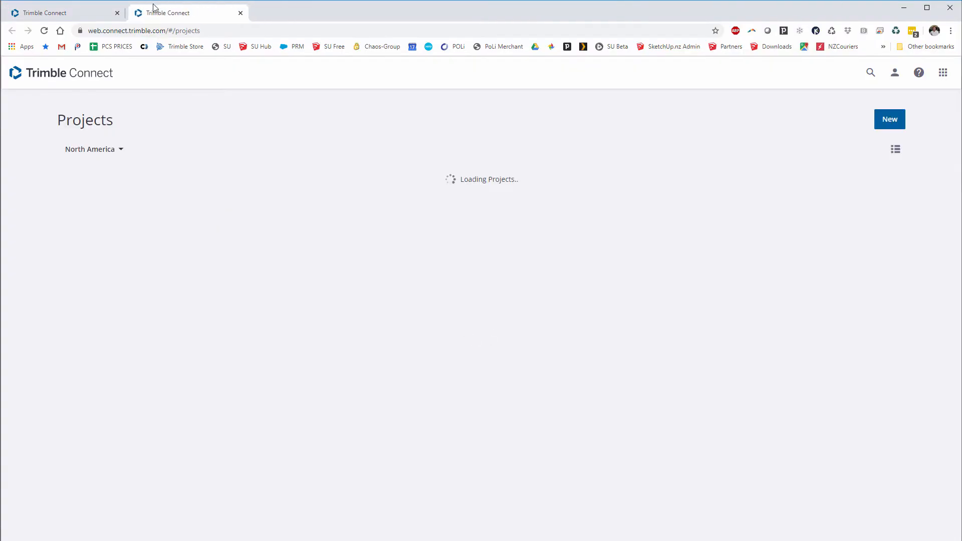
left_click(117, 13)
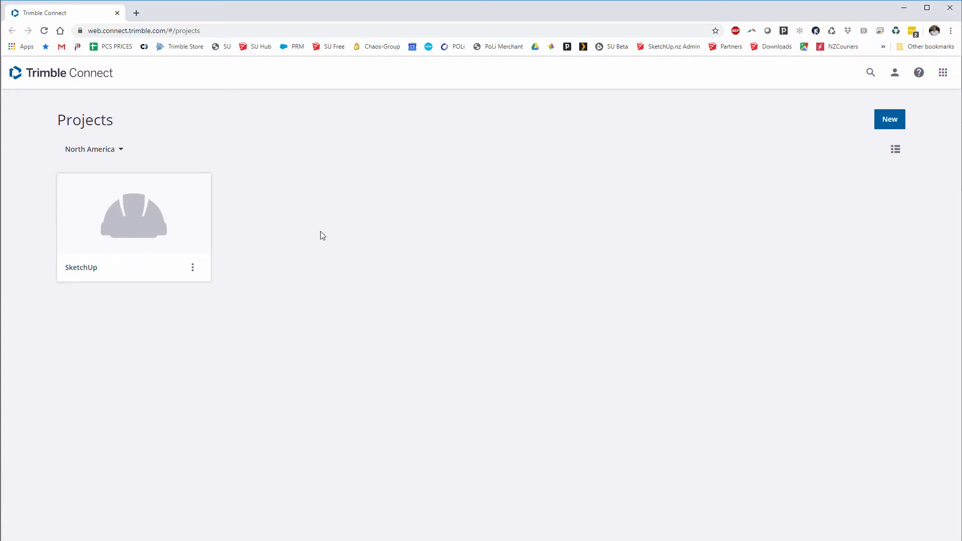
left_click(888, 126)
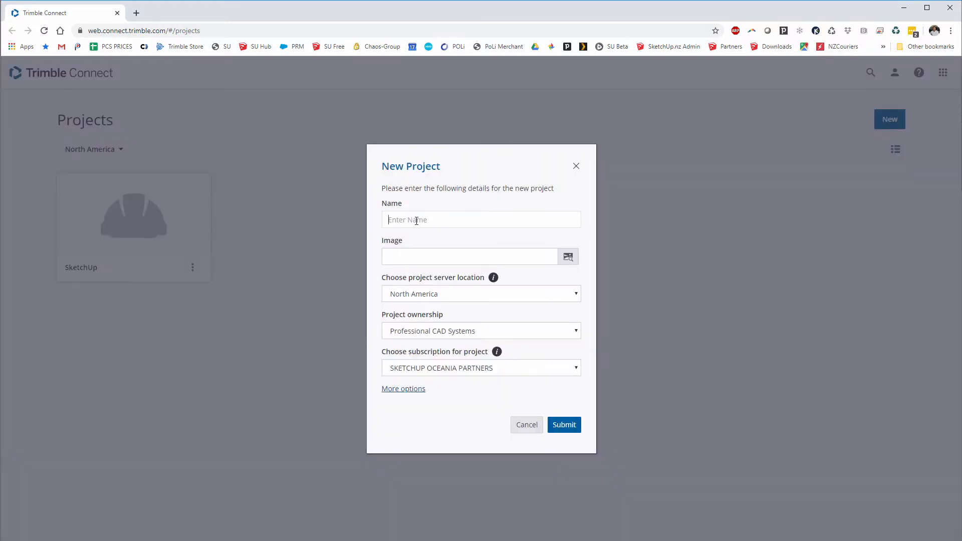
type("Trimble Connect Webinar")
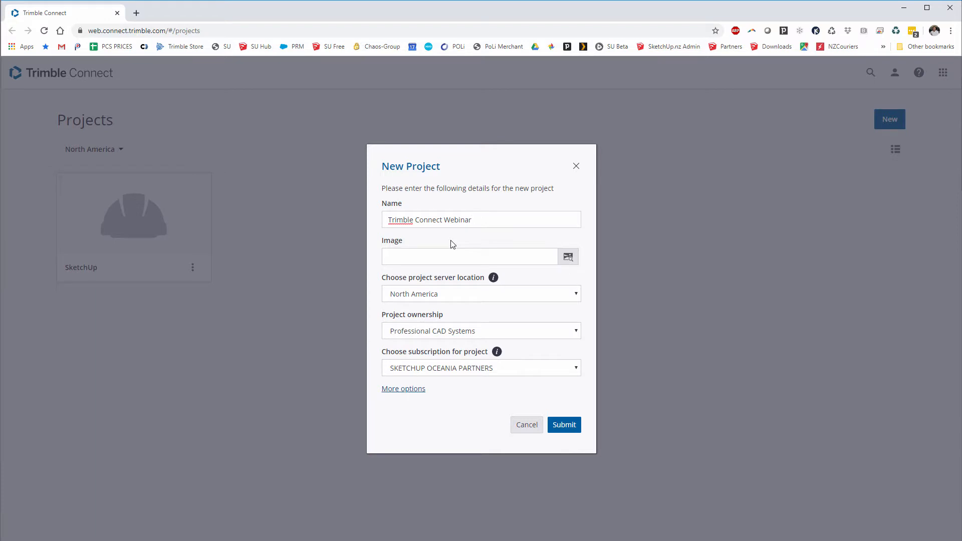
- Set the project image to the black SketchUp Trimble Connect logo PNG from the Logos folder
left_click(568, 257)
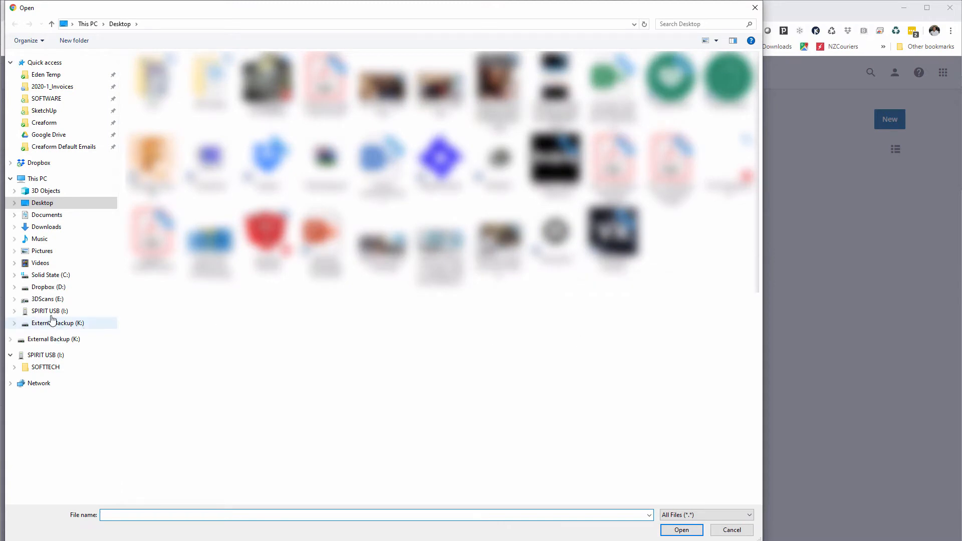
left_click(34, 163)
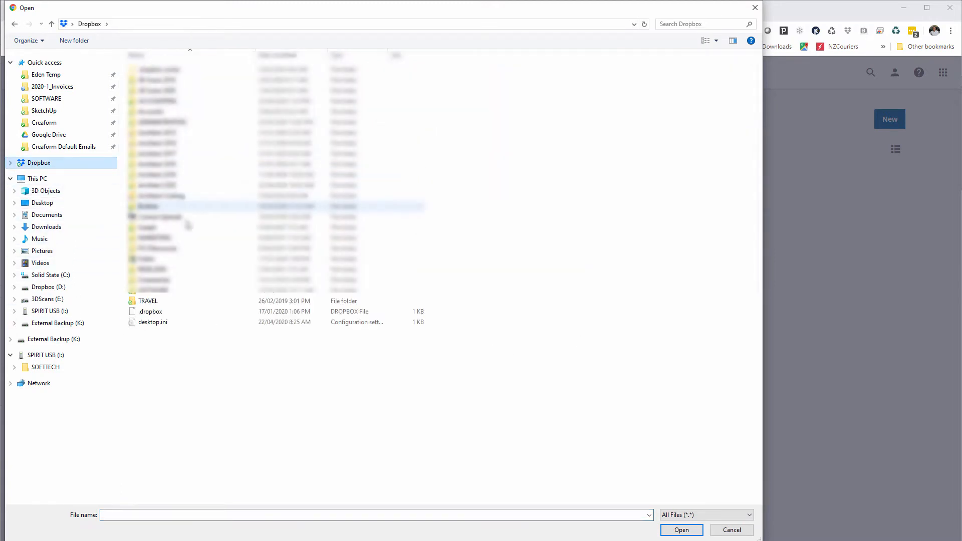
double_click(150, 290)
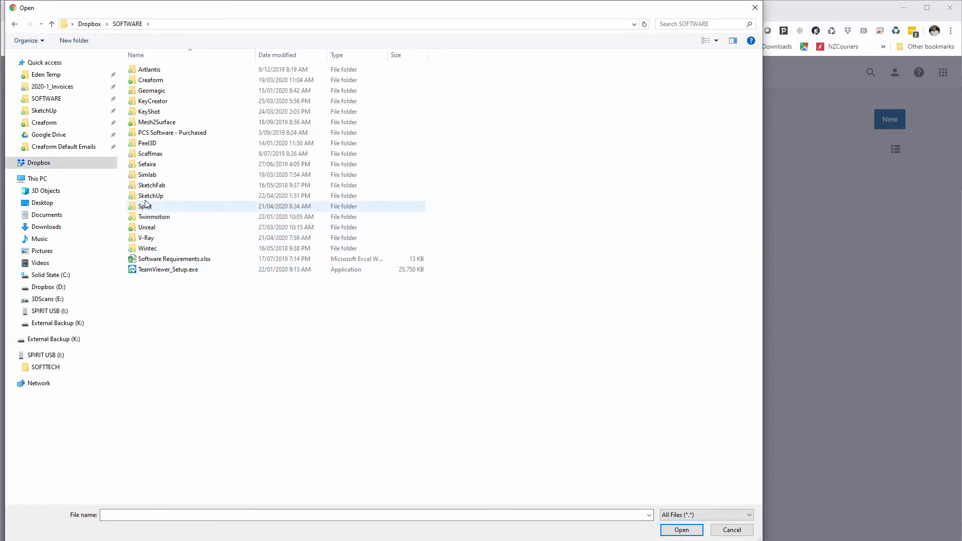
double_click(150, 195)
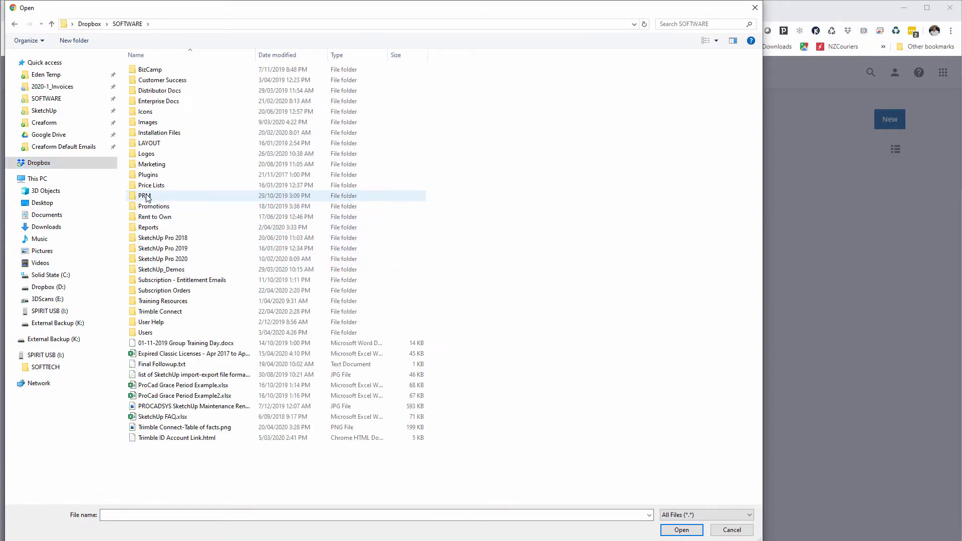
double_click(156, 312)
double_click(150, 69)
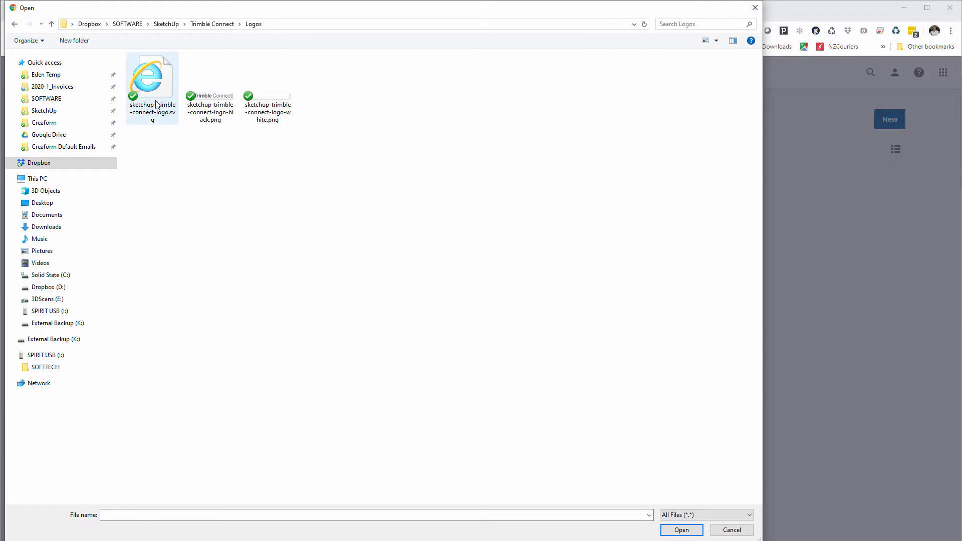
double_click(203, 103)
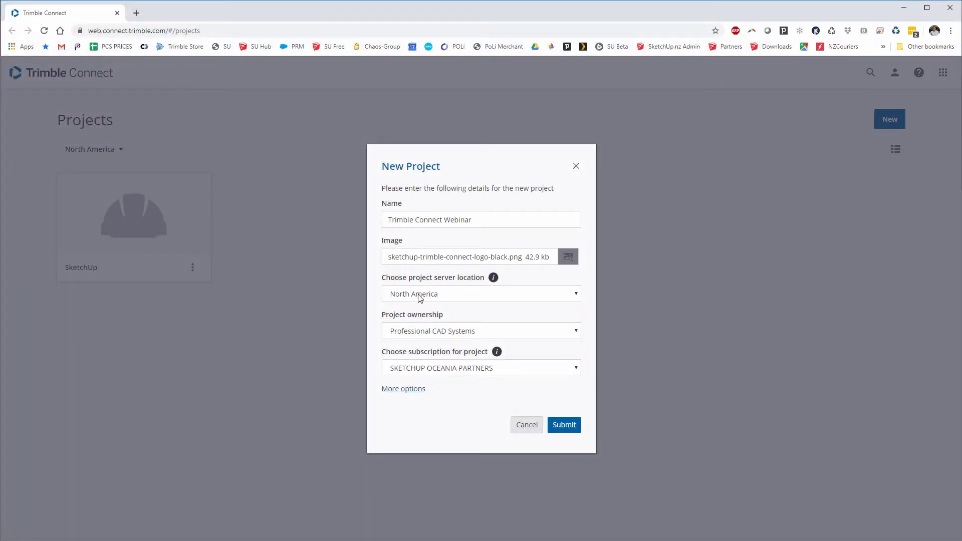
left_click(420, 298)
- Keep the North America server and SKETCHUP OCEANIA PARTNERS subscription, then submit the project
left_click(419, 298)
left_click(577, 370)
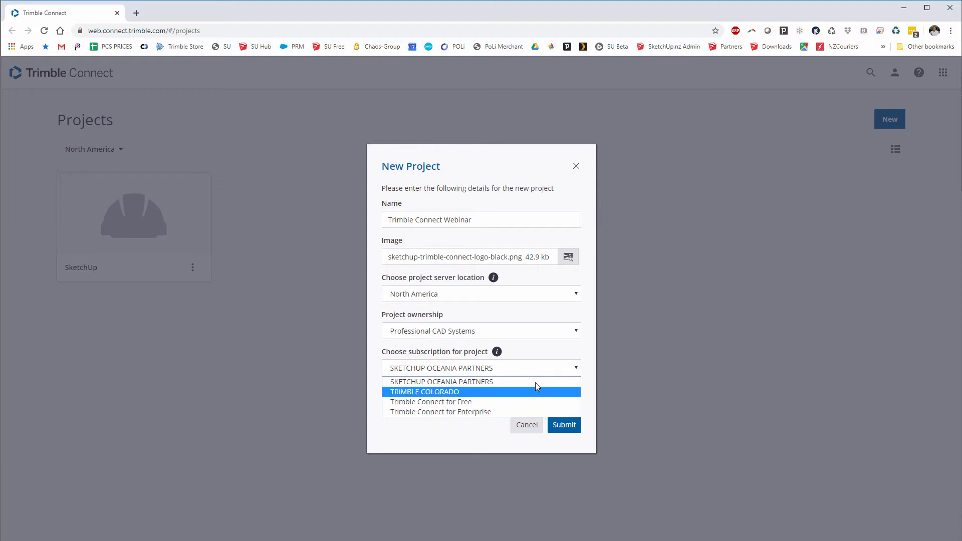
left_click(551, 381)
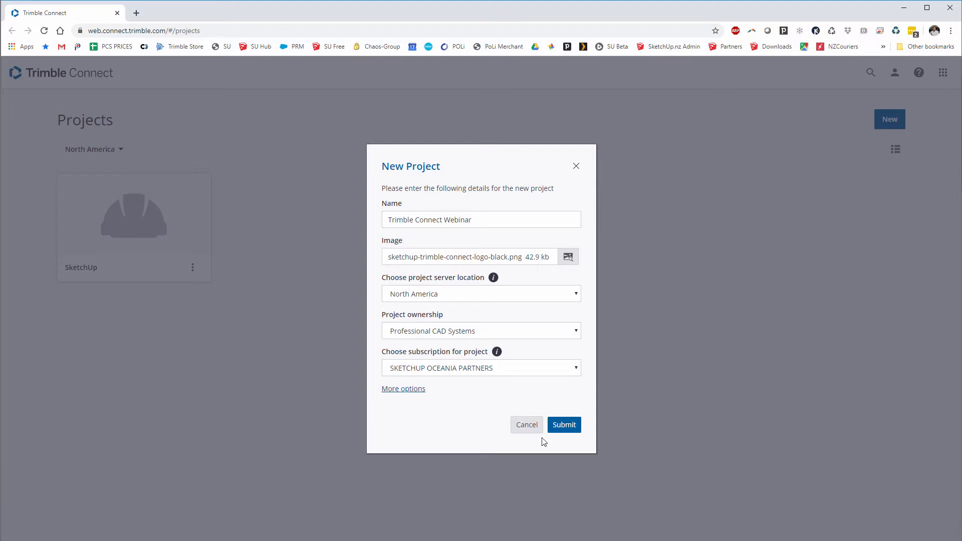
left_click(562, 425)
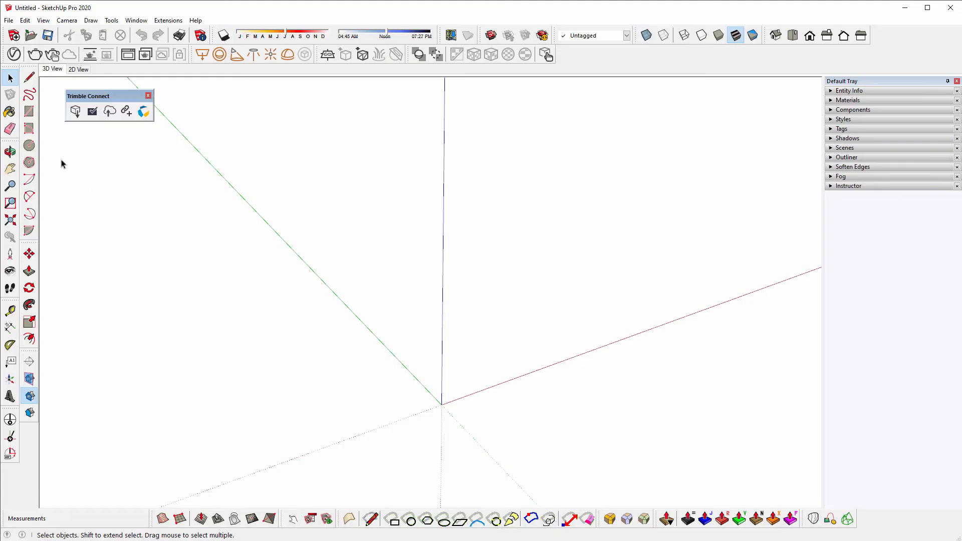
- Draw a 600 x 600 mm square and extrude it 600 mm into a cube
left_click(29, 111)
left_click(442, 403)
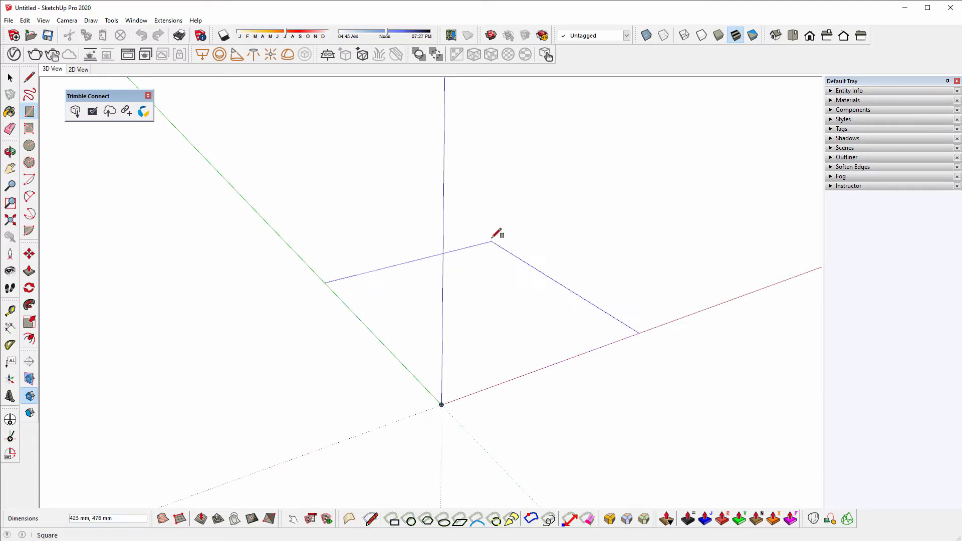
type("600,600")
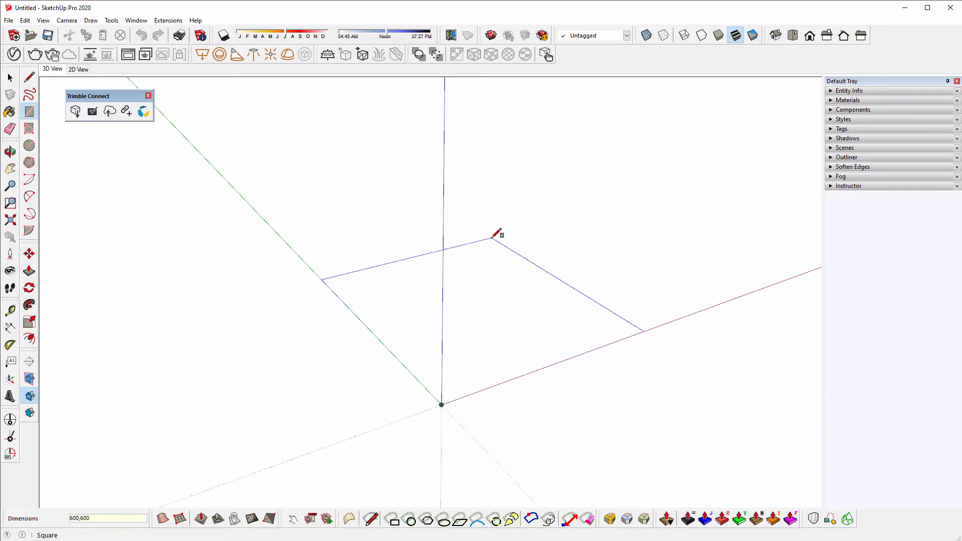
key("Return")
middle_click_drag(404, 307, 339, 344, "shift")
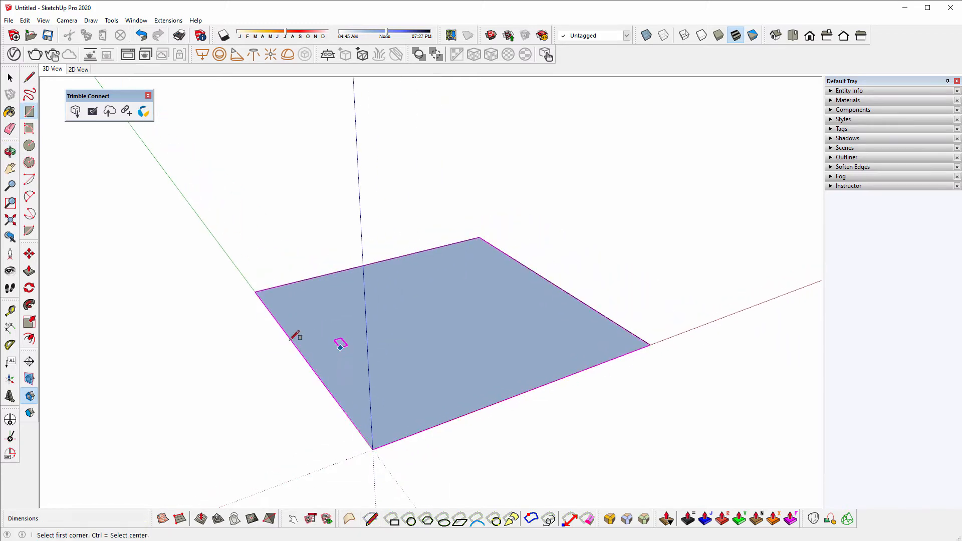
left_click(29, 270)
left_click(325, 353)
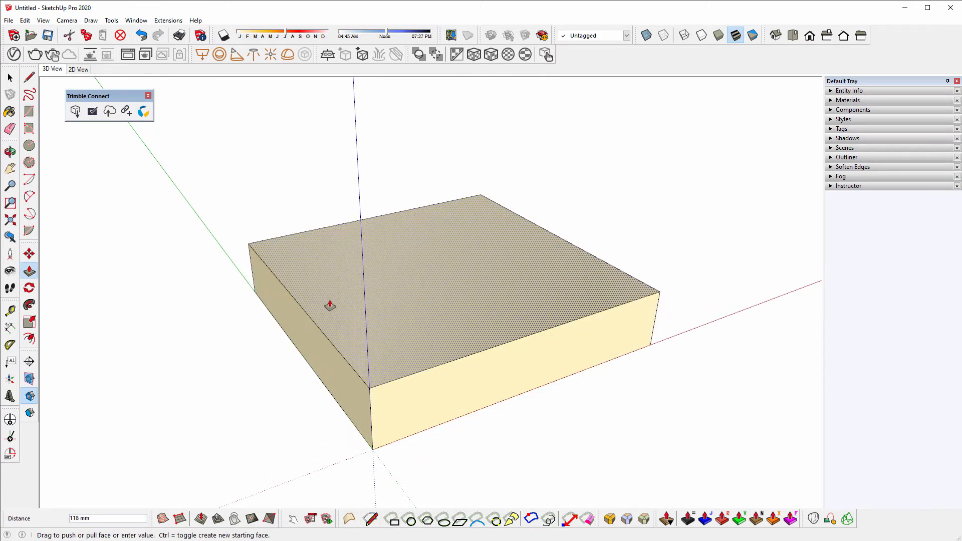
type("6000")
key("Return")
key("space")
- Offset the two back top edges inward by 200 mm and 400 mm
scroll(334, 379, "down", 3)
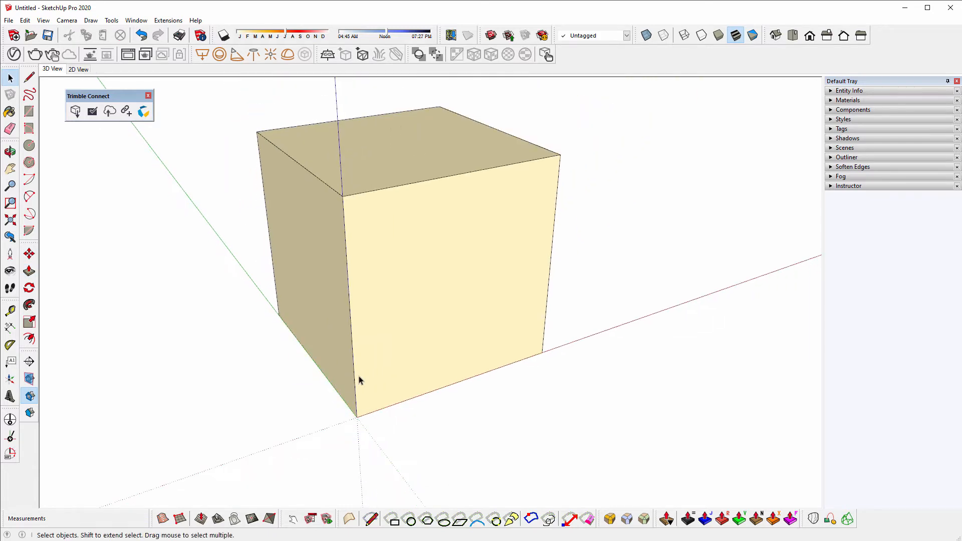
middle_click_drag(412, 216, 449, 272)
left_click(328, 143)
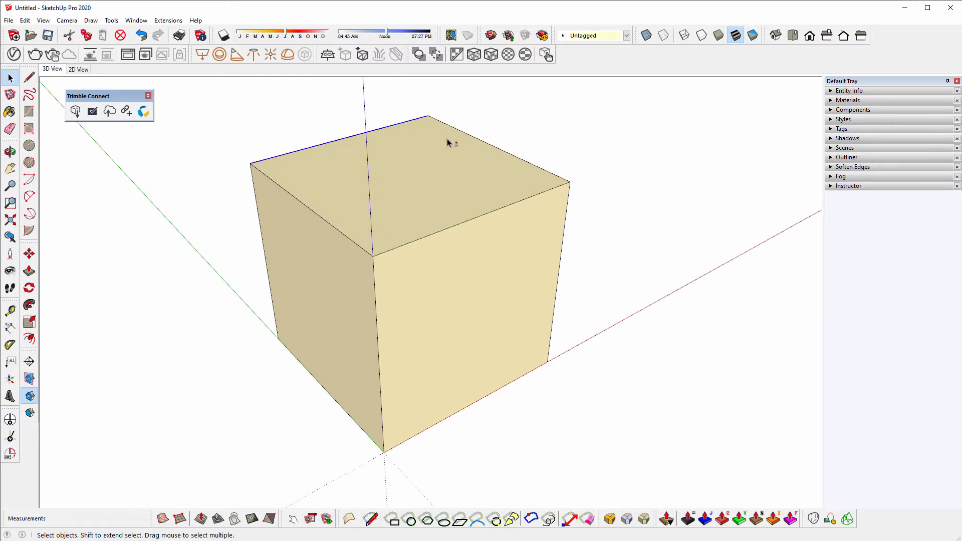
left_click(465, 134, "shift")
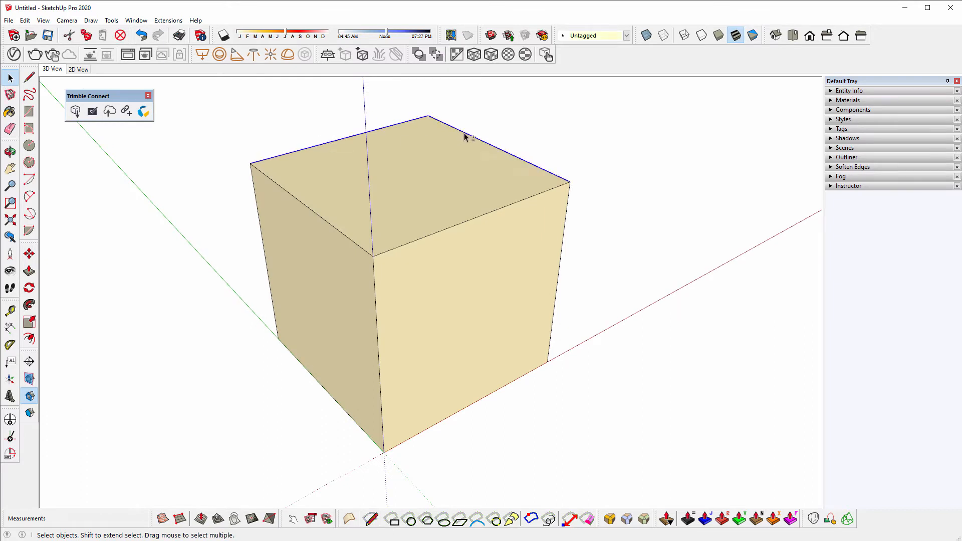
left_click(29, 338)
left_click(279, 156)
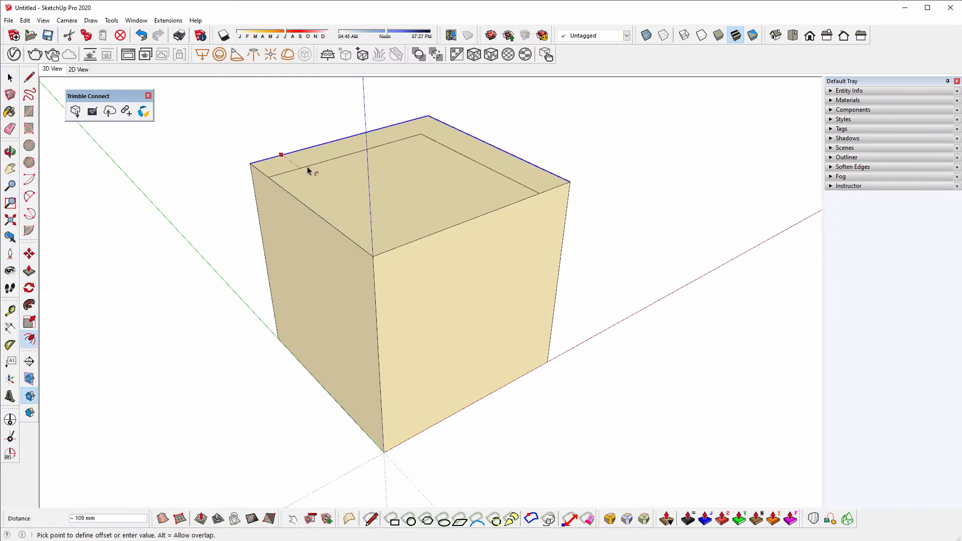
type("200")
key("Return")
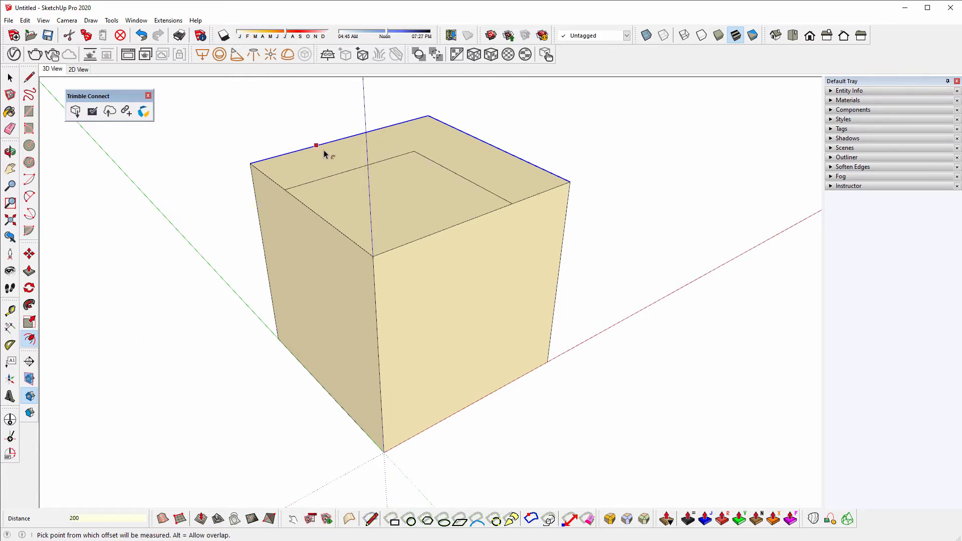
left_click(323, 149)
type("400")
key("Return")
- Push the inner square down 400 mm and the L-shaped face down 200 mm
key("p")
left_click(386, 210)
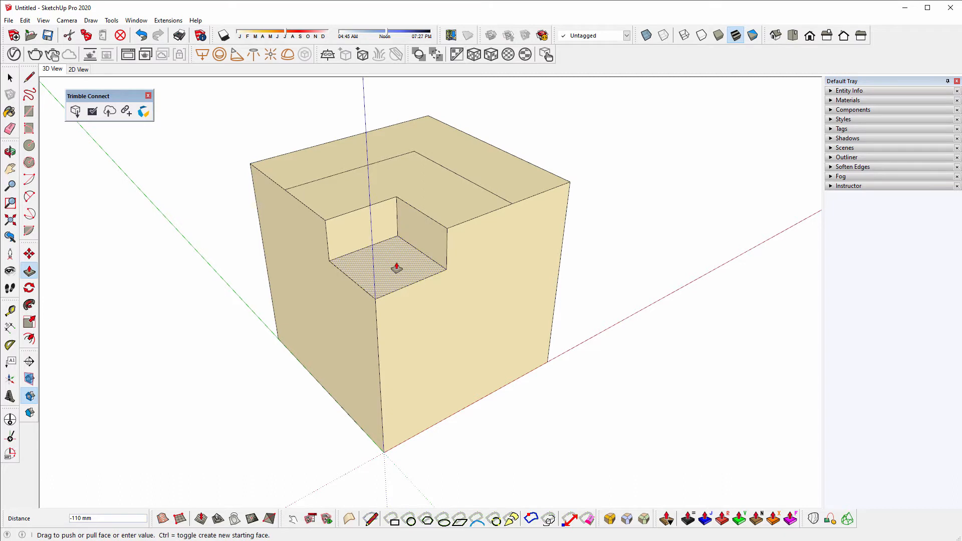
type("400")
key("Return")
left_click(432, 214)
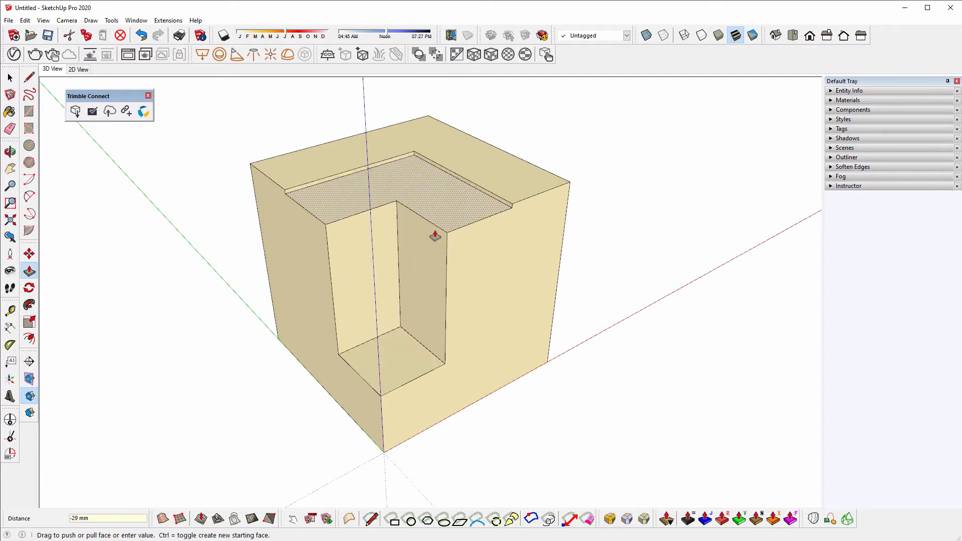
type("200")
key("Return")
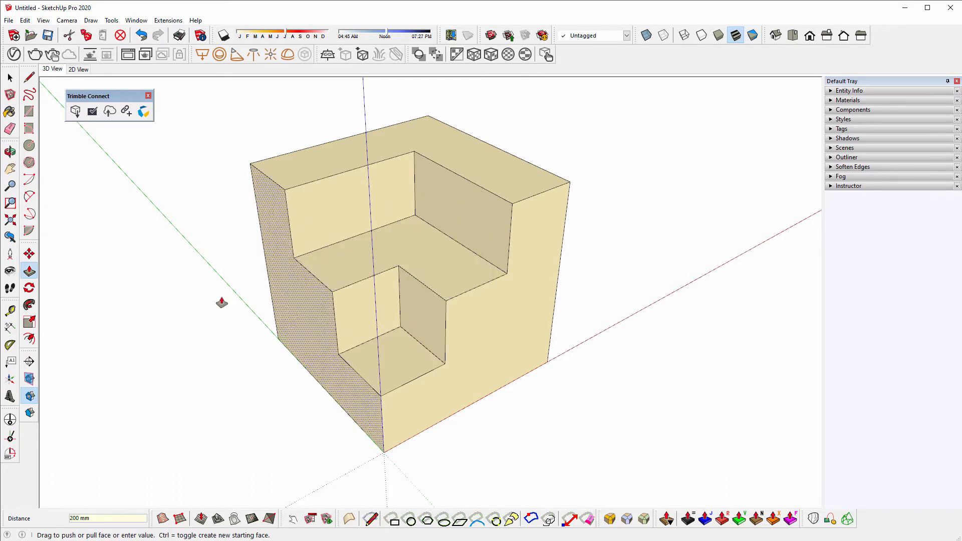
- Offset the recess floor, L-shaped floor and top rim inward by 20 mm
key("f")
left_click(367, 379)
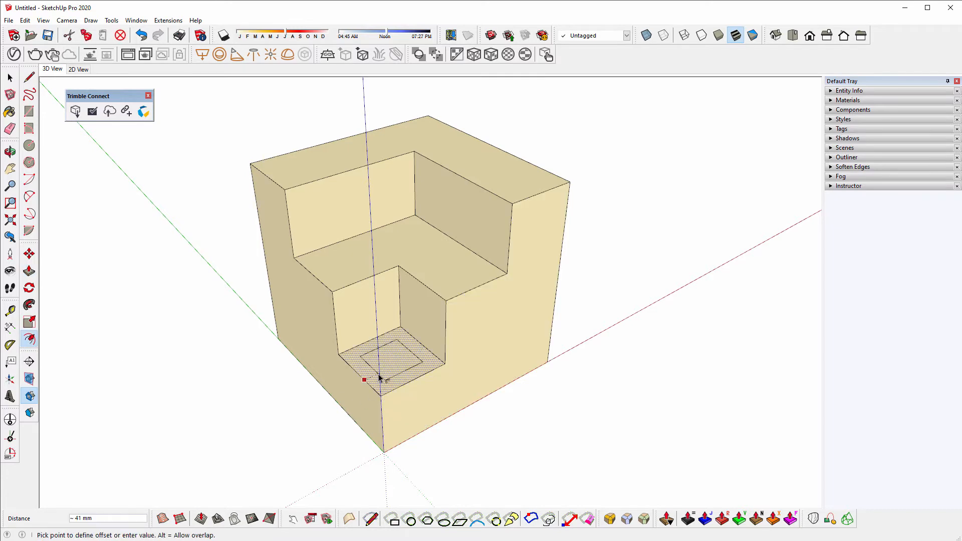
type("20")
key("Return")
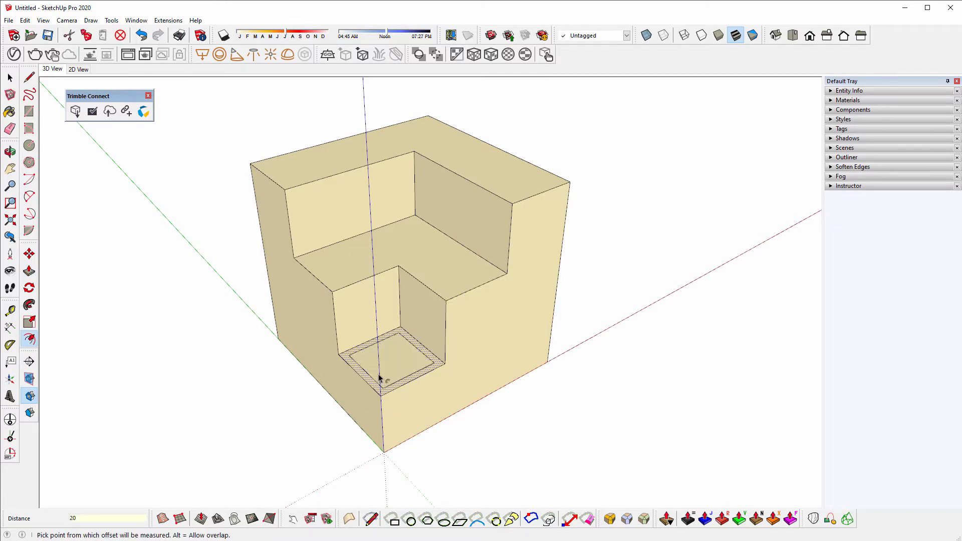
double_click(344, 266)
double_click(320, 175)
middle_click(345, 222)
middle_click_drag(344, 221, 359, 229)
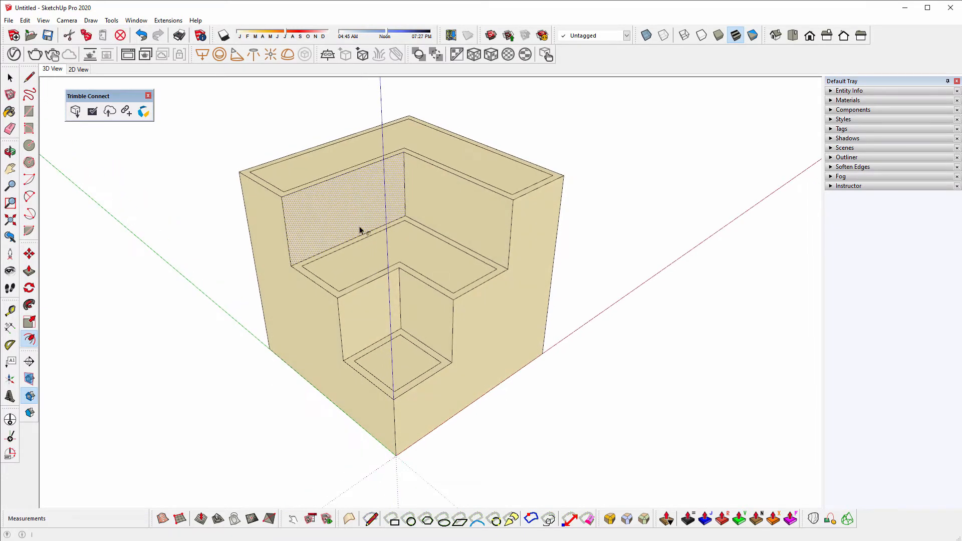
- Paint the whole block red from the Colors material collection
left_click(9, 111)
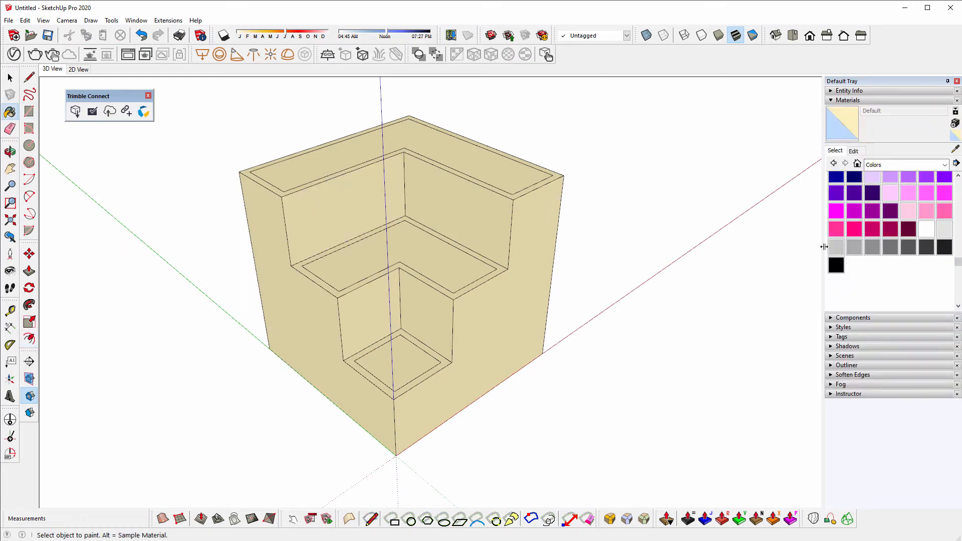
left_click(931, 164)
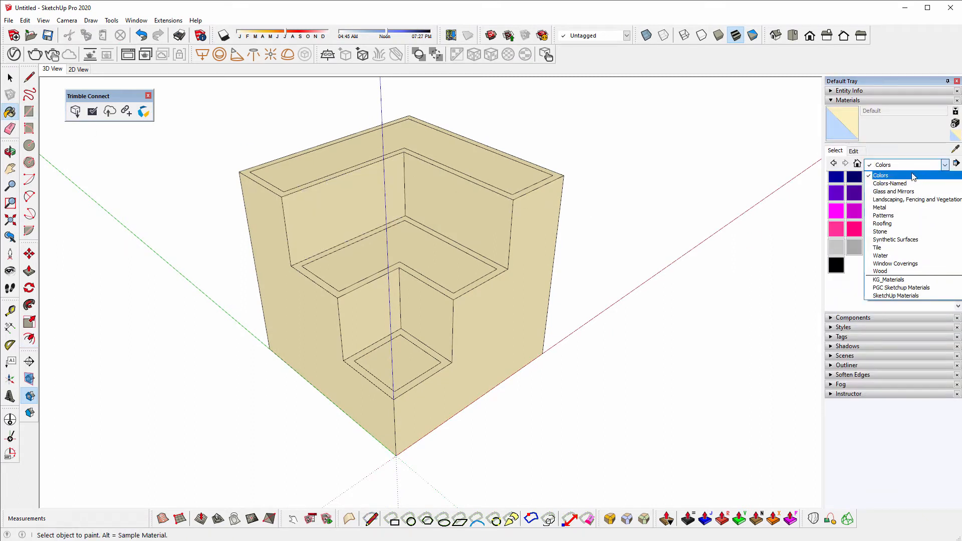
left_click(912, 177)
left_click_drag(957, 258, 957, 180)
left_click(908, 180)
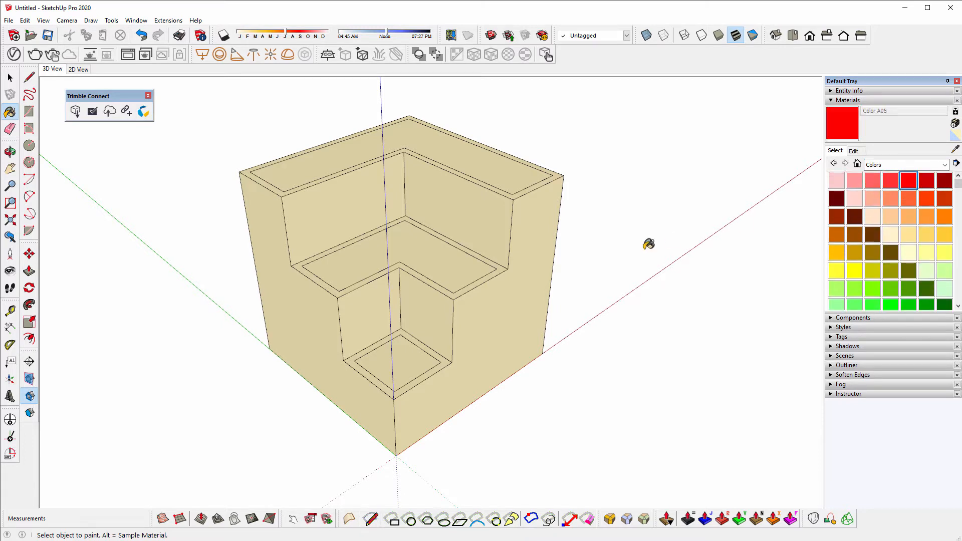
left_click(547, 238)
- Paint the bottom, middle and top step faces white
left_click_drag(957, 182, 958, 265)
left_click(926, 221)
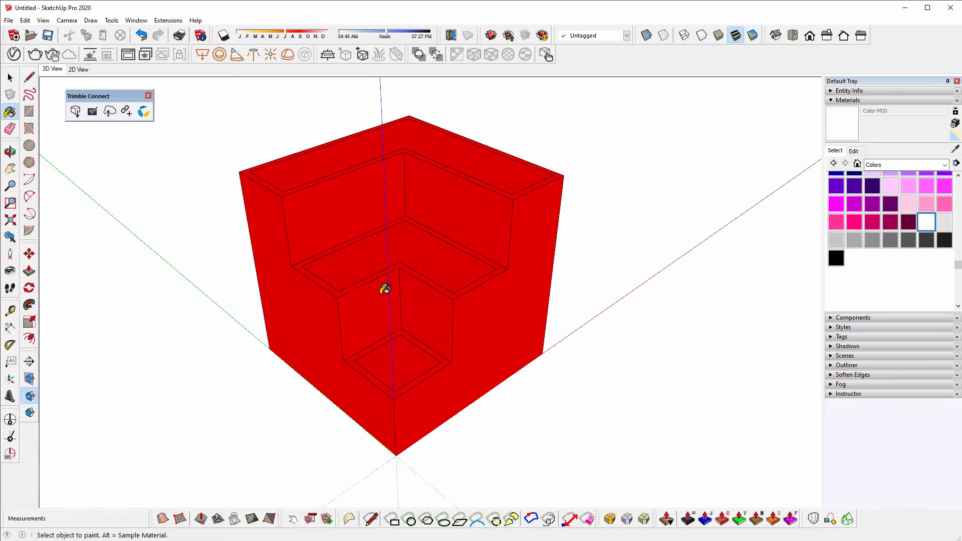
left_click(410, 349)
left_click(349, 254)
left_click(306, 180)
key("space")
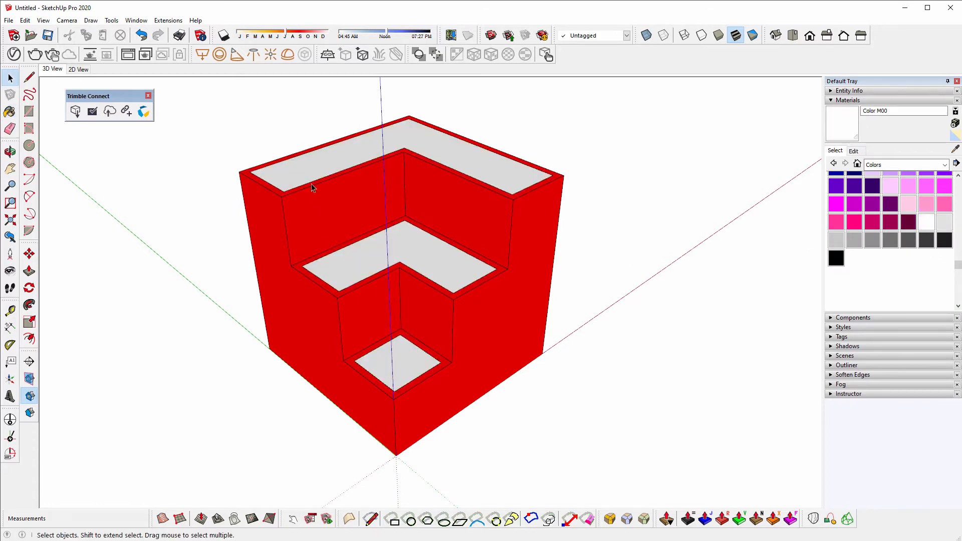
middle_click_drag(311, 187, 397, 217)
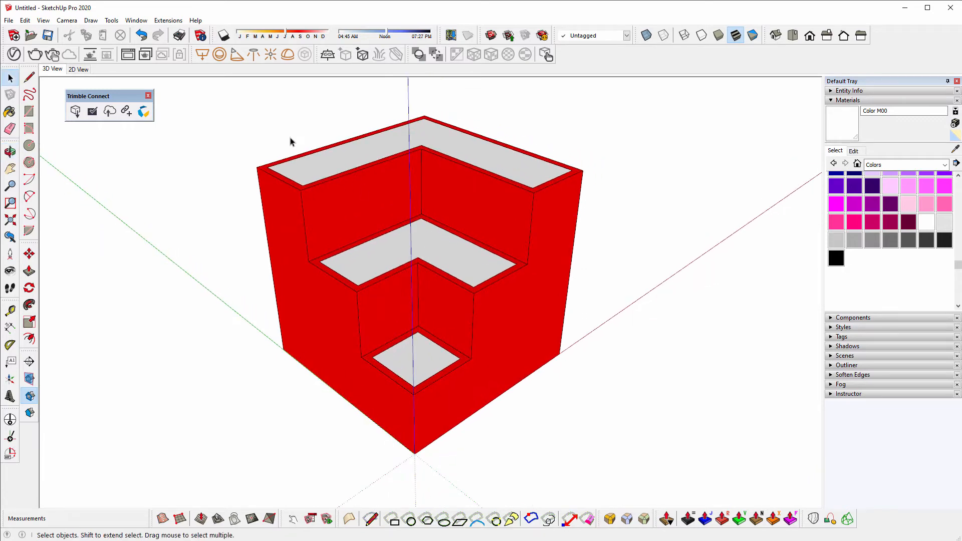
middle_click_drag(291, 141, 370, 200)
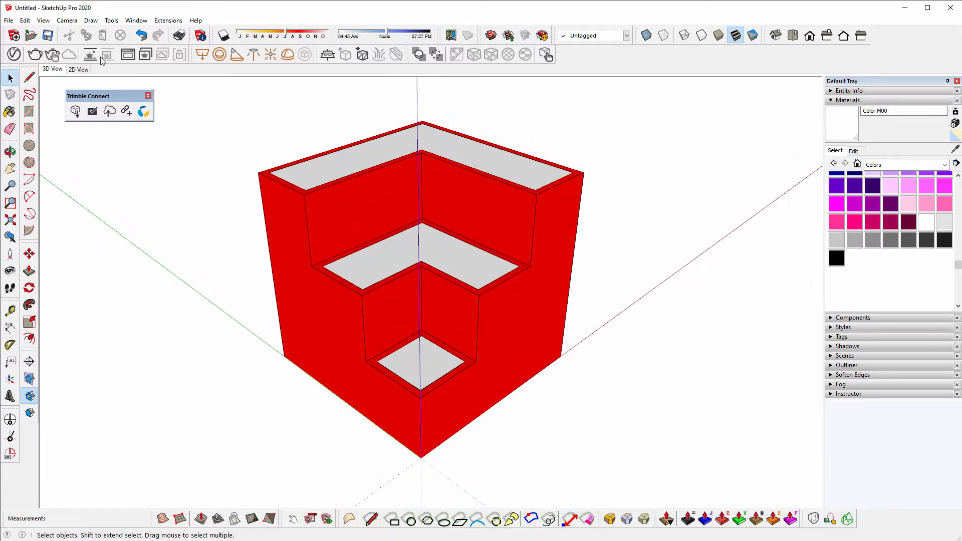
left_click(48, 37)
- Save the model over the existing SketchUp Logo.skp
double_click(406, 150)
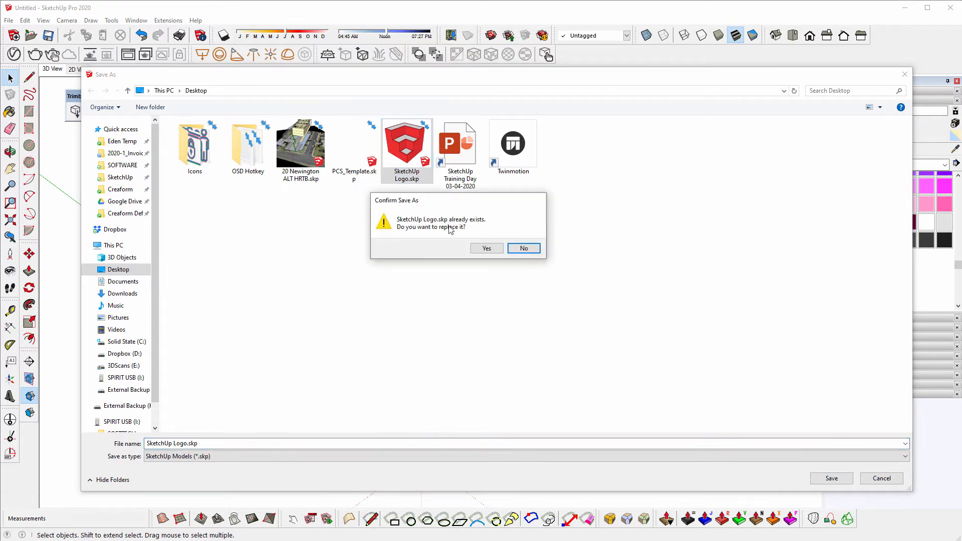
left_click(487, 247)
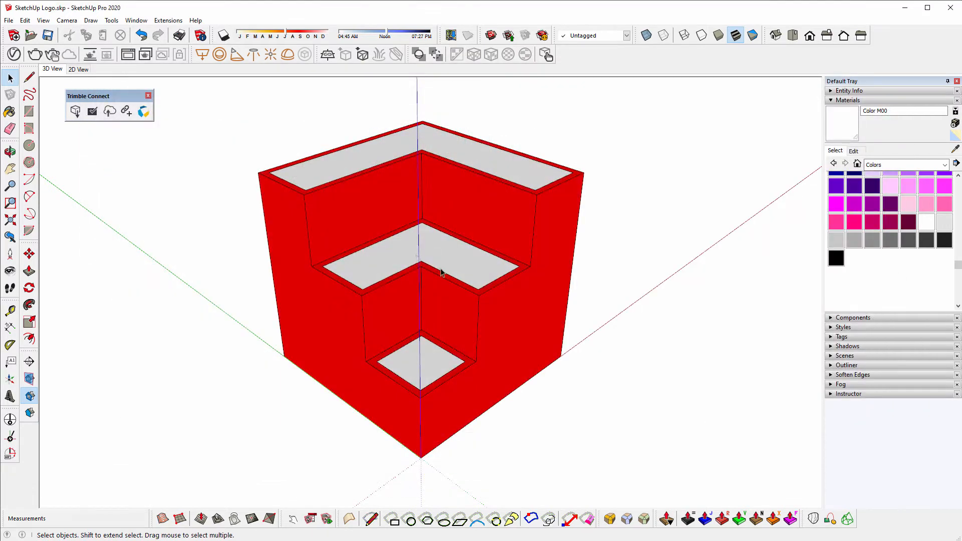
middle_click_drag(457, 253, 454, 251)
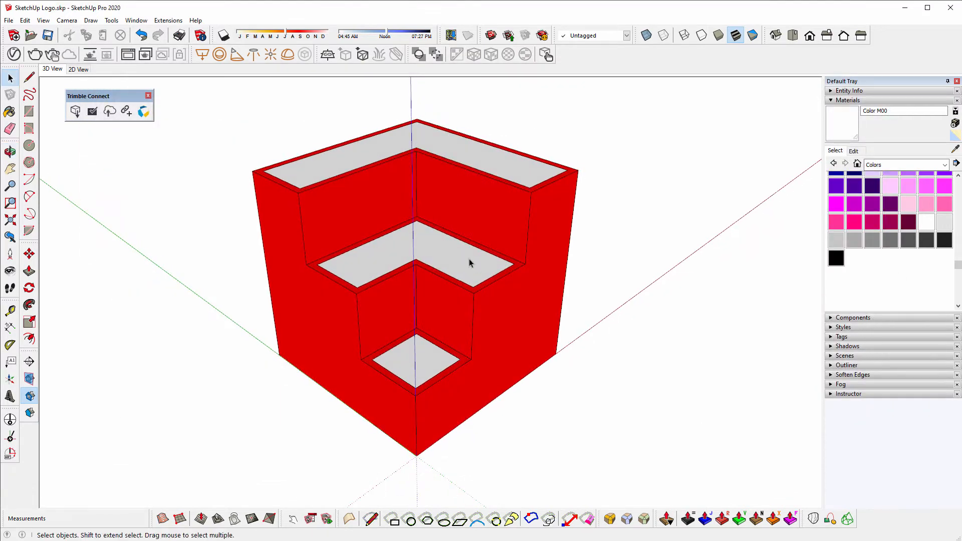
- Publish the model to the Trimble Connect Webinar project
left_click(109, 113)
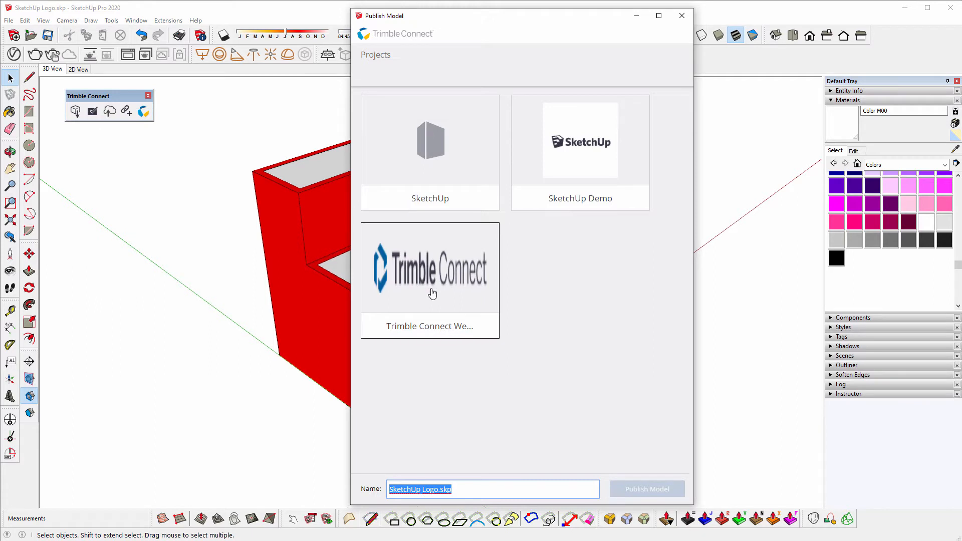
left_click(432, 293)
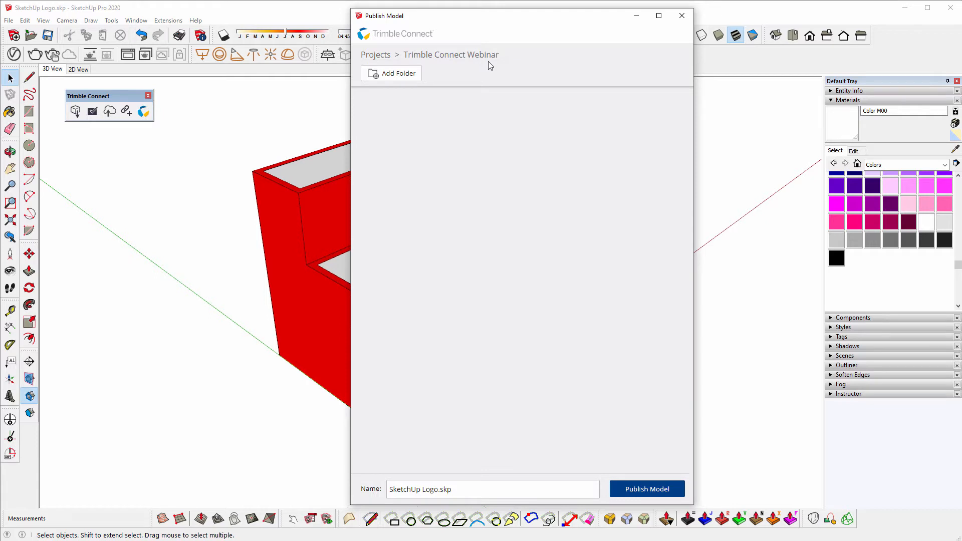
left_click(655, 493)
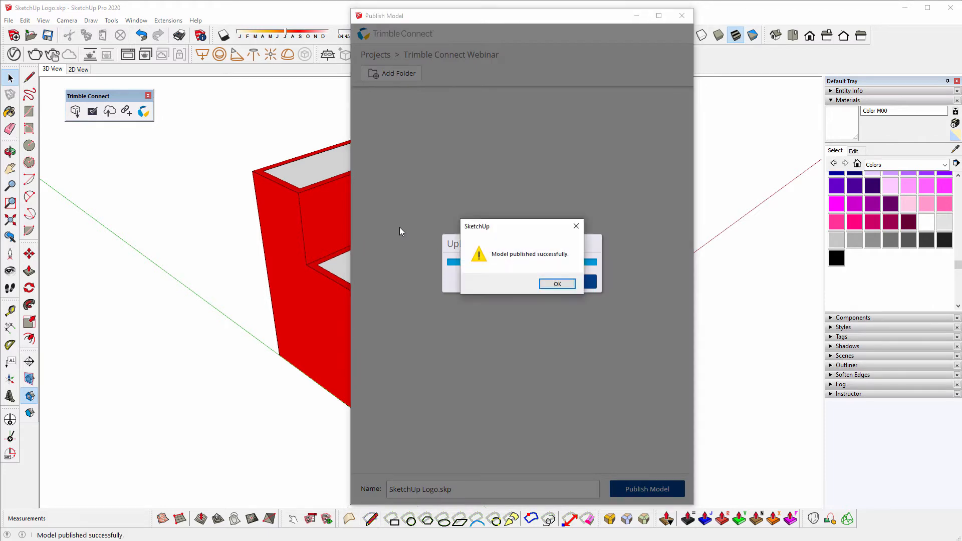
left_click(556, 284)
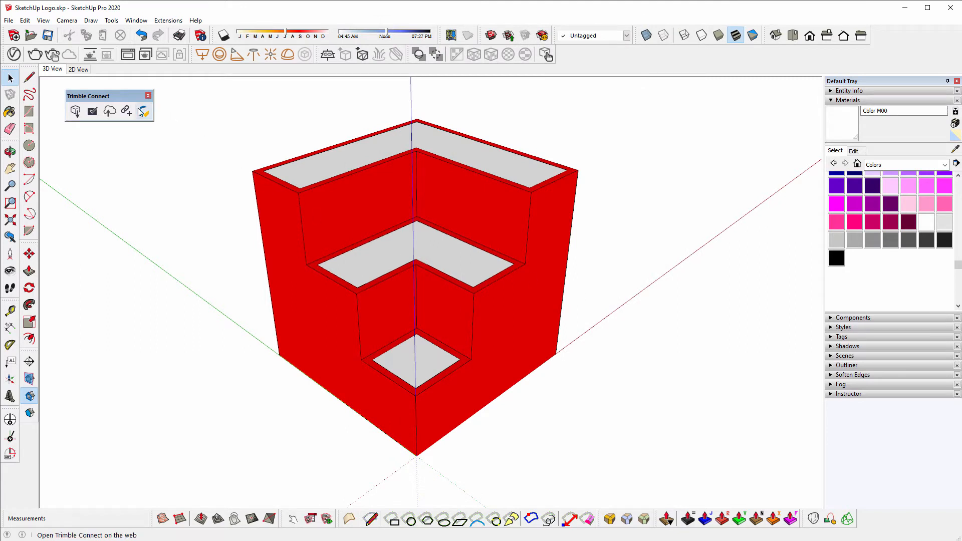
- Create a 'SketchUp Files' folder and move SketchUp Logo.skp into it
left_click(106, 540)
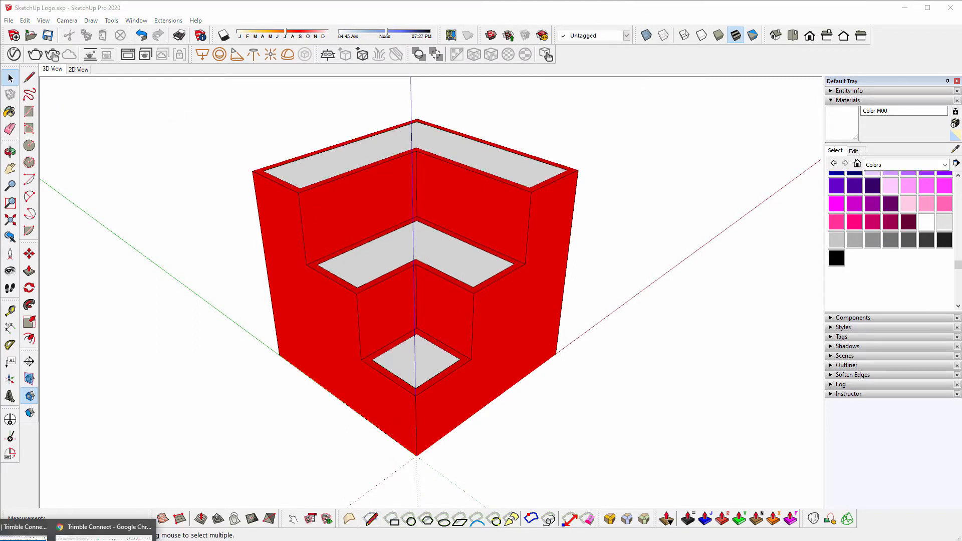
left_click(103, 530)
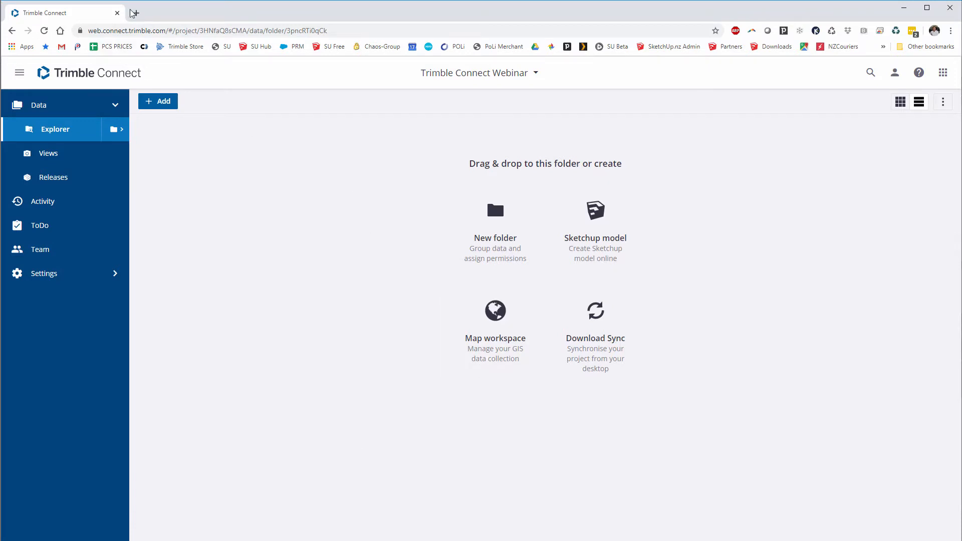
left_click(45, 31)
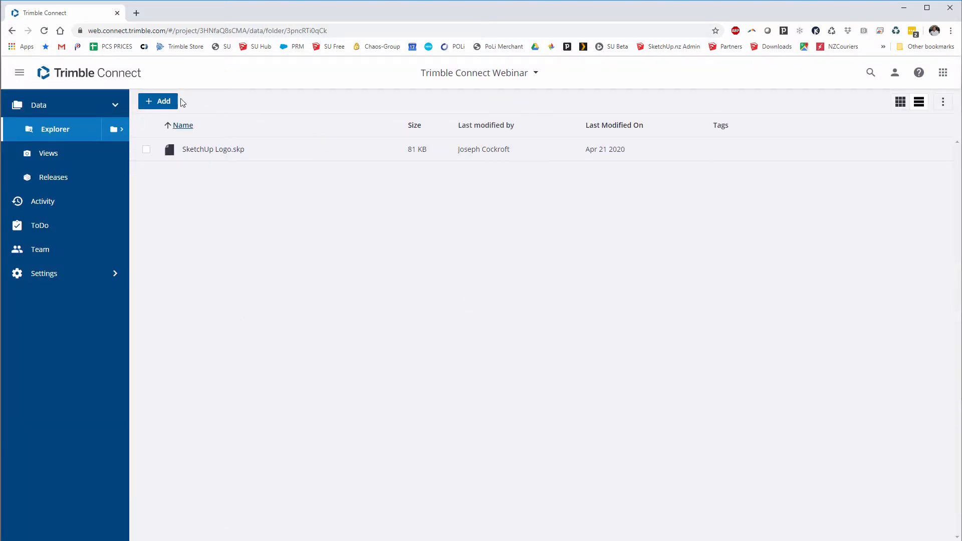
left_click(160, 103)
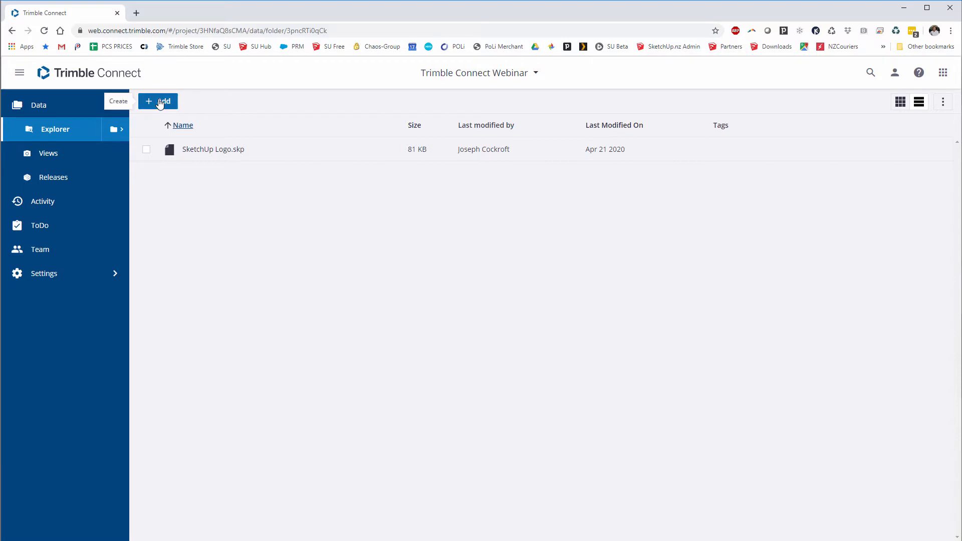
left_click(185, 123)
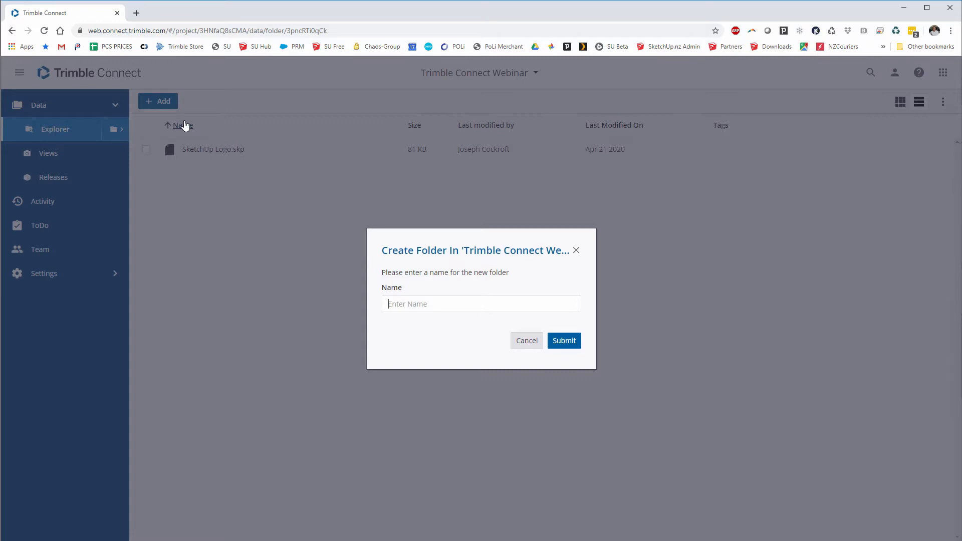
type("SketchUp Files")
key("Return")
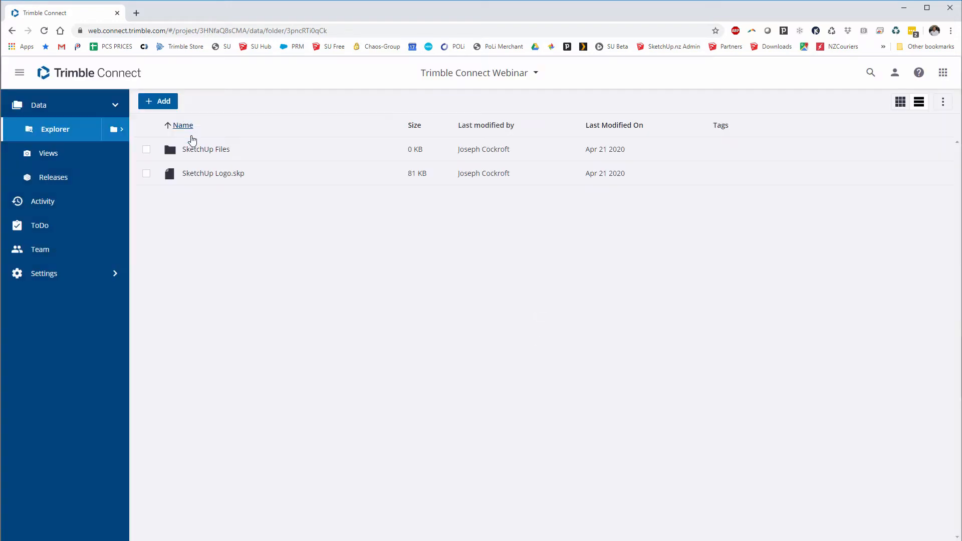
left_click_drag(270, 179, 223, 151)
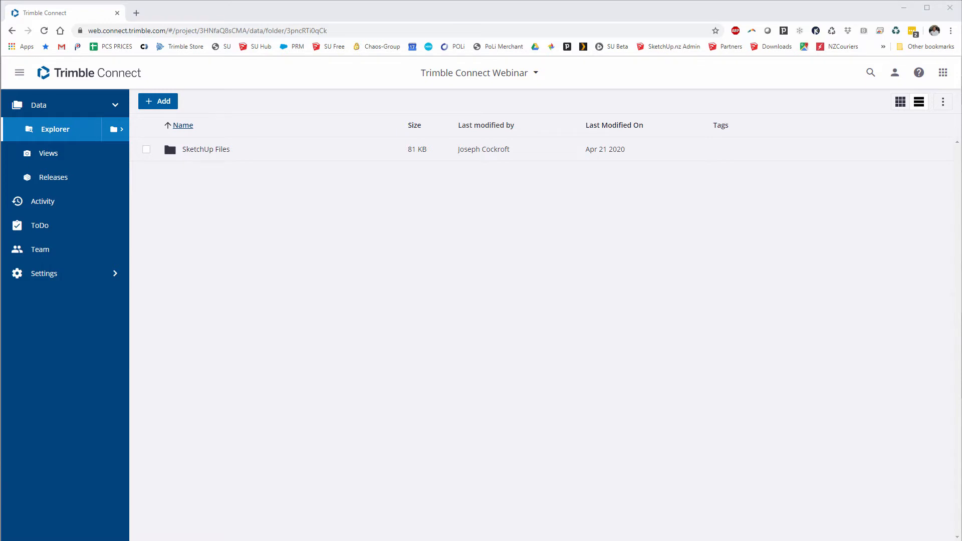
- Create an 'Images' folder and open it
left_click(158, 100)
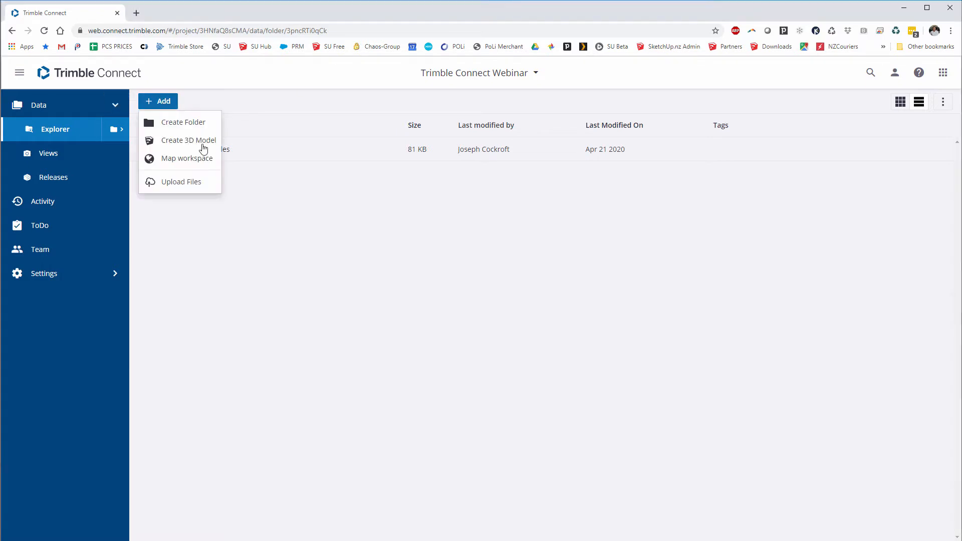
left_click(178, 123)
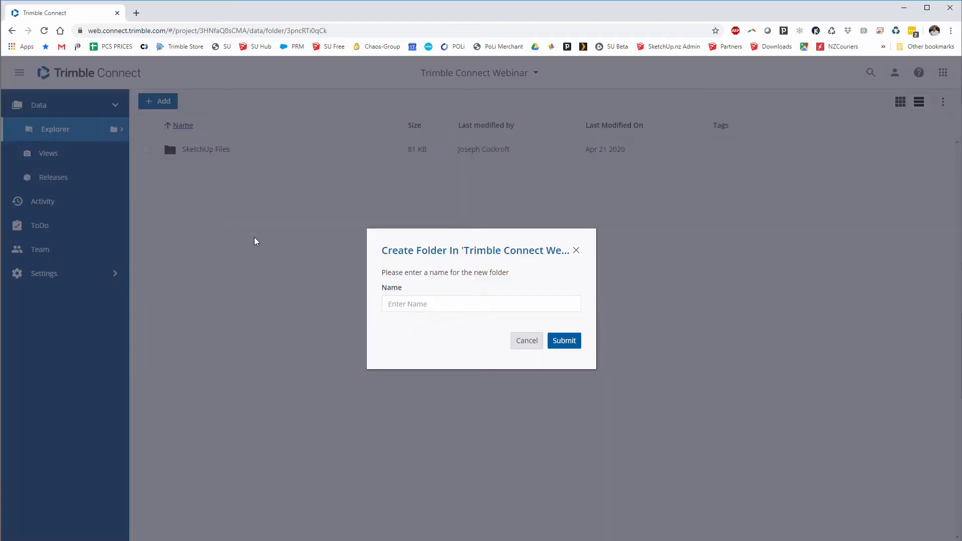
type("Images")
key("Return")
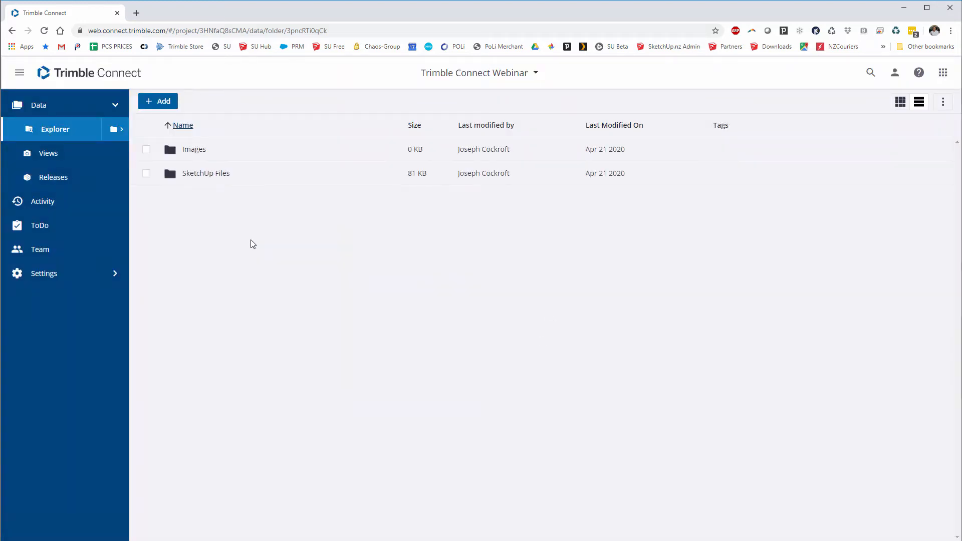
left_click(193, 150)
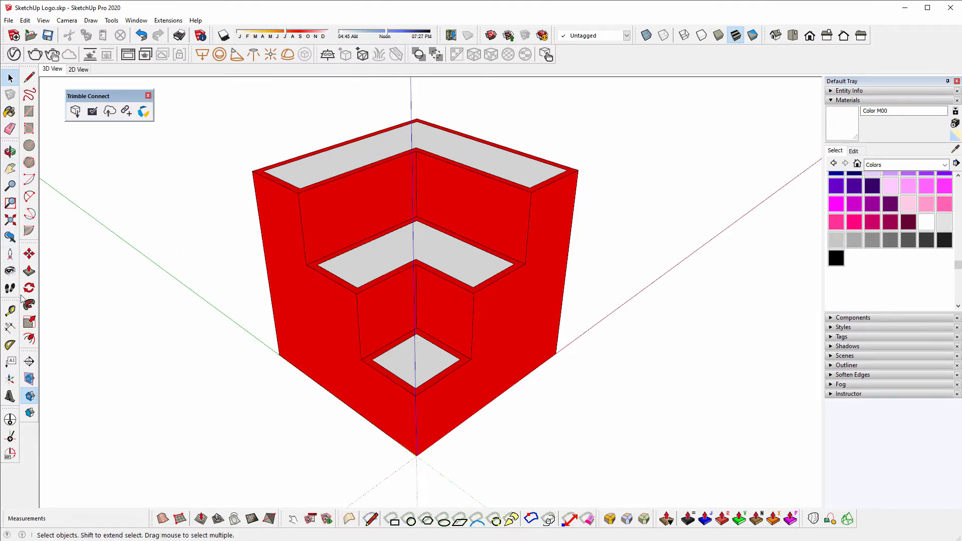
- Dimension the left vertical edge at 600 mm and the top rim at 200 mm
left_click(10, 328)
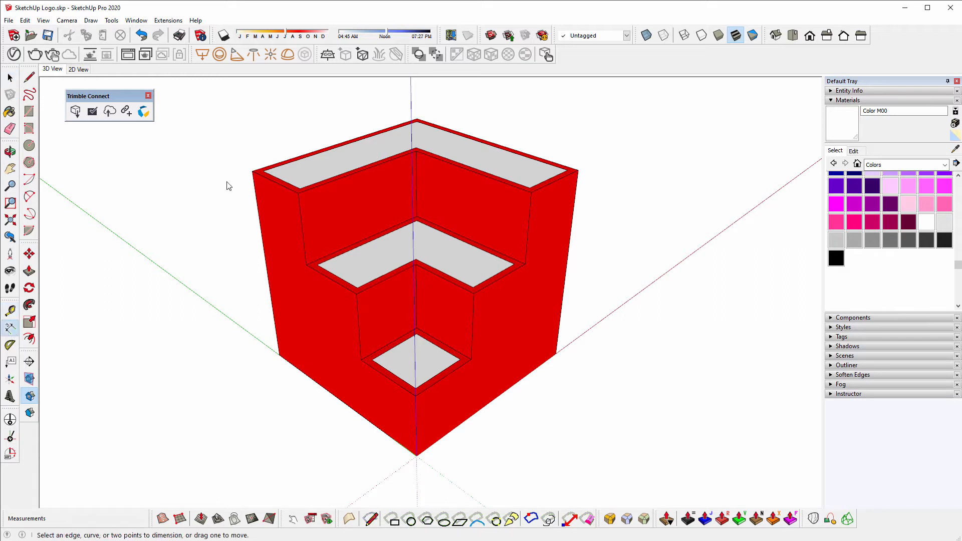
left_click(252, 171)
left_click(279, 355)
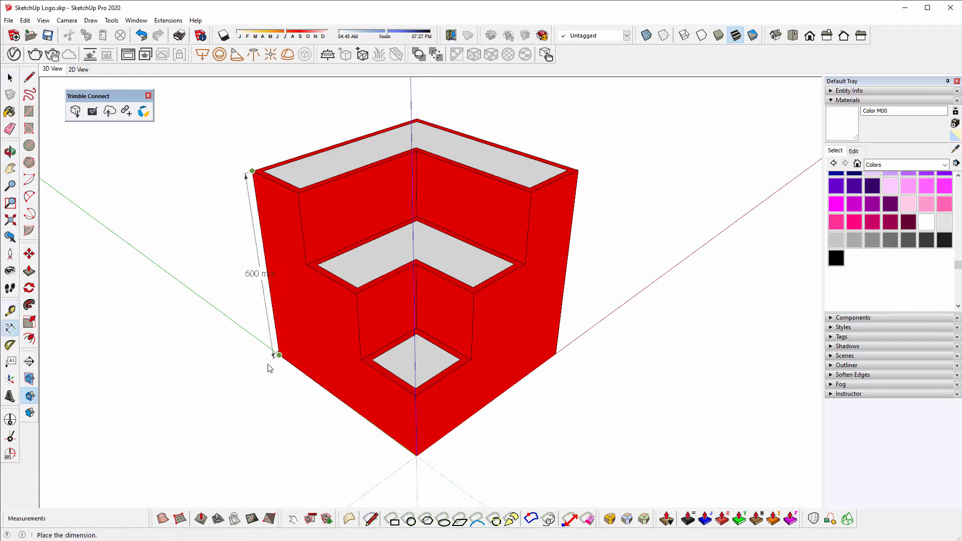
left_click(244, 373)
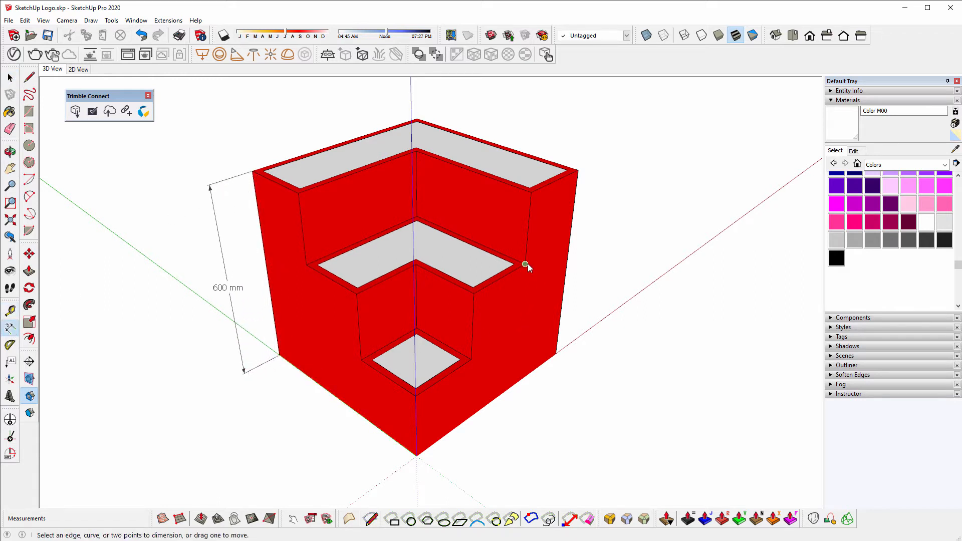
left_click(531, 191)
left_click(578, 171)
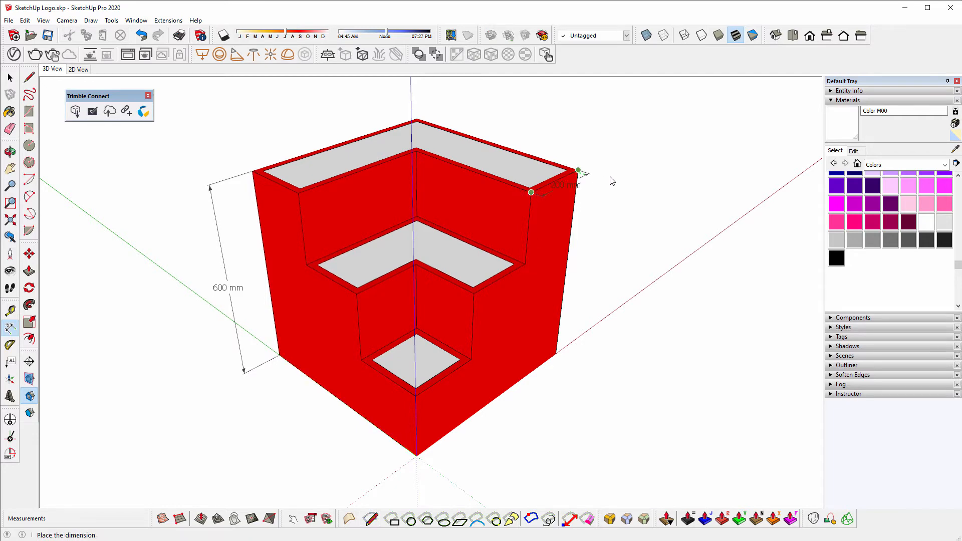
left_click(645, 188)
key("space")
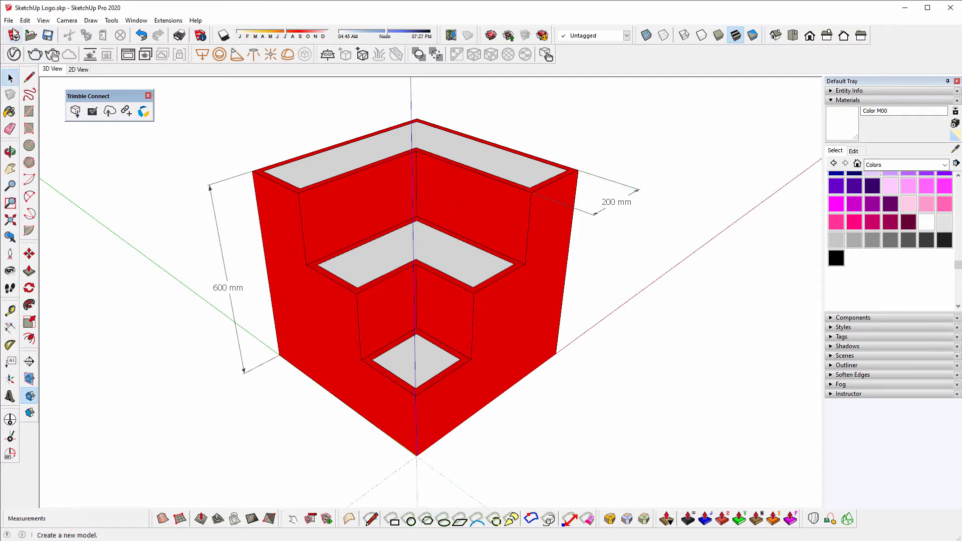
- Export the view as a JPEG 2D graphic, SketchUp Logo.jpg, to the Desktop
left_click(9, 20)
mouse_move(65, 184)
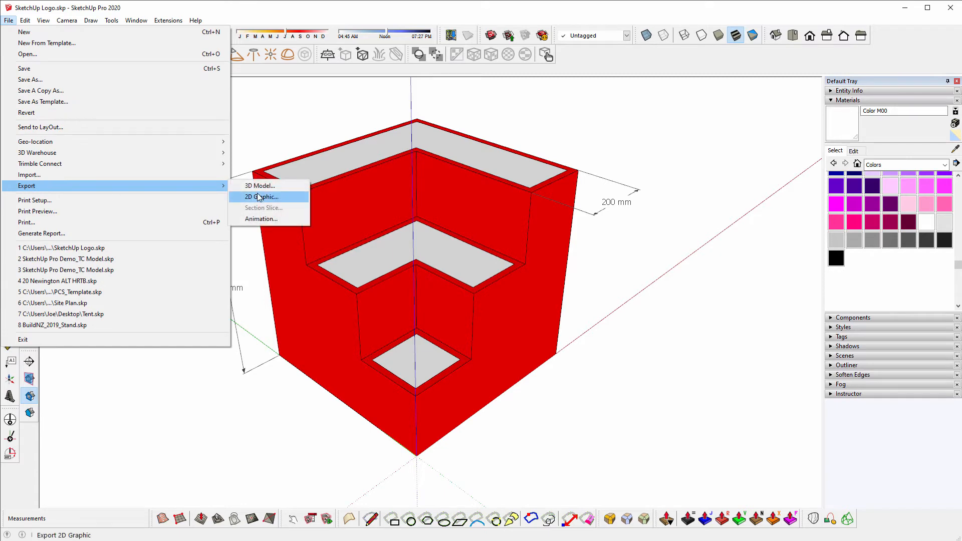
left_click(260, 197)
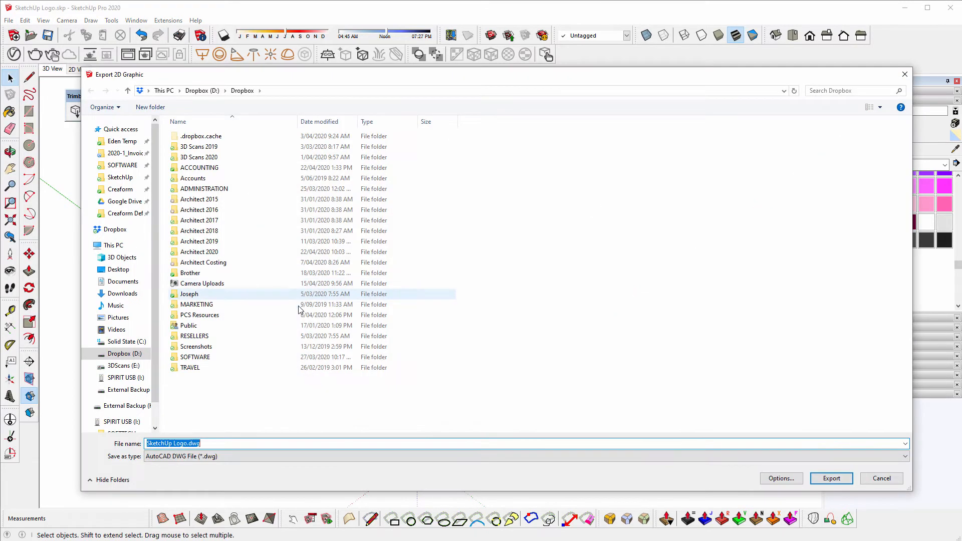
left_click(237, 456)
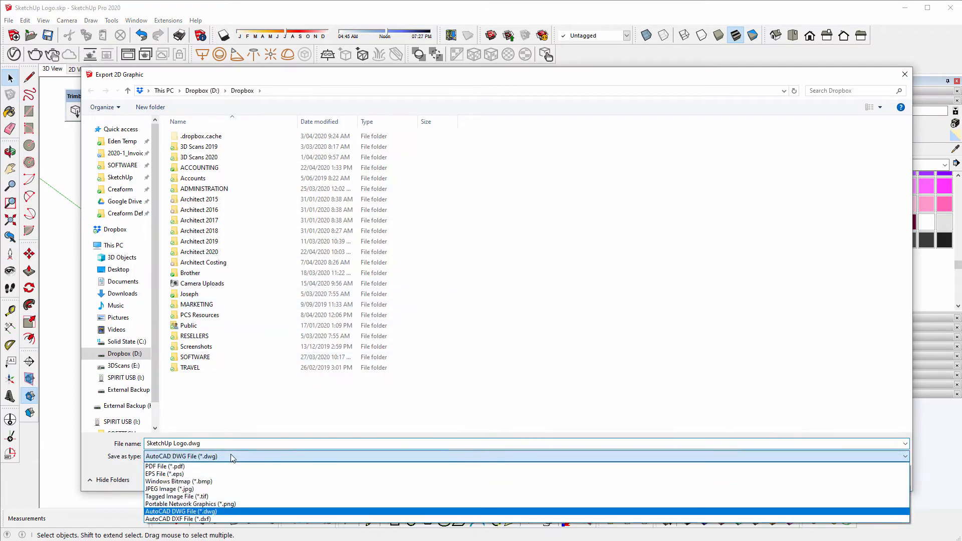
left_click(205, 492)
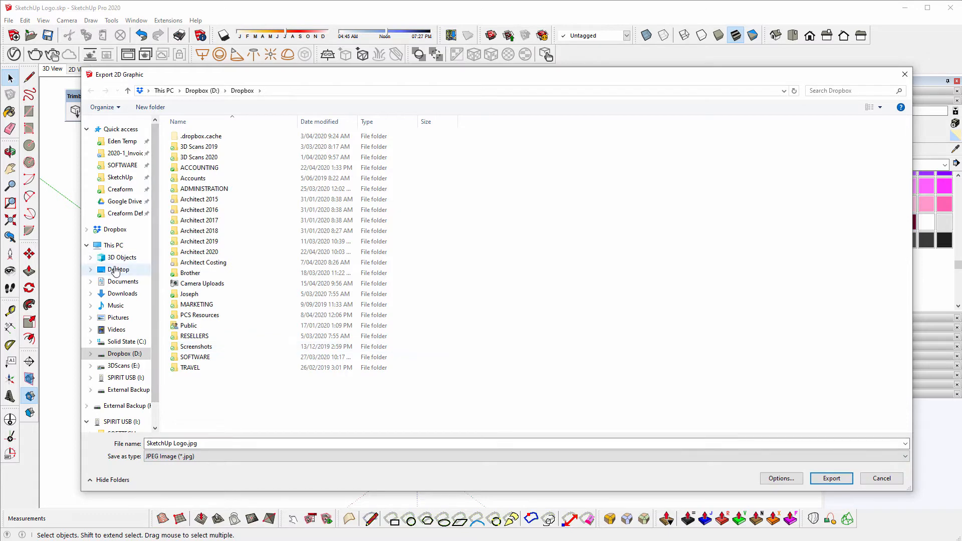
left_click(115, 270)
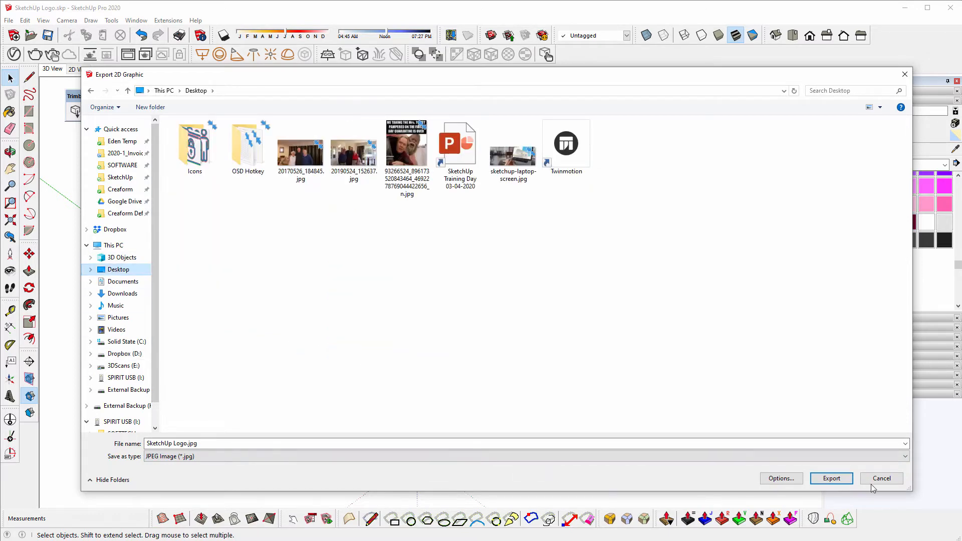
left_click(840, 480)
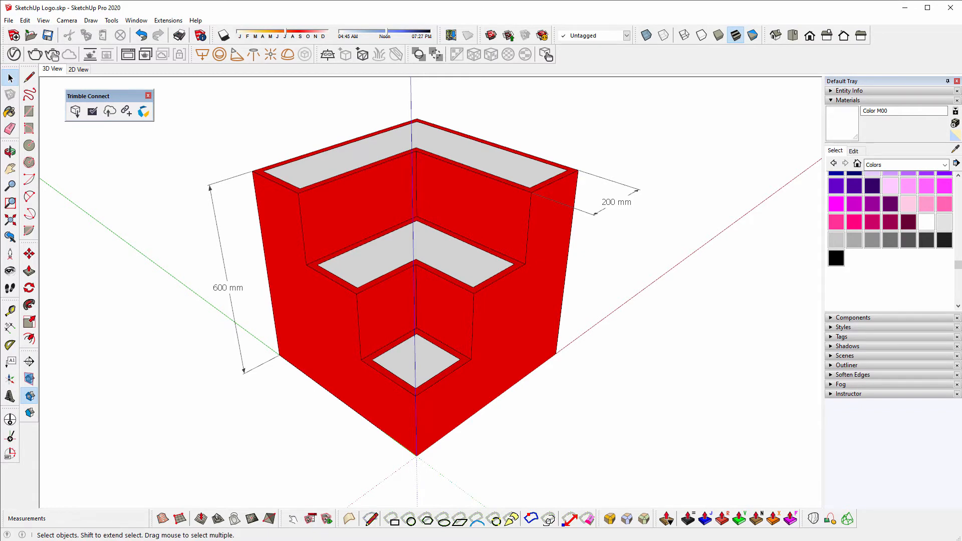
- Upload SketchUp Logo.jpg from the Desktop into the Images folder, then return to the project root
left_click(132, 530)
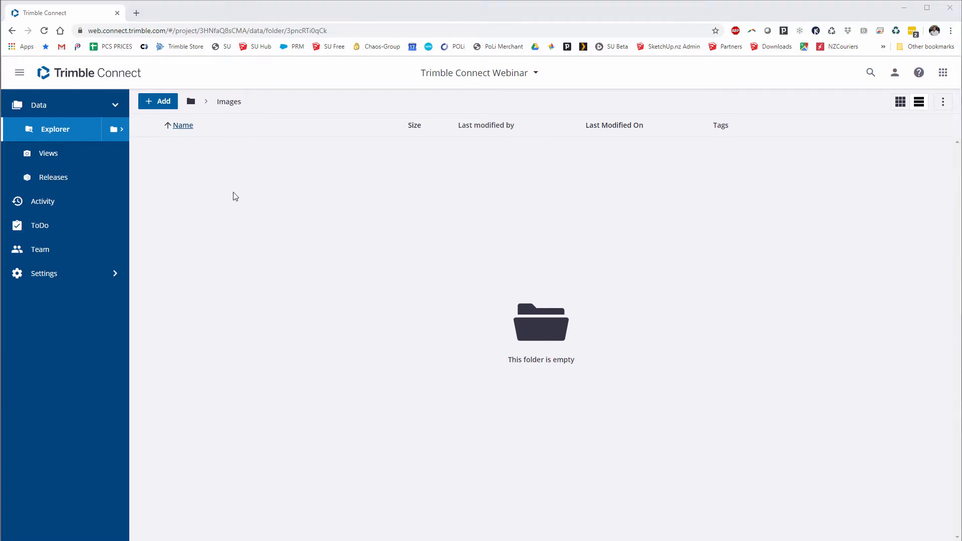
left_click_drag(234, 195, 344, 226)
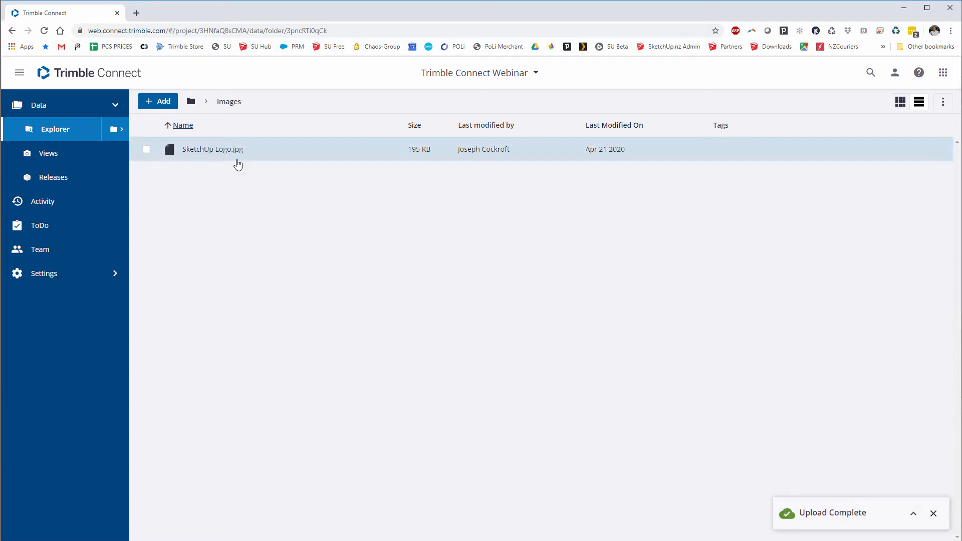
left_click(190, 103)
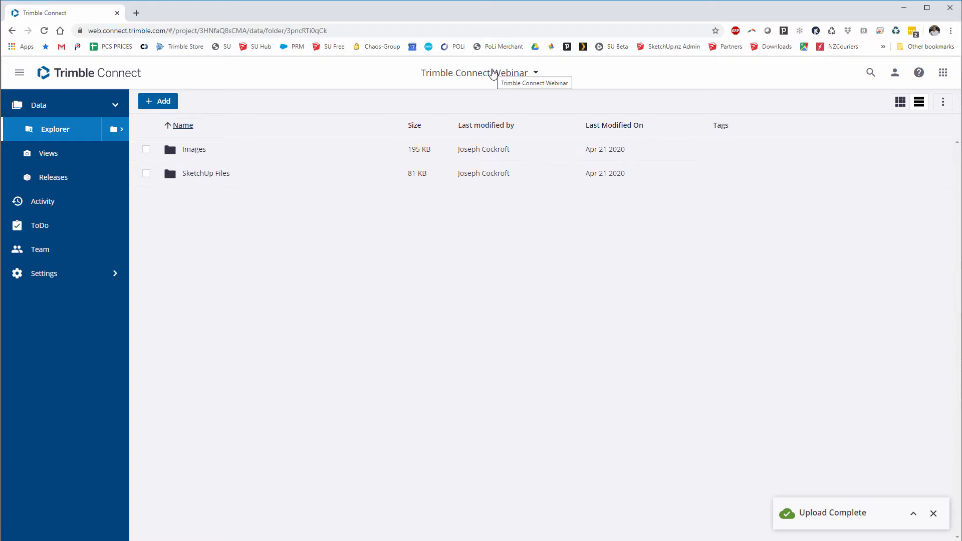
- Review the project's metric unit settings under Settings > Units
left_click(114, 273)
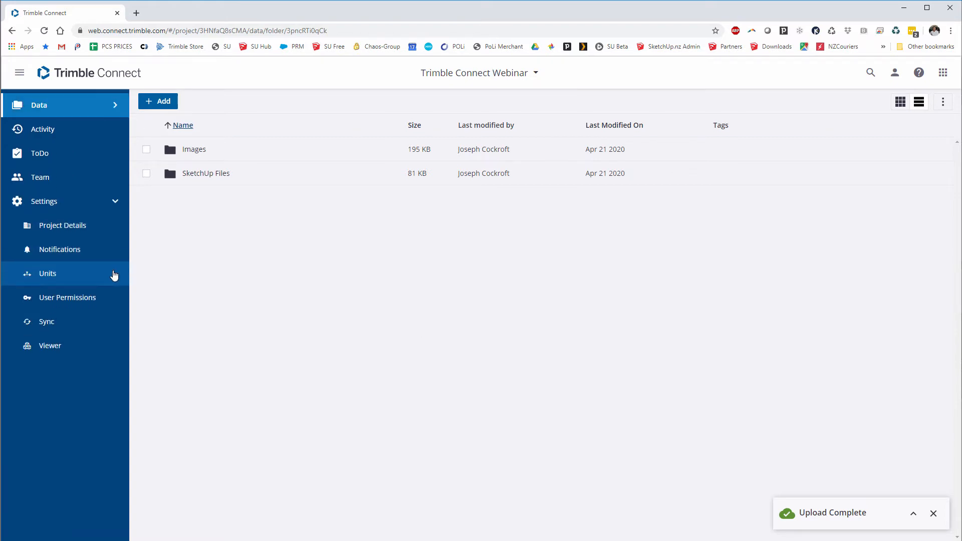
left_click(54, 278)
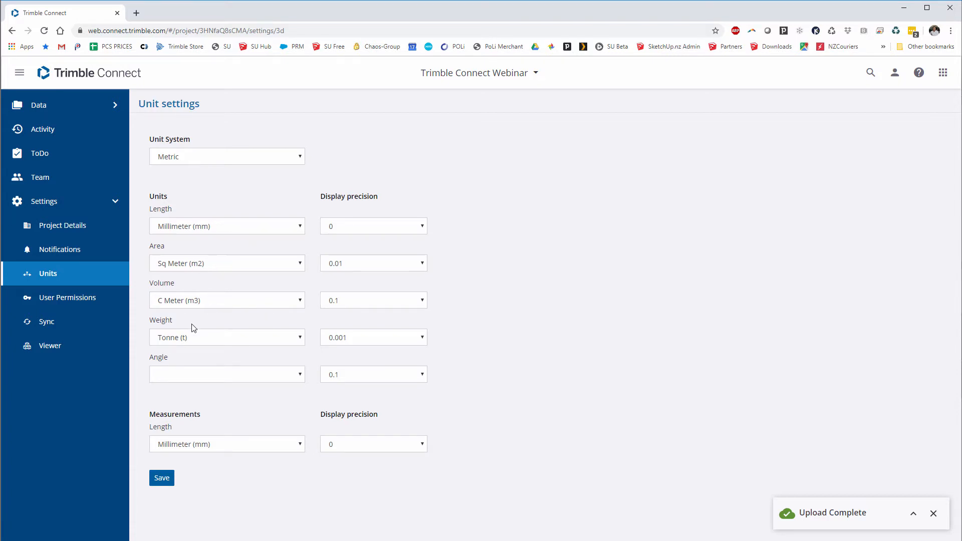
left_click(116, 203)
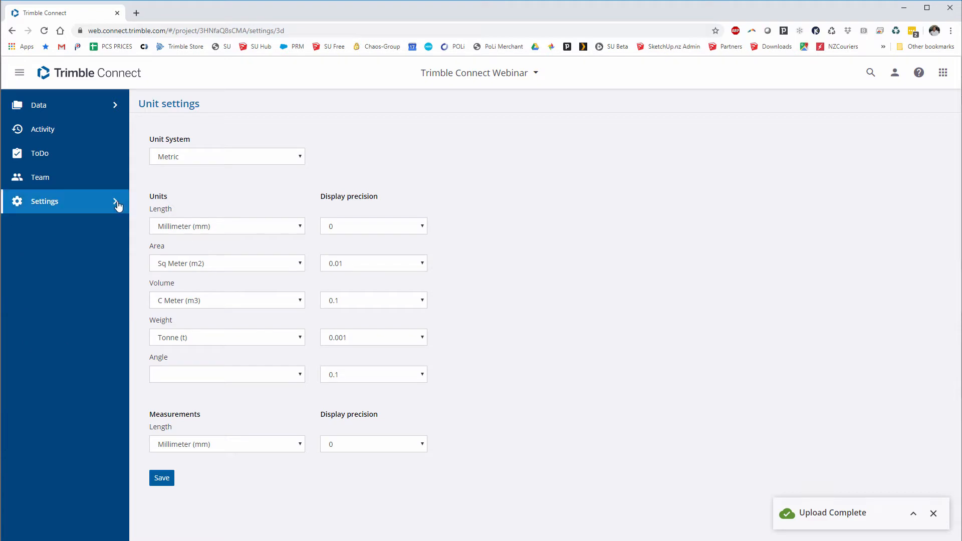
- In the Data Explorer, open the SketchUp Files folder and load SketchUp Logo.skp in the 3D viewer
left_click(39, 107)
left_click(56, 129)
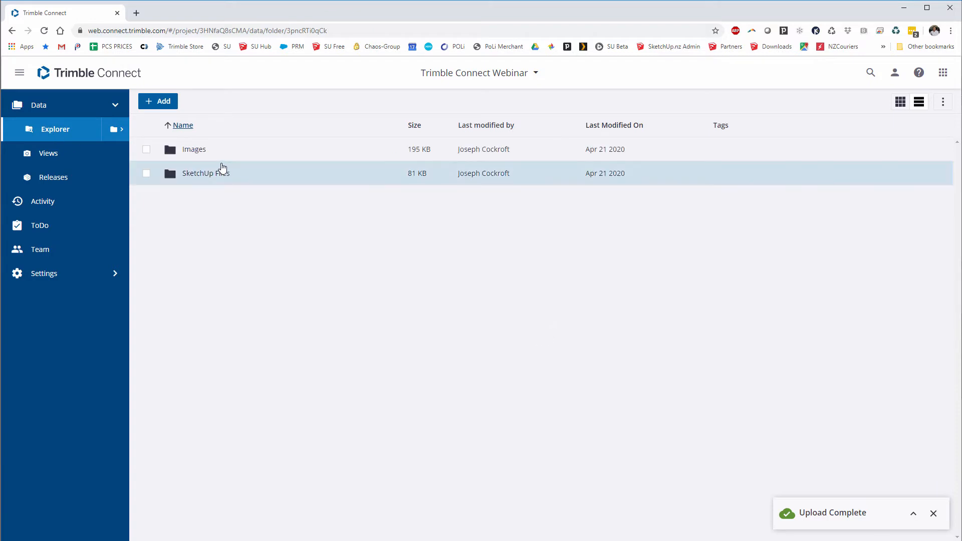
left_click(204, 174)
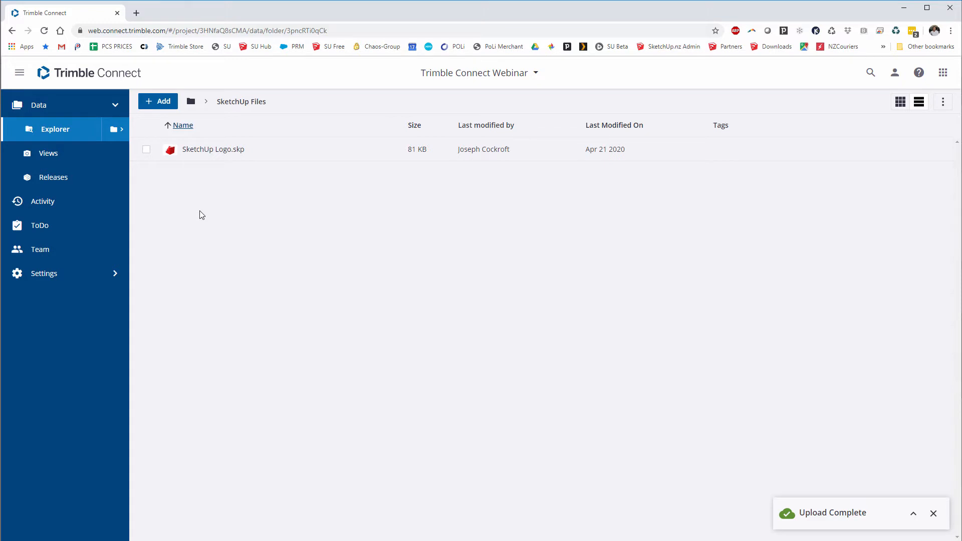
left_click(221, 150)
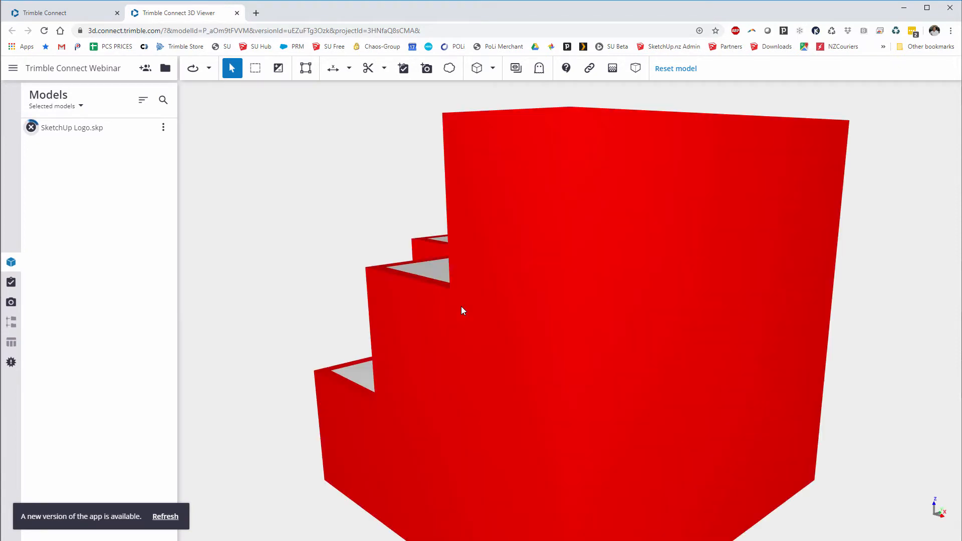
- Orbit the logo model to a corner view, hiding and reshowing it once
left_click_drag(430, 308, 570, 275)
scroll(570, 274, "down", 3)
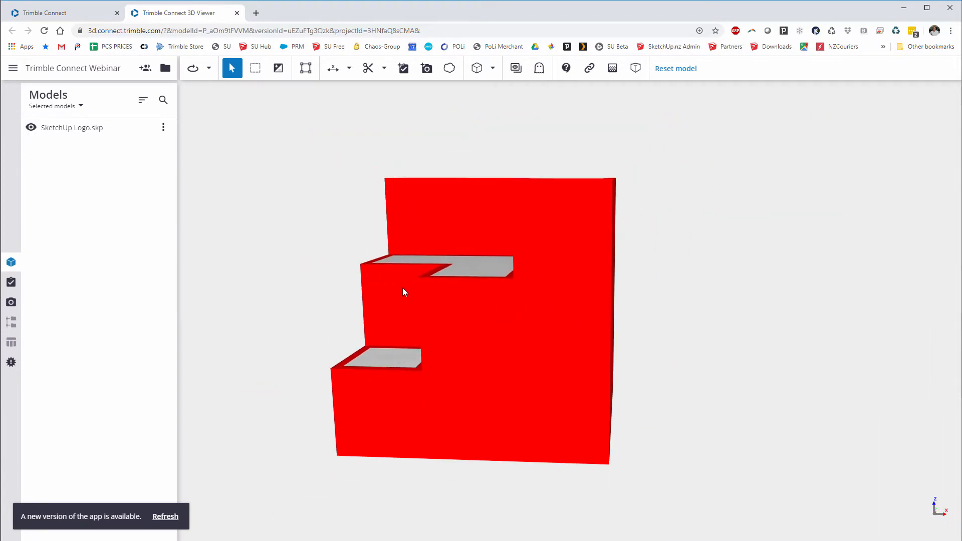
mouse_move(404, 292)
left_mouse_down()
mouse_move(461, 311)
mouse_move(496, 303)
mouse_move(485, 279)
mouse_move(427, 269)
mouse_move(461, 298)
mouse_move(242, 210)
left_mouse_up()
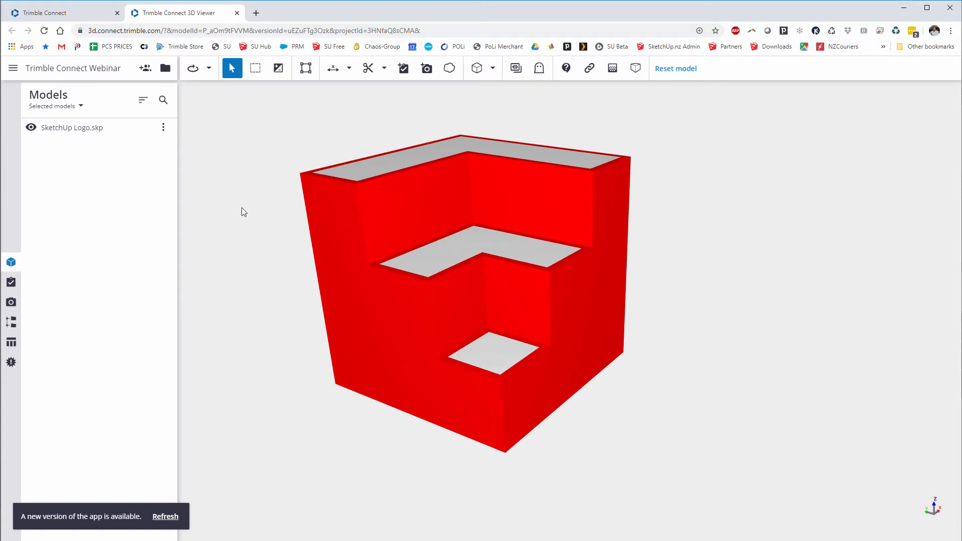
left_click(31, 129)
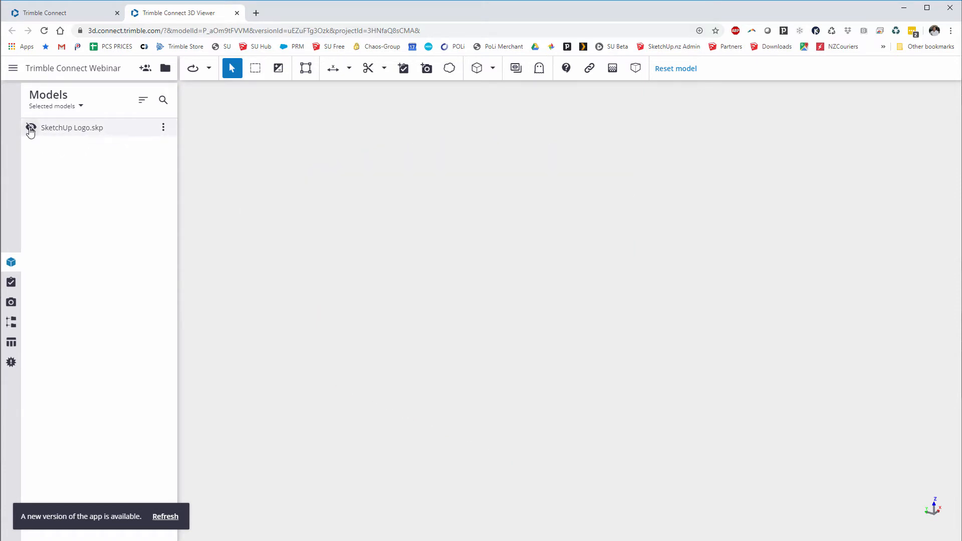
left_click(30, 129)
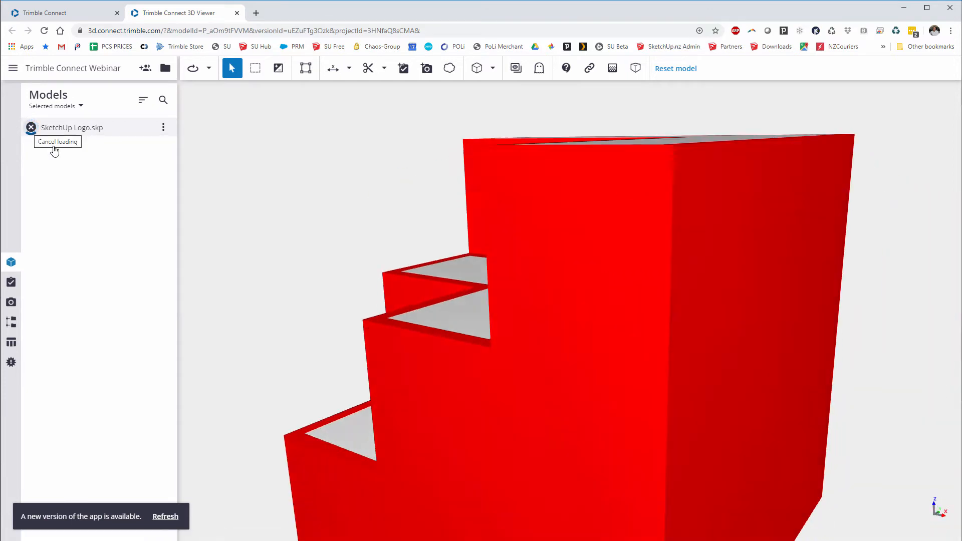
left_click_drag(502, 250, 519, 300)
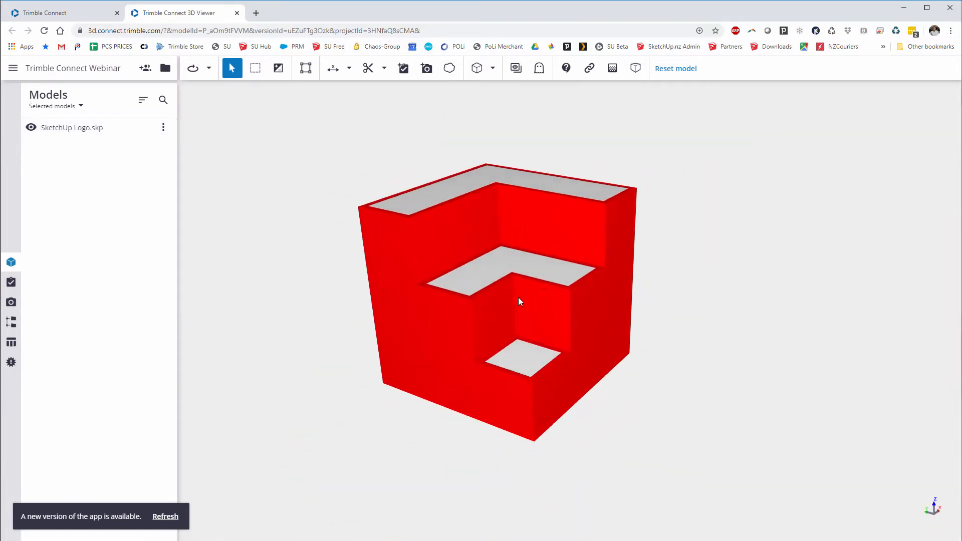
- Measure the 600 mm left vertical edge point to point, then orbit to show it frontally
left_click(335, 73)
left_click(337, 97)
left_click(357, 207)
left_click(382, 383)
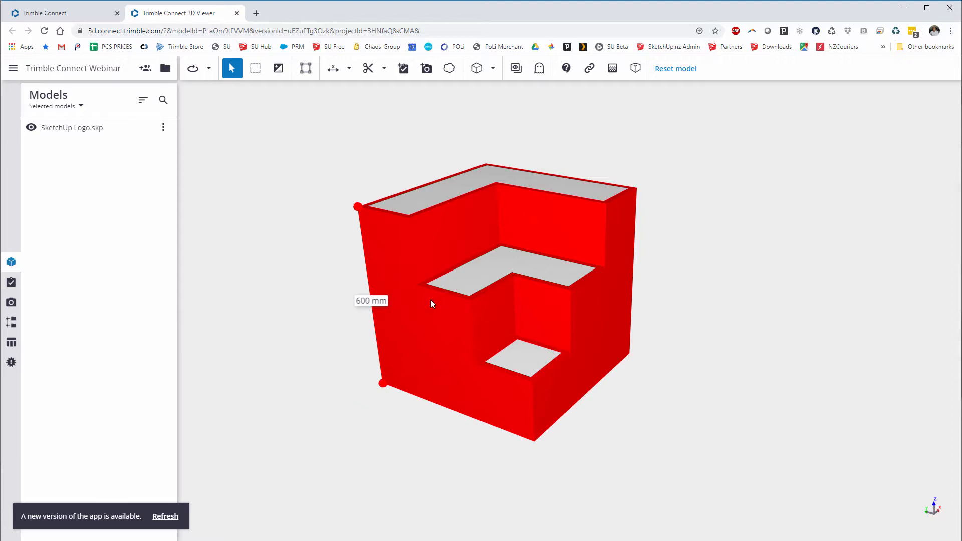
left_click_drag(523, 271, 503, 256)
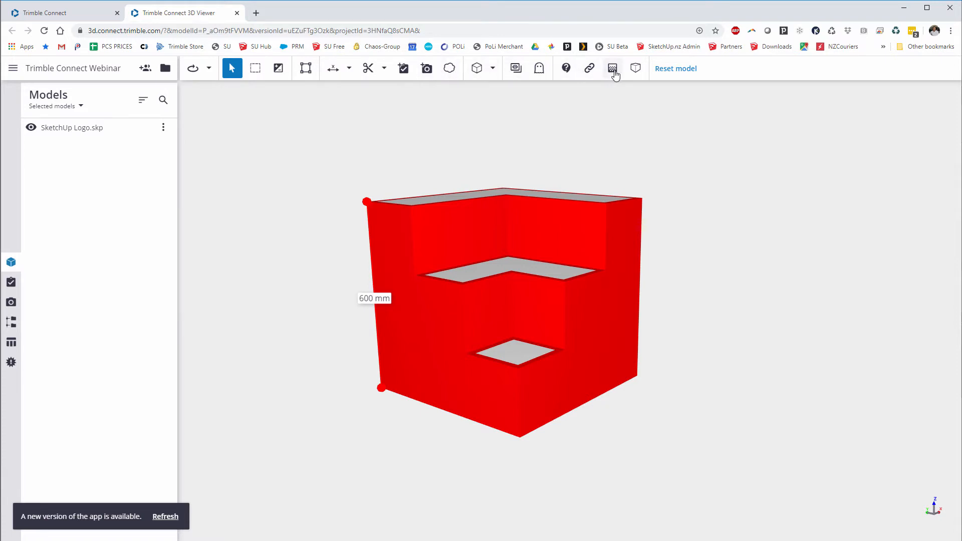
left_click_drag(557, 136, 516, 191)
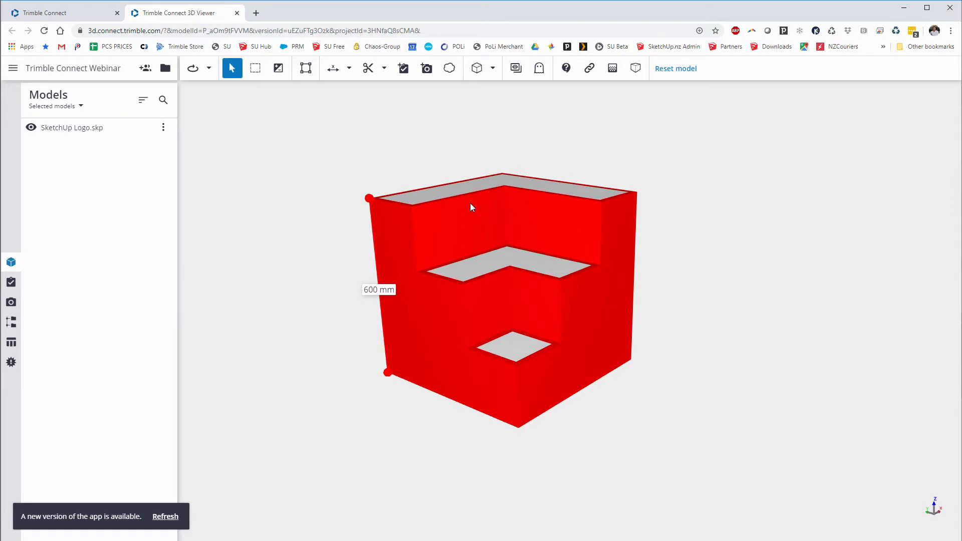
- Close the 3D viewer, select SketchUp Logo.skp and choose Open: SketchUp from its details
left_click(237, 13)
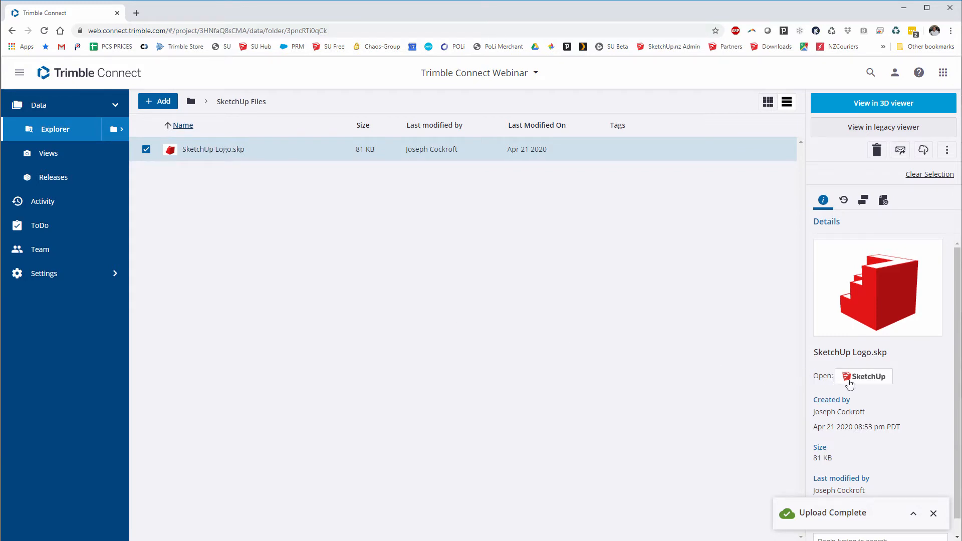
left_click(146, 149)
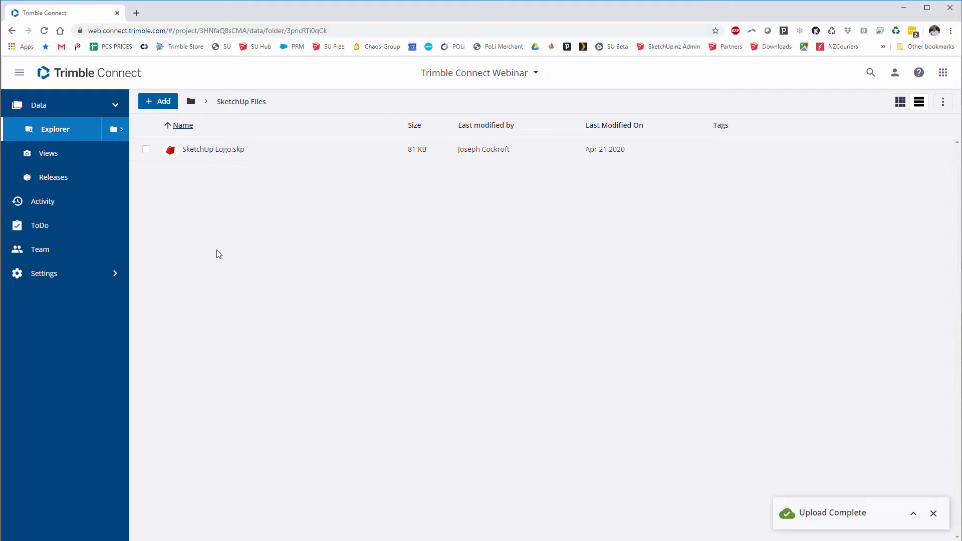
left_click(145, 150)
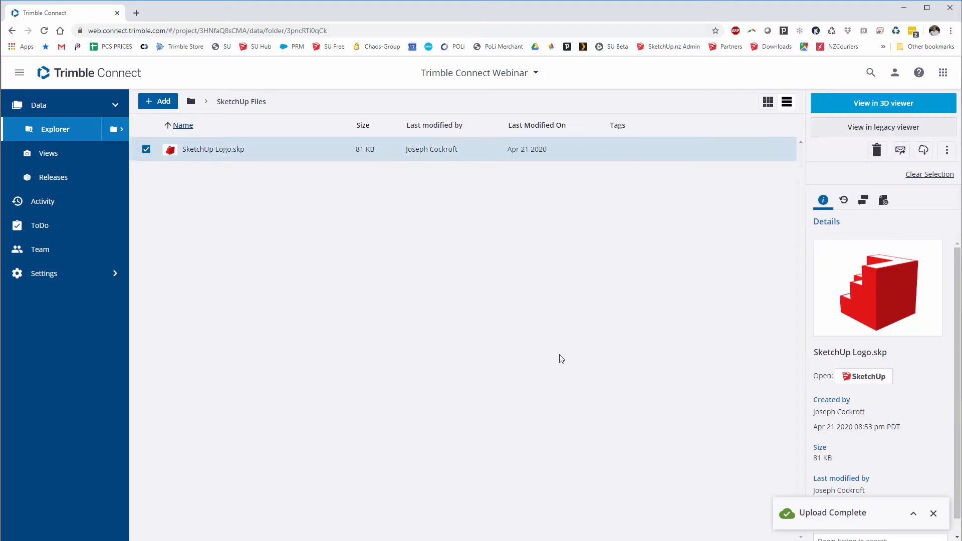
left_click(857, 379)
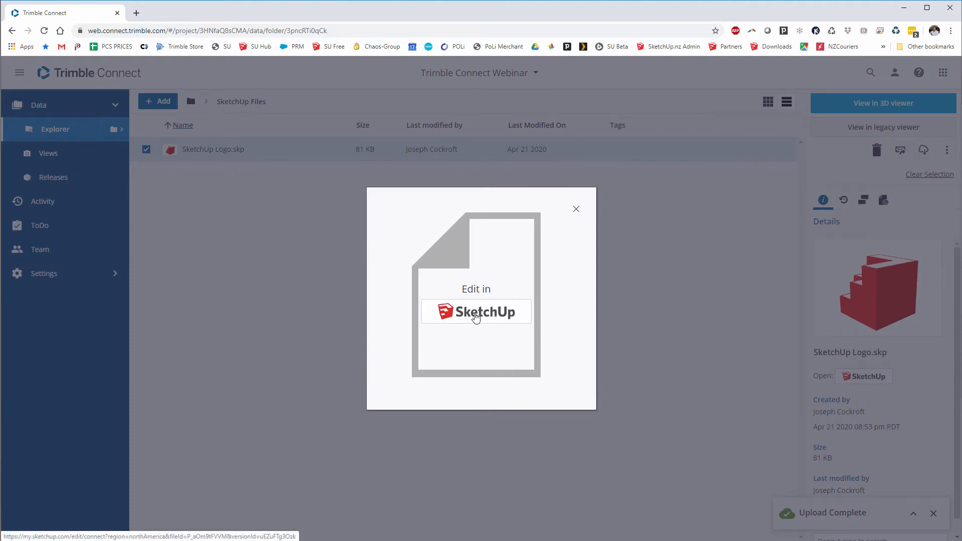
left_click(824, 358)
left_click(867, 378)
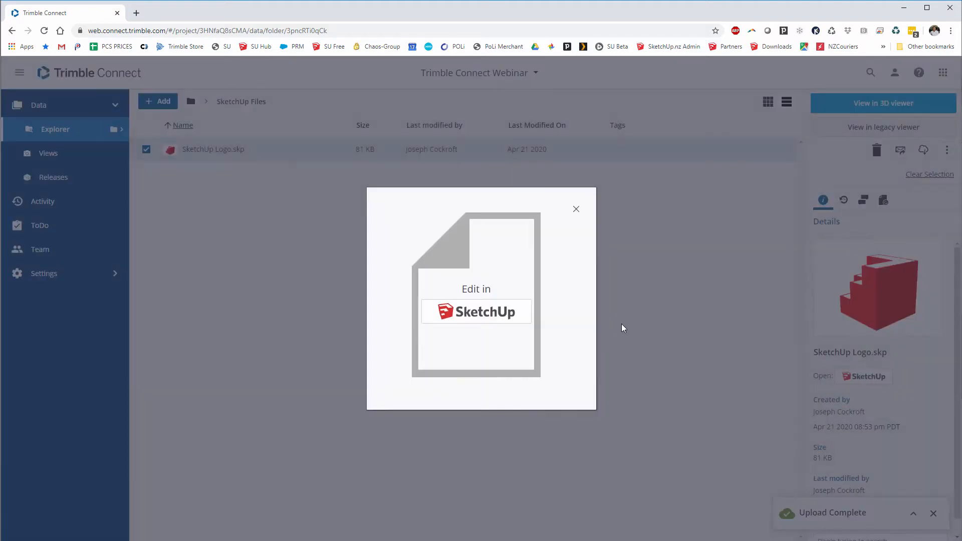
- Open the logo model for editing in SketchUp for Web and orbit slightly
left_click(488, 313)
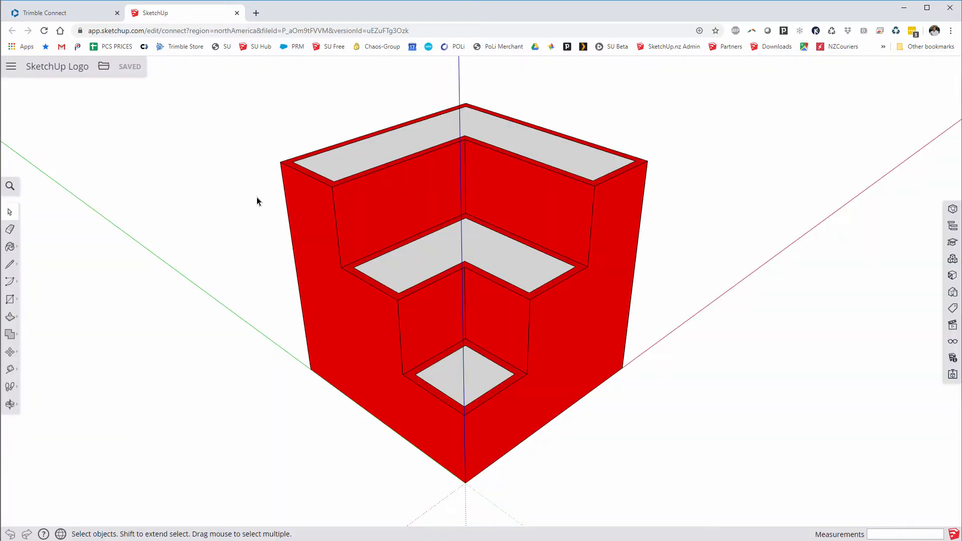
left_click_drag(397, 263, 397, 264)
left_click(249, 191)
mouse_move(410, 280)
middle_mouse_down()
mouse_move(403, 243)
mouse_move(409, 261)
middle_mouse_up()
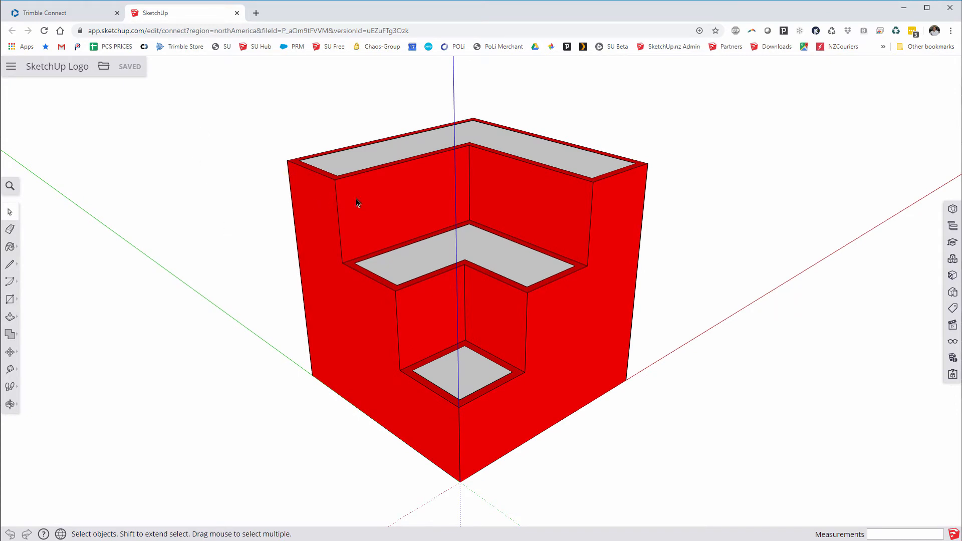
- Push/Pull the top, middle and bottom faces in equally, then save and close the model
left_click(10, 316)
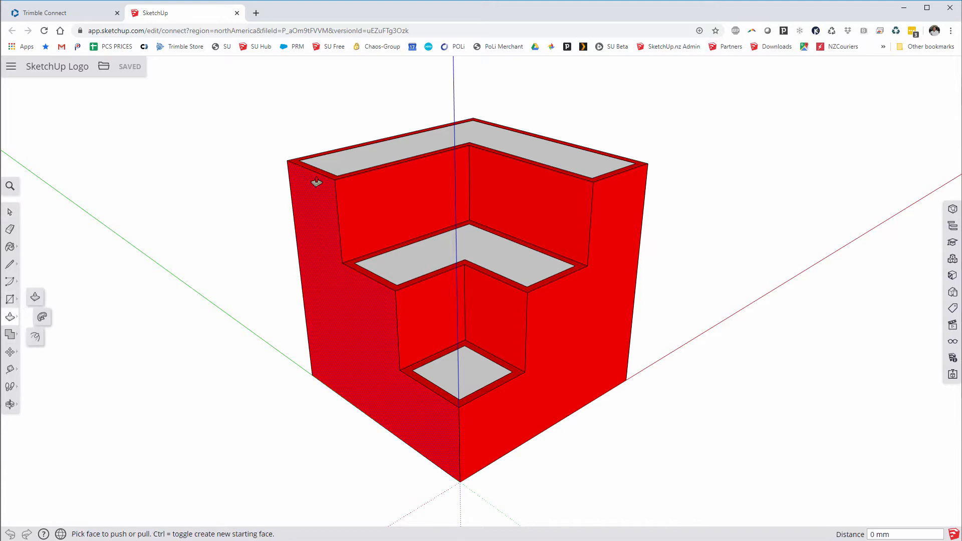
left_click(362, 160)
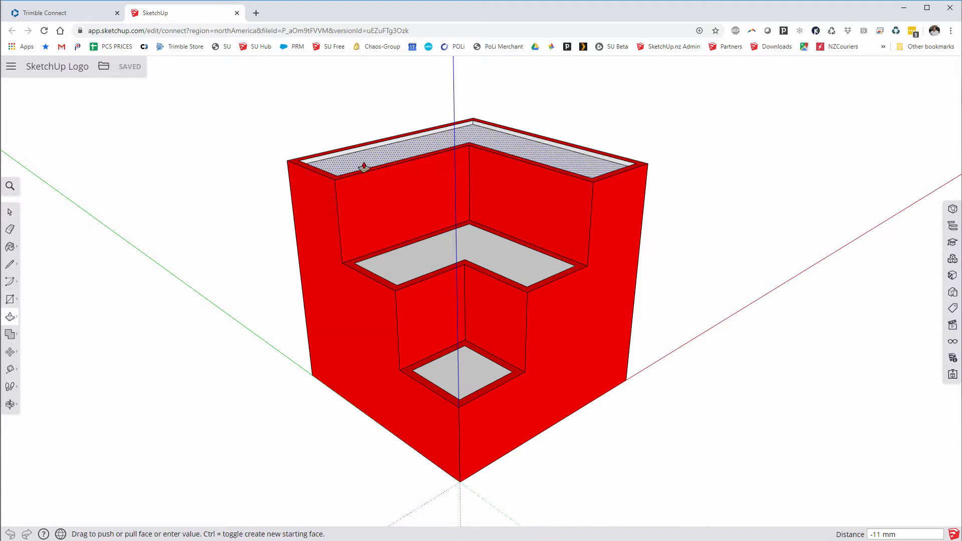
left_click(363, 167)
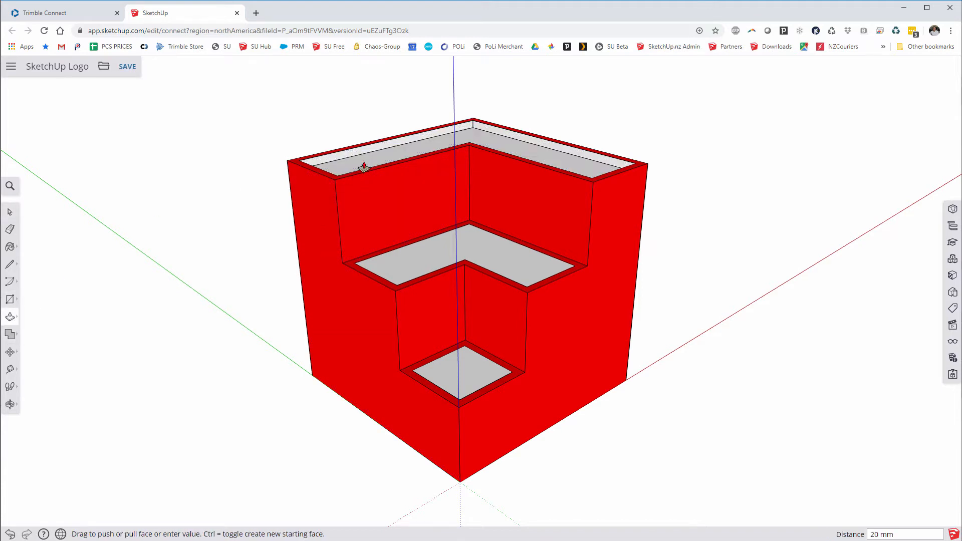
double_click(436, 260)
double_click(447, 370)
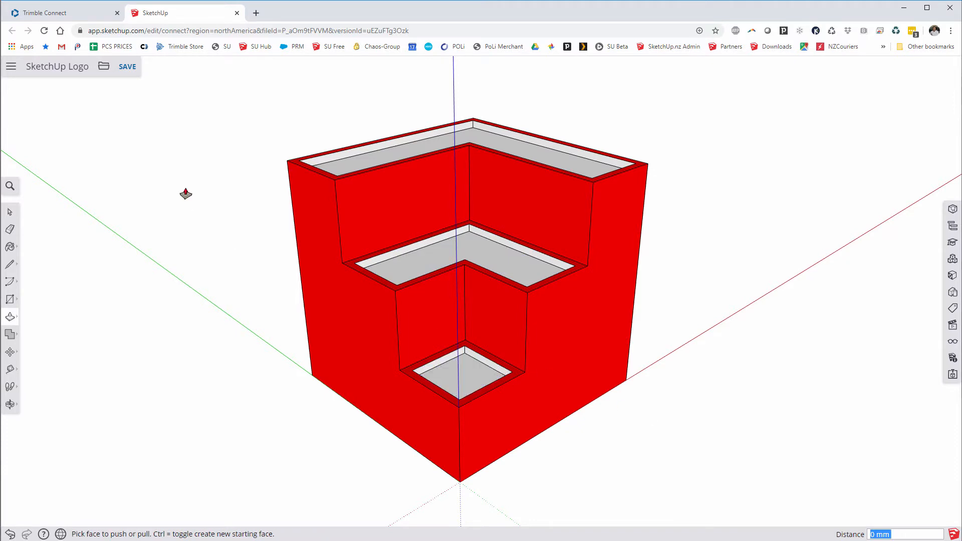
left_click(128, 73)
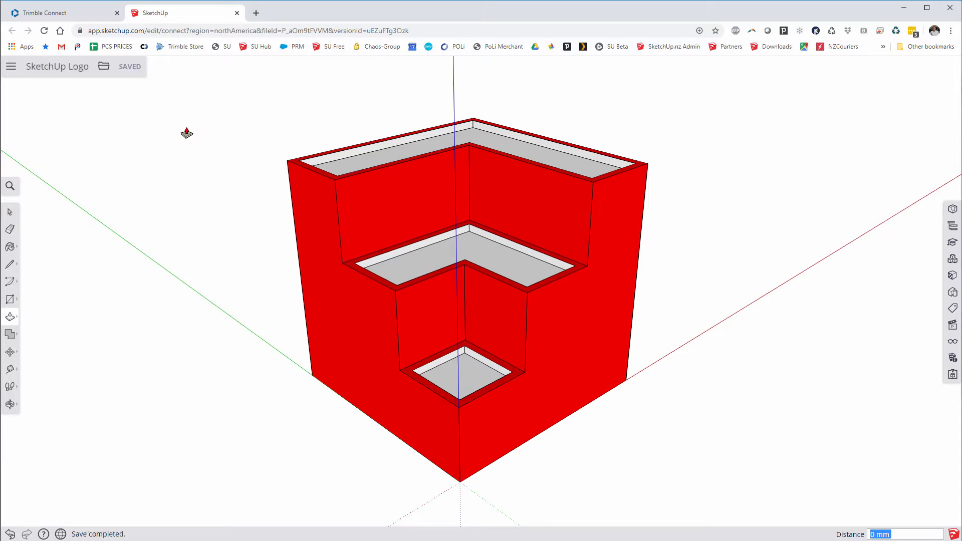
left_click(237, 13)
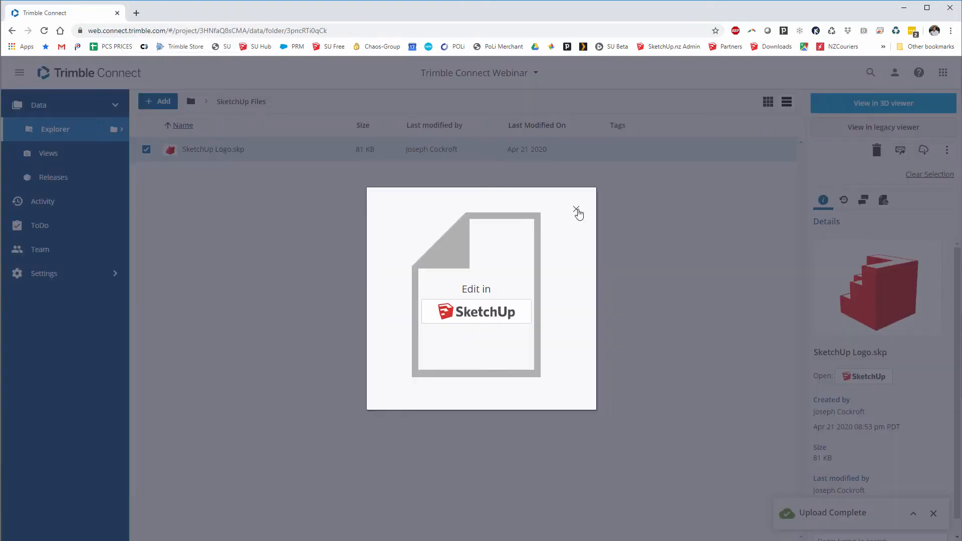
- Close the Edit in SketchUp prompt over the SketchUp Files folder
left_click(576, 209)
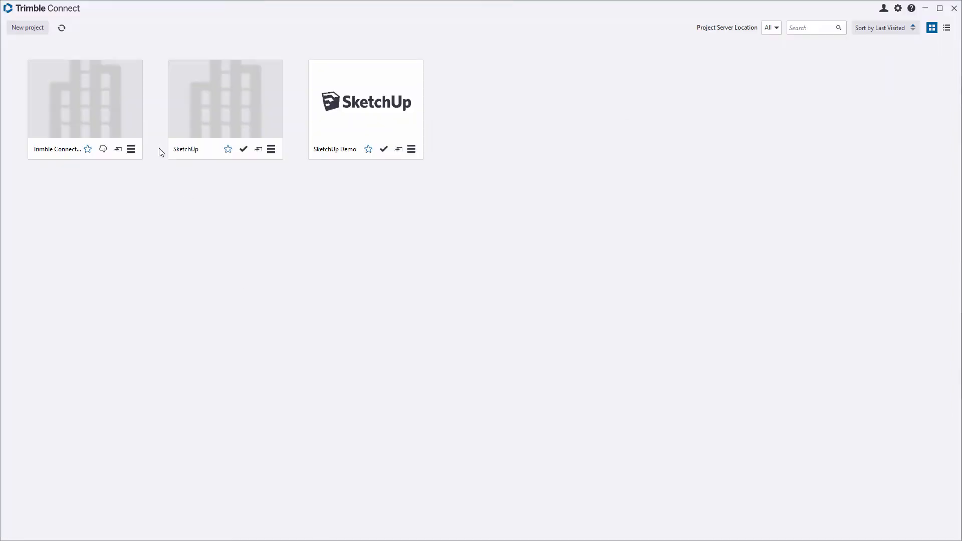
- Refresh projects, open Trimble Connect Webinar, and open SketchUp Logo.skp from its SketchUp Files folder
left_click(61, 28)
left_click(75, 119)
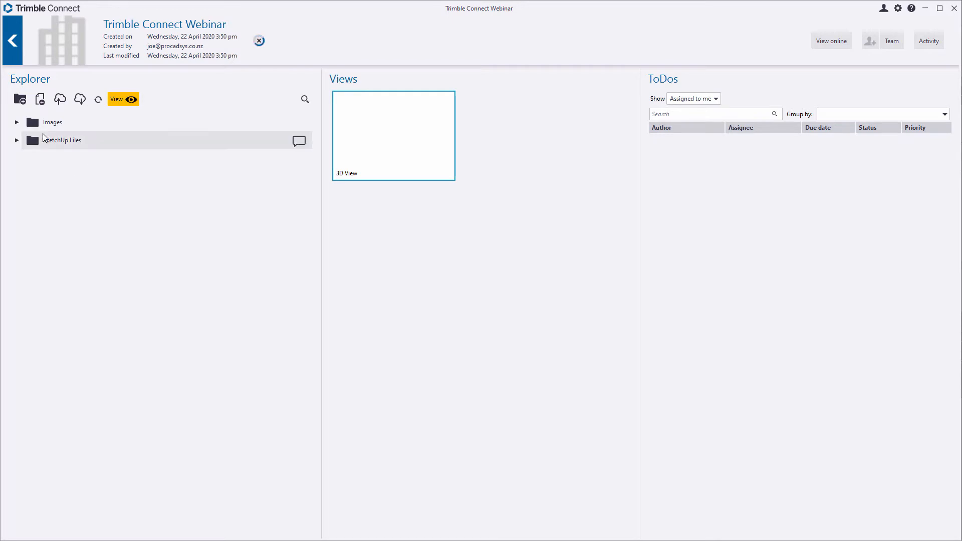
left_click(17, 123)
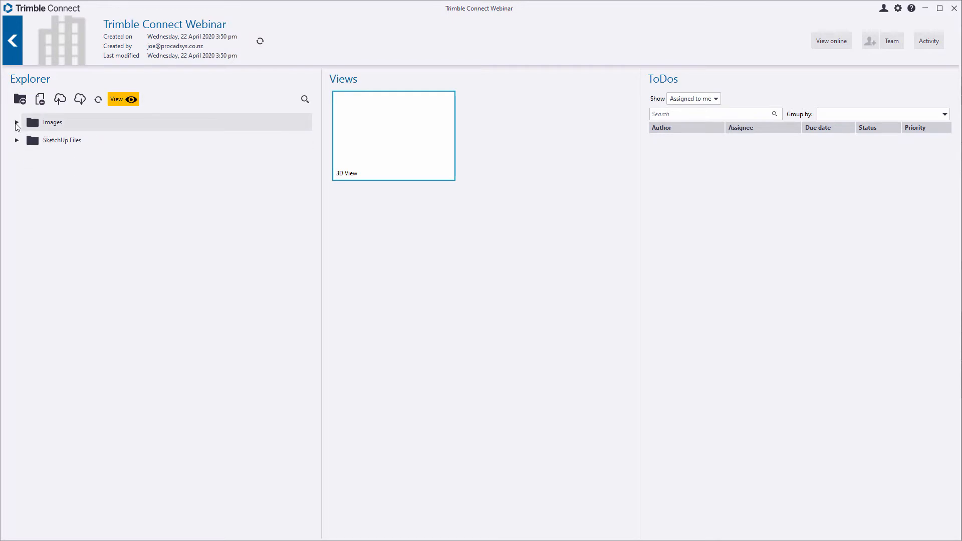
left_click(17, 141)
left_click(16, 140)
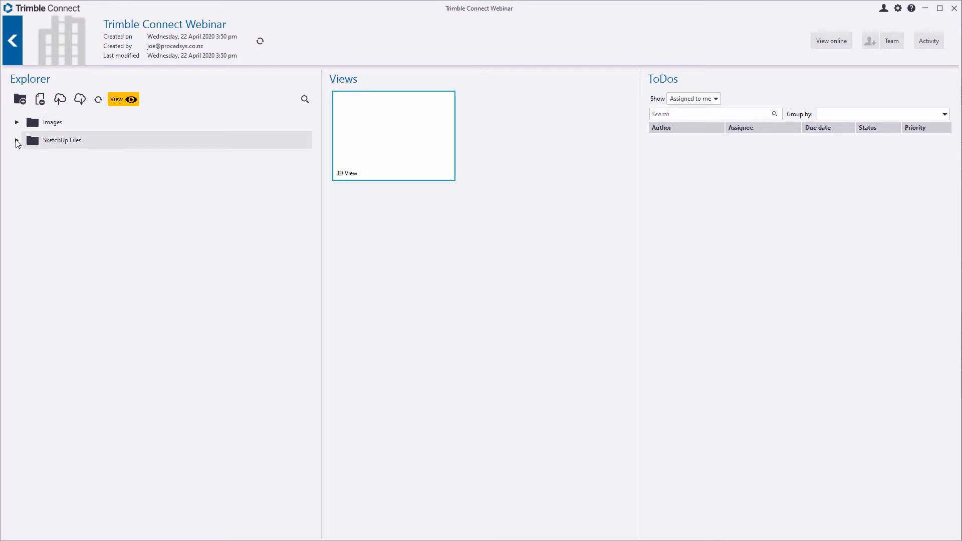
left_click(16, 141)
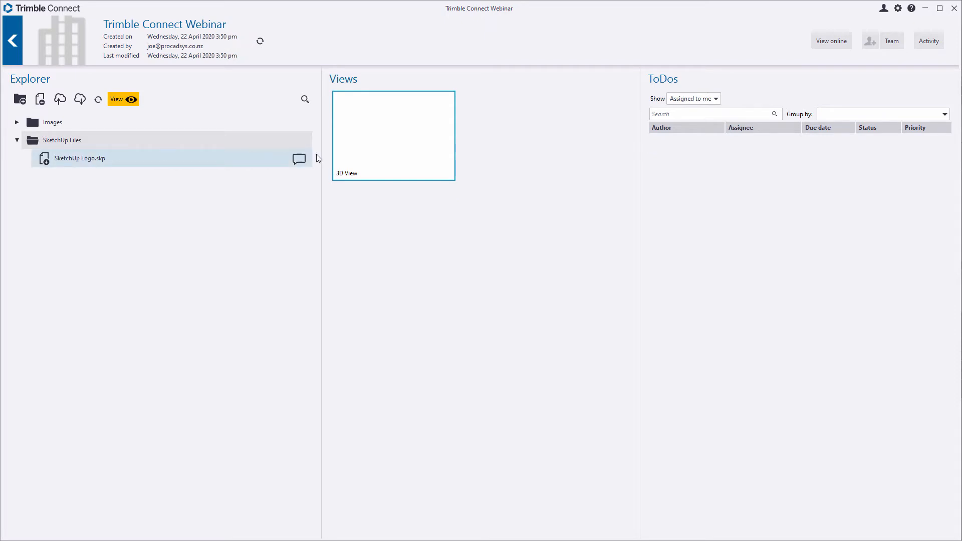
double_click(76, 157)
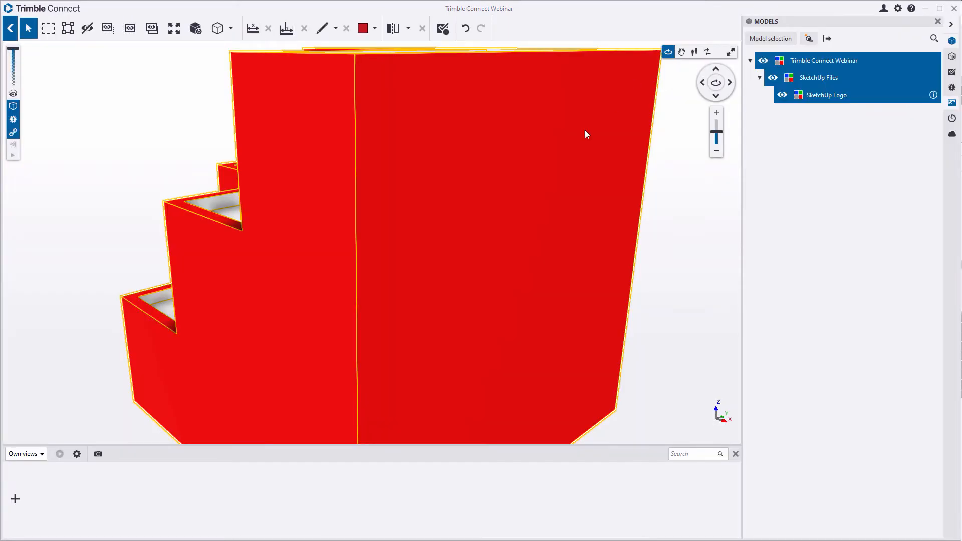
- Orbit and zoom out to frame the whole red stepped logo, then clear the selection
left_click_drag(335, 247, 355, 212)
left_click(183, 106)
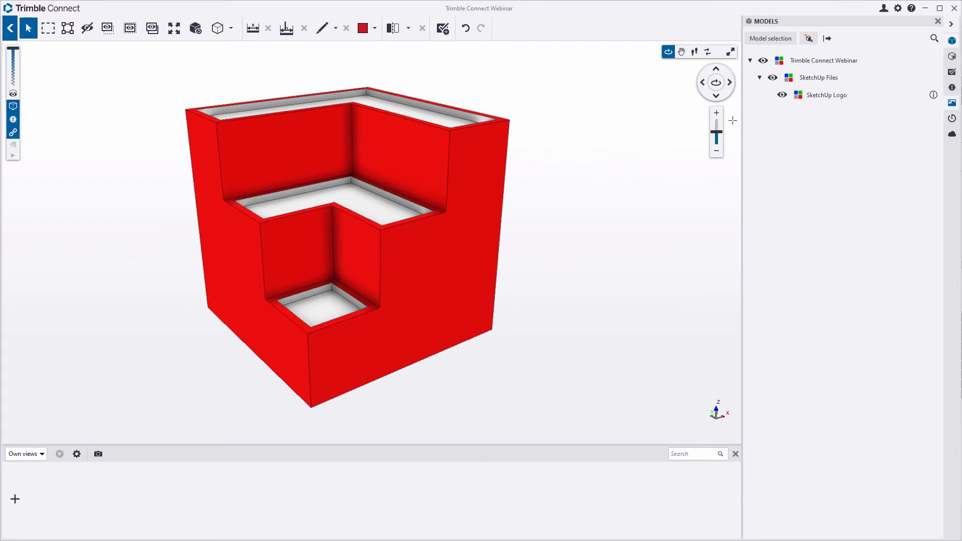
left_click(810, 40)
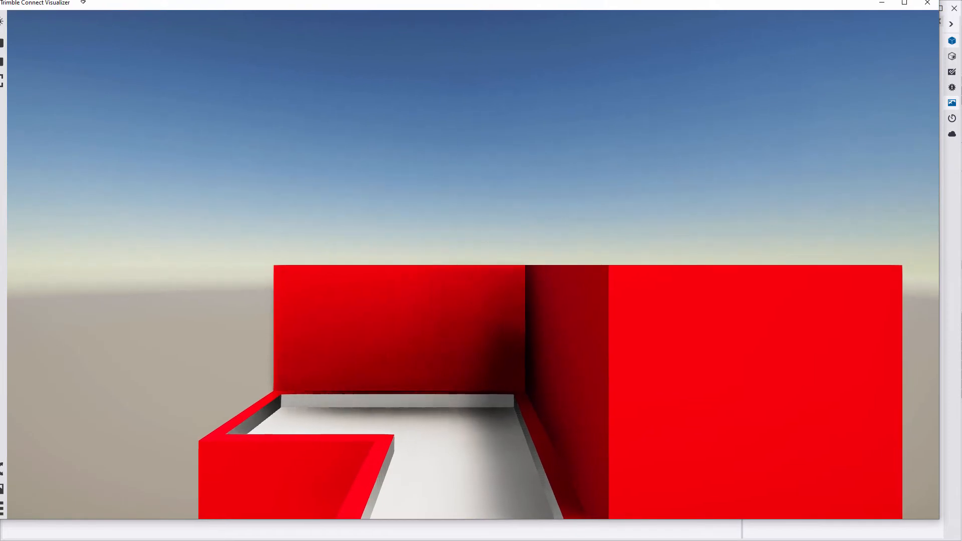
left_click_drag(81, 3, 101, 8)
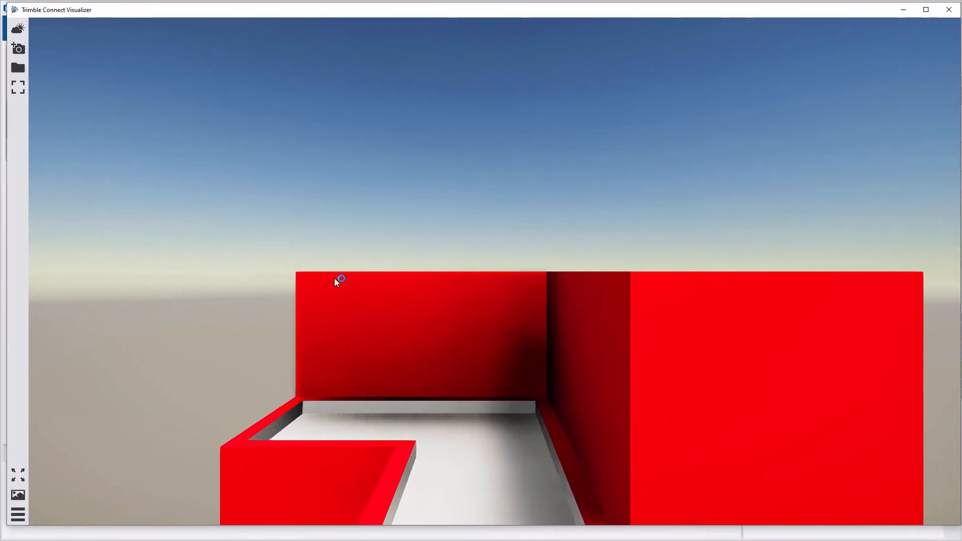
scroll(335, 278, "down", 5)
scroll(345, 288, "up", 4)
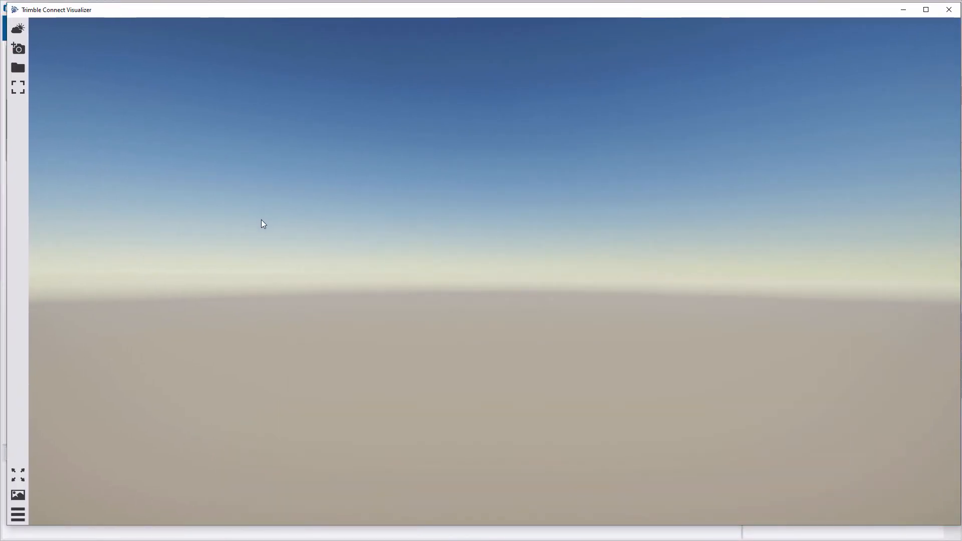
scroll(283, 229, "down", 5)
left_click_drag(416, 321, 601, 345)
scroll(341, 292, "up", 3)
left_click_drag(368, 320, 364, 231)
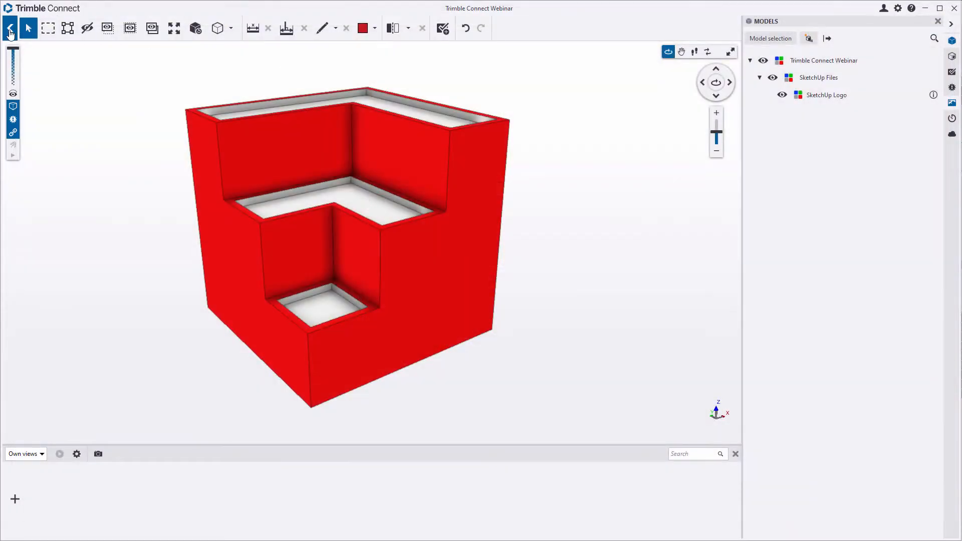
- Back out to the project list, open SketchUp Demo and launch its 3D View
left_click(10, 32)
left_click(10, 41)
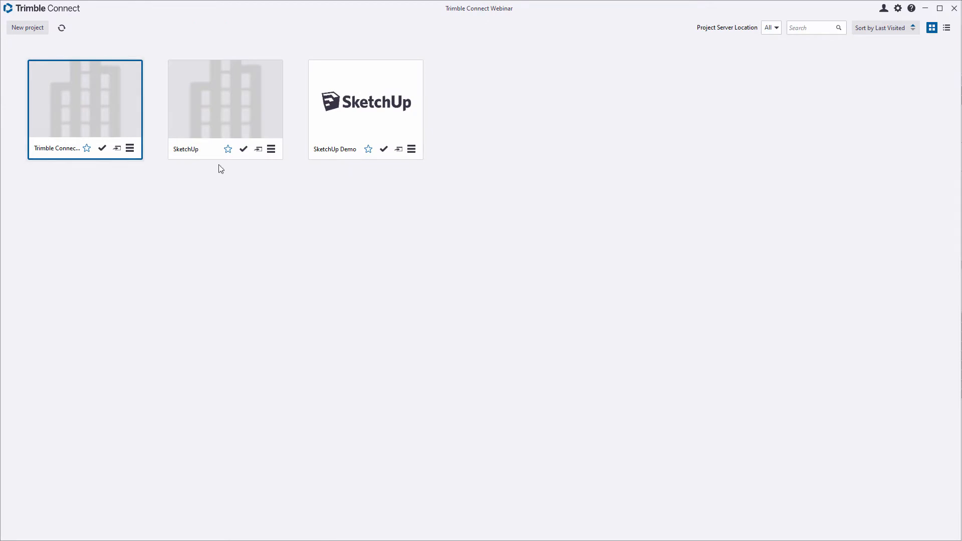
left_click(337, 154)
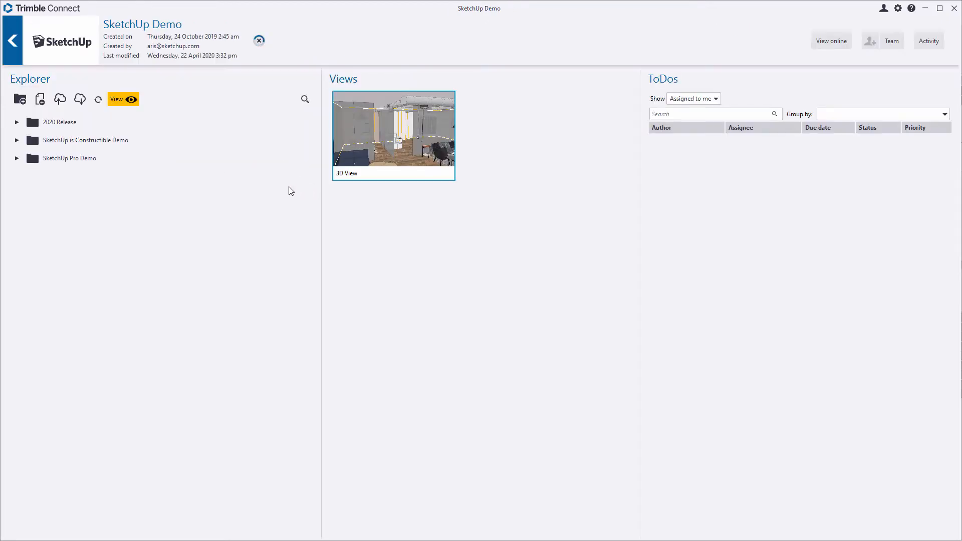
left_click(408, 127)
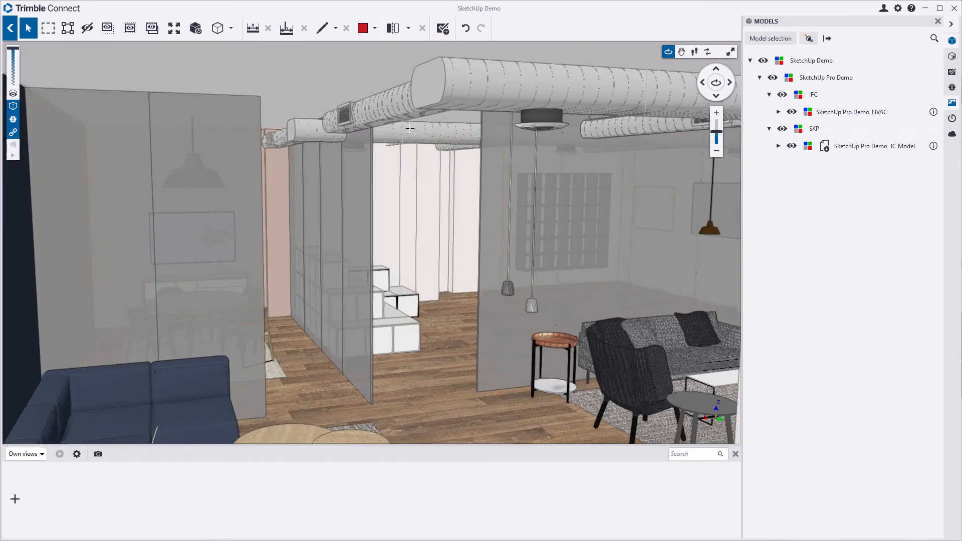
- Open the office model in the Visualizer and position its window fully on screen
left_click(808, 40)
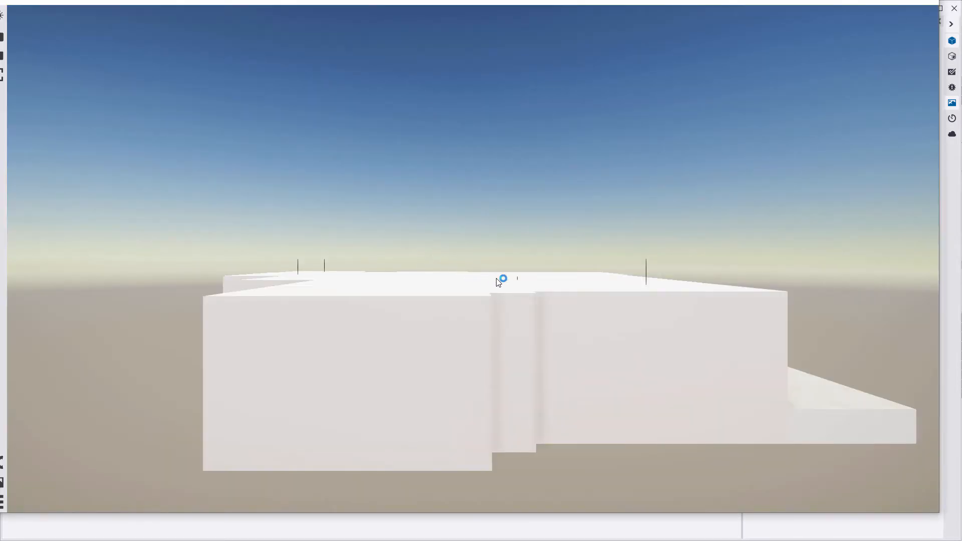
left_click_drag(586, 314, 371, 360)
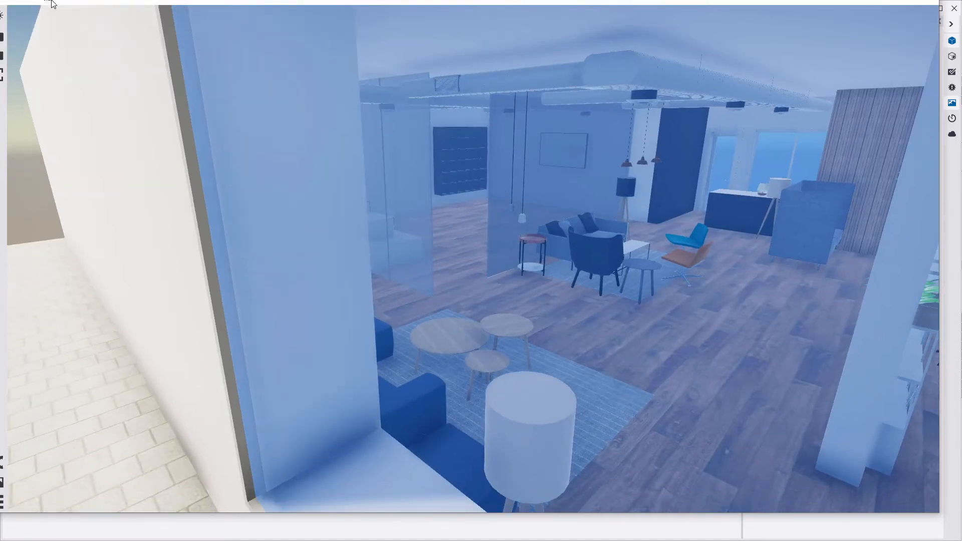
left_click_drag(51, 2, 69, 15)
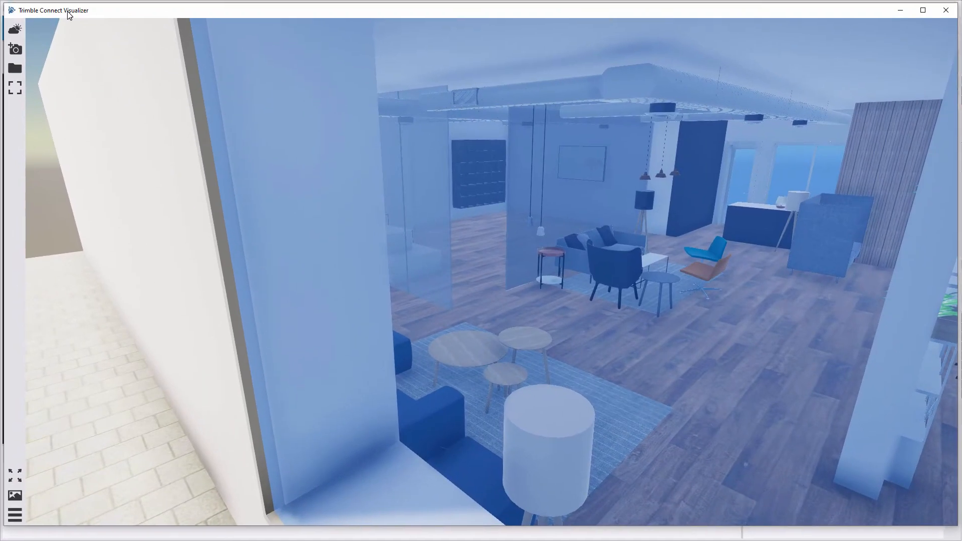
left_click_drag(69, 16, 71, 15)
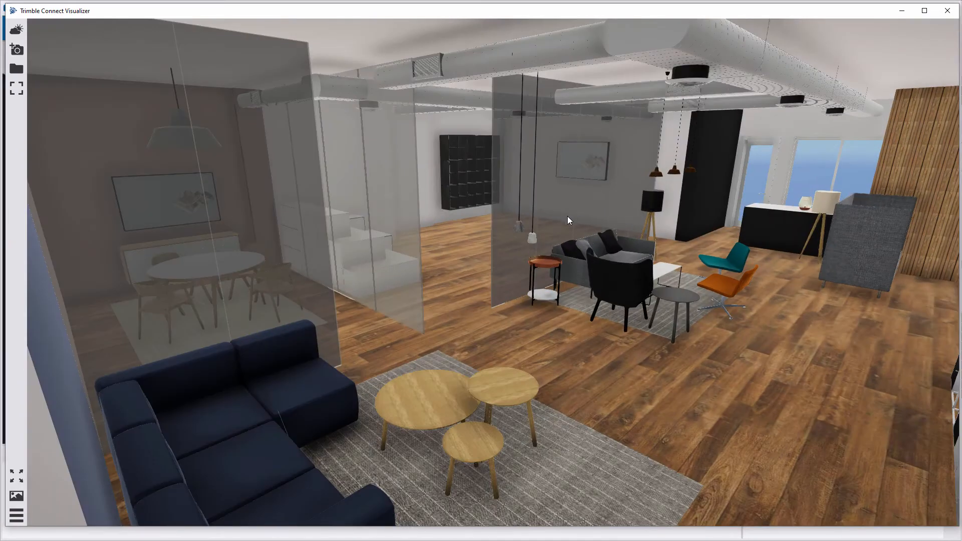
- Look around the interior toward the blue-sofa lounge and capture a screenshot
middle_click_drag(567, 216, 269, 160)
middle_click_drag(313, 182, 539, 226)
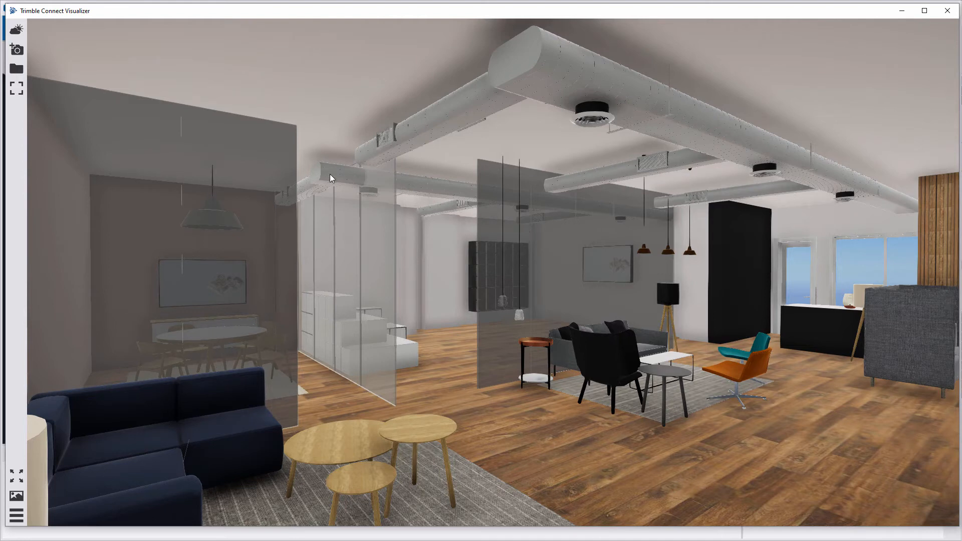
left_click(17, 52)
scroll(433, 253, "up", 10)
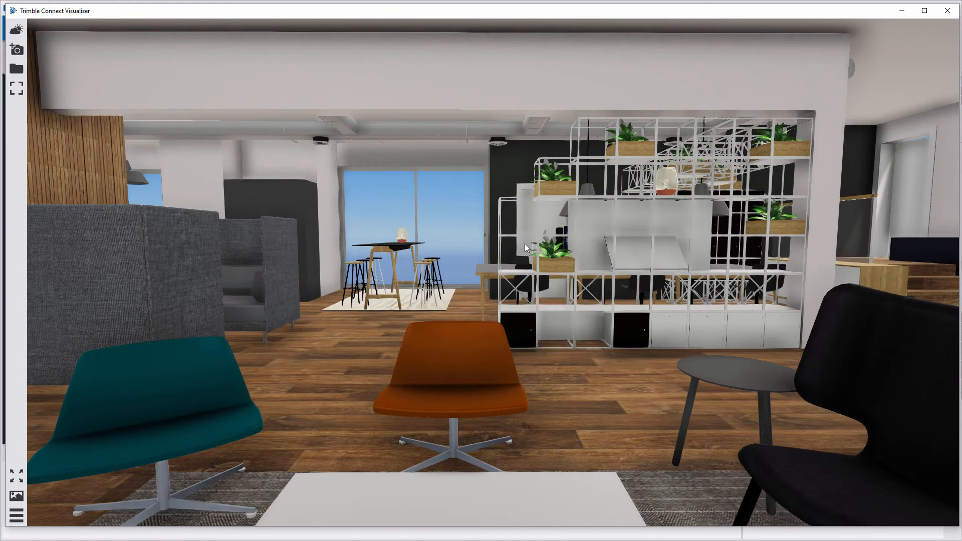
left_click(20, 72)
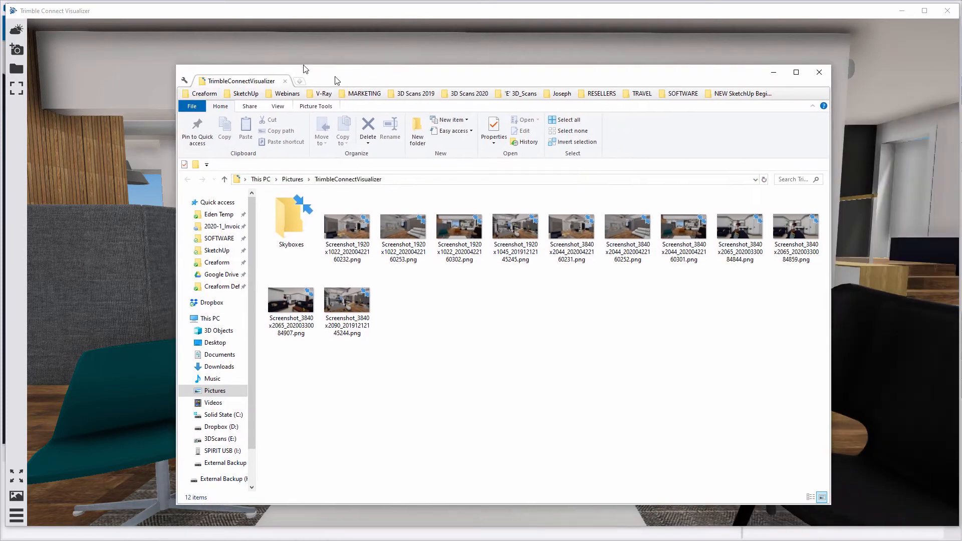
left_click_drag(335, 80, 249, 57)
double_click(260, 281)
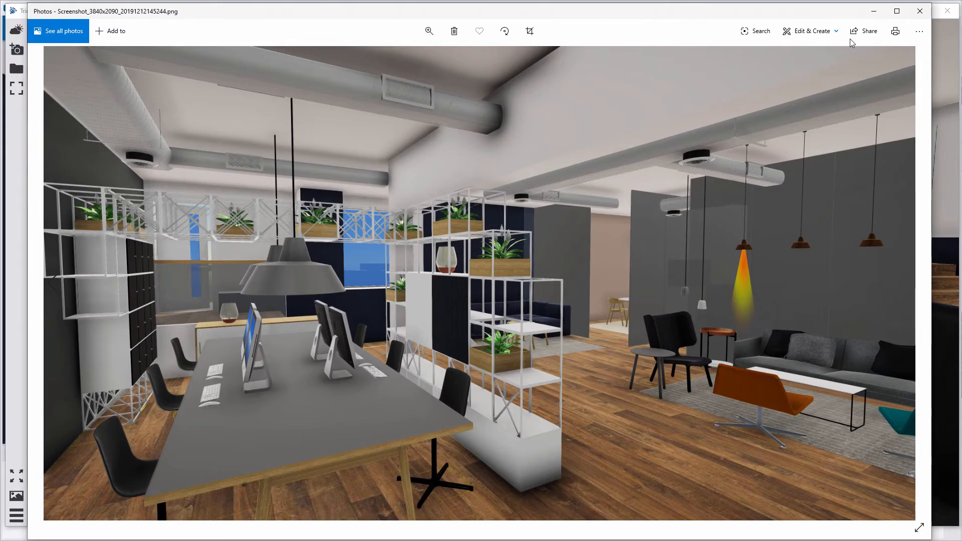
left_click(920, 11)
double_click(267, 204)
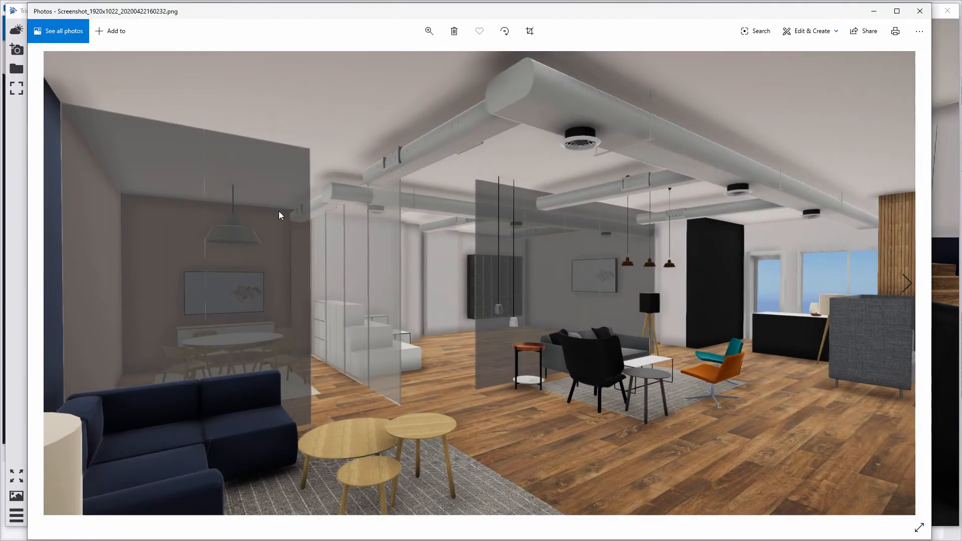
key("Right")
key("Right")
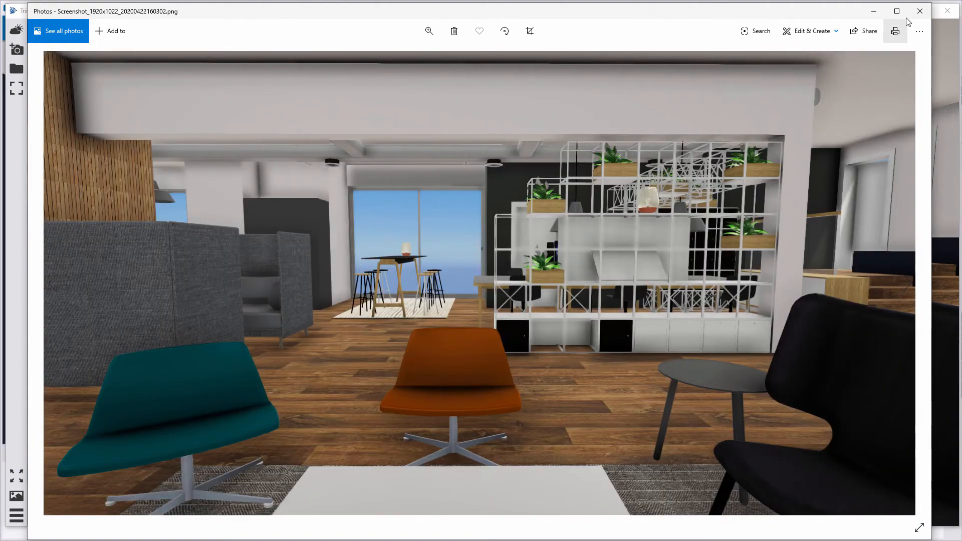
left_click(920, 11)
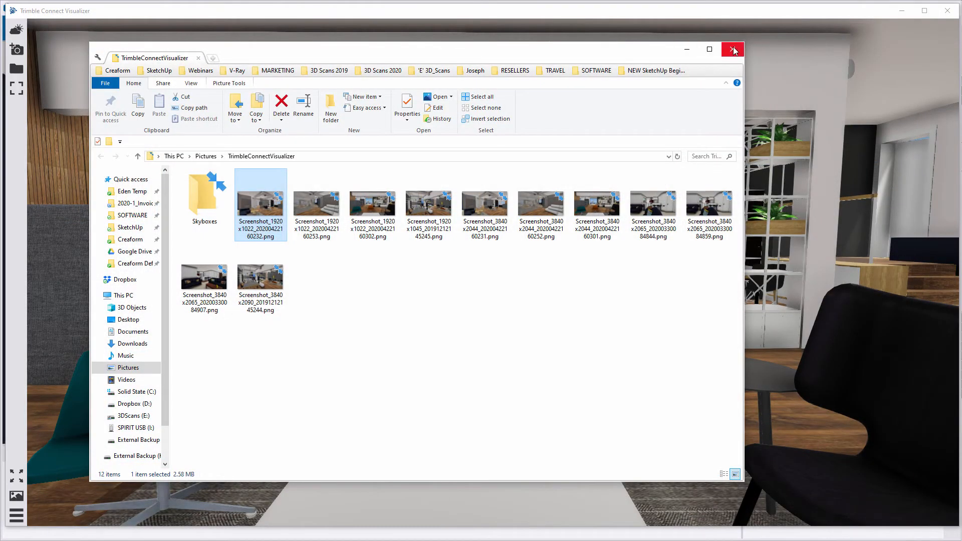
left_click(732, 51)
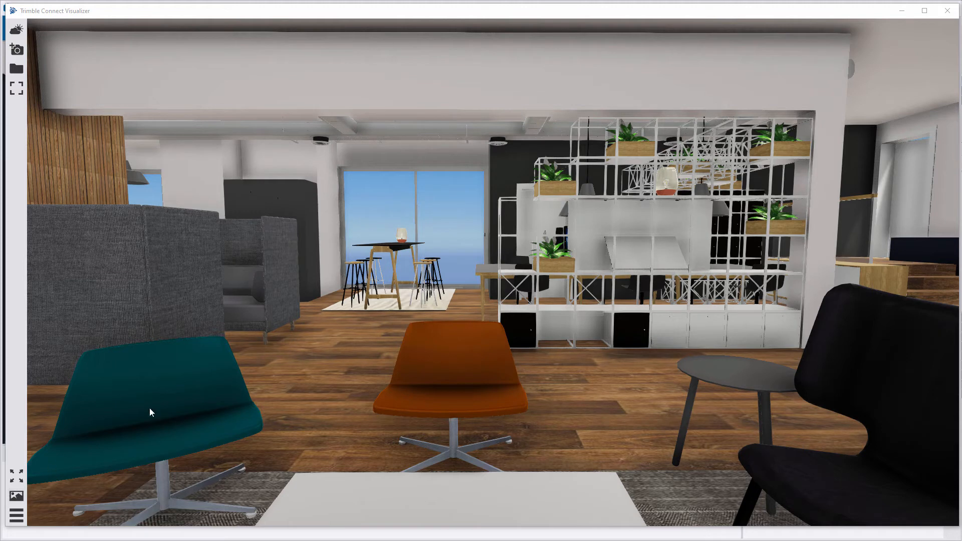
- Save three animation views: the starting view, the grey sofa booth and the dining table
left_click(17, 495)
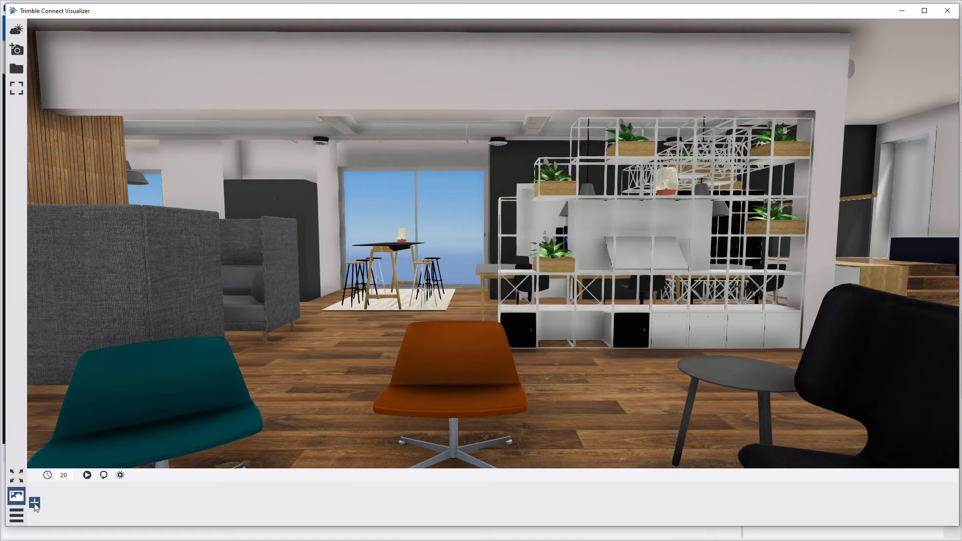
left_click(35, 502)
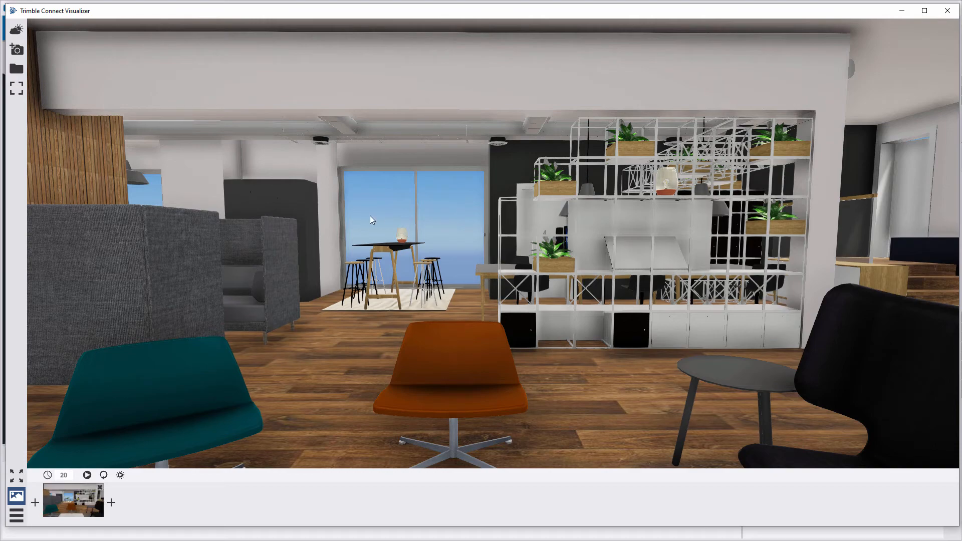
scroll(370, 215, "up", 5)
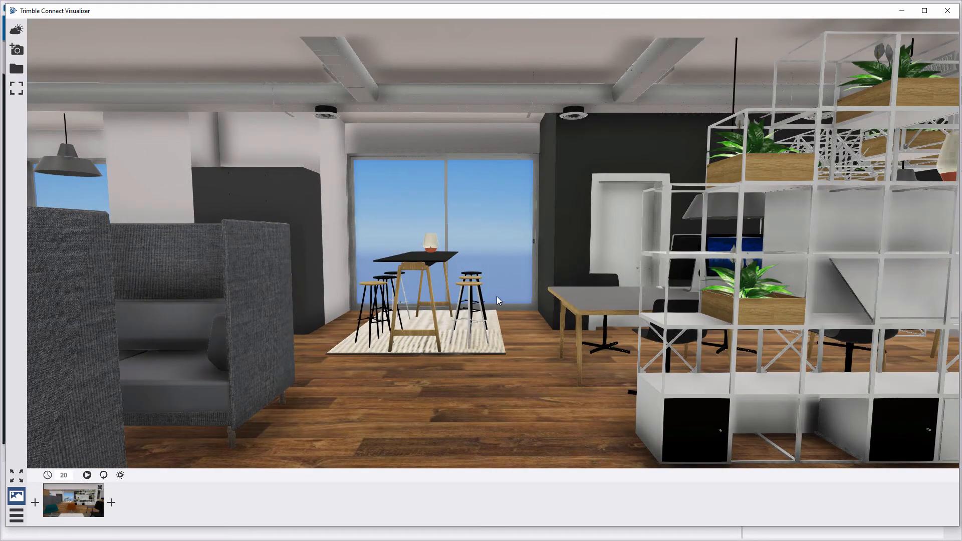
left_click_drag(497, 299, 511, 317)
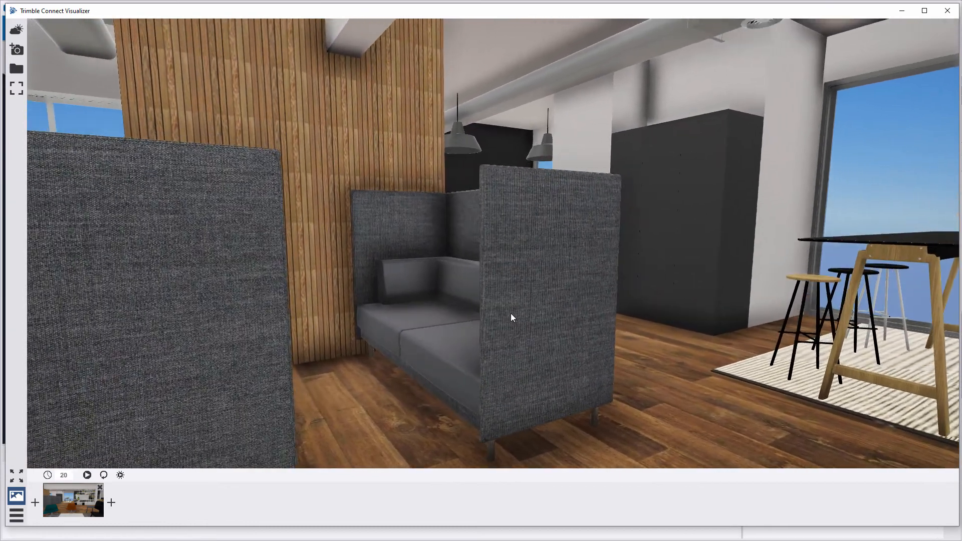
left_click(111, 503)
left_click_drag(602, 270, 277, 299)
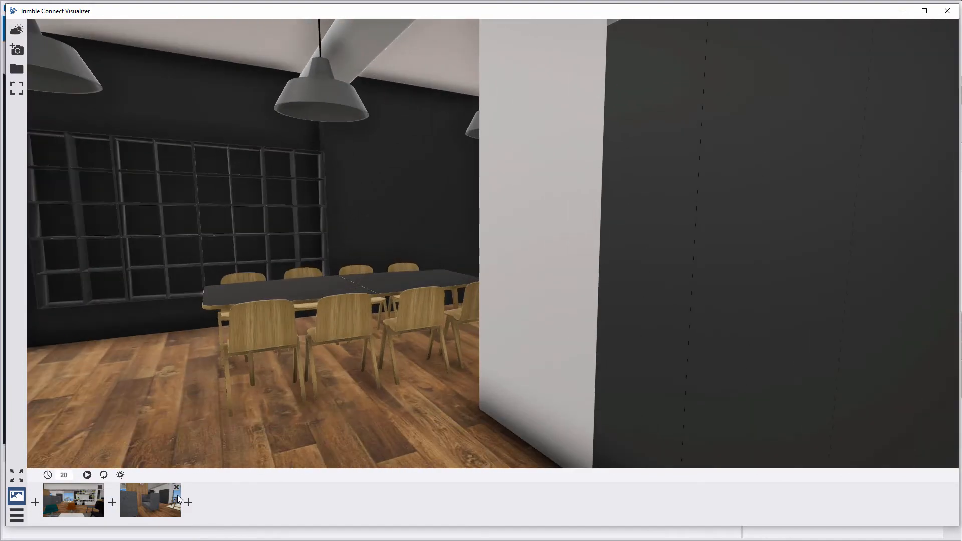
left_click(189, 502)
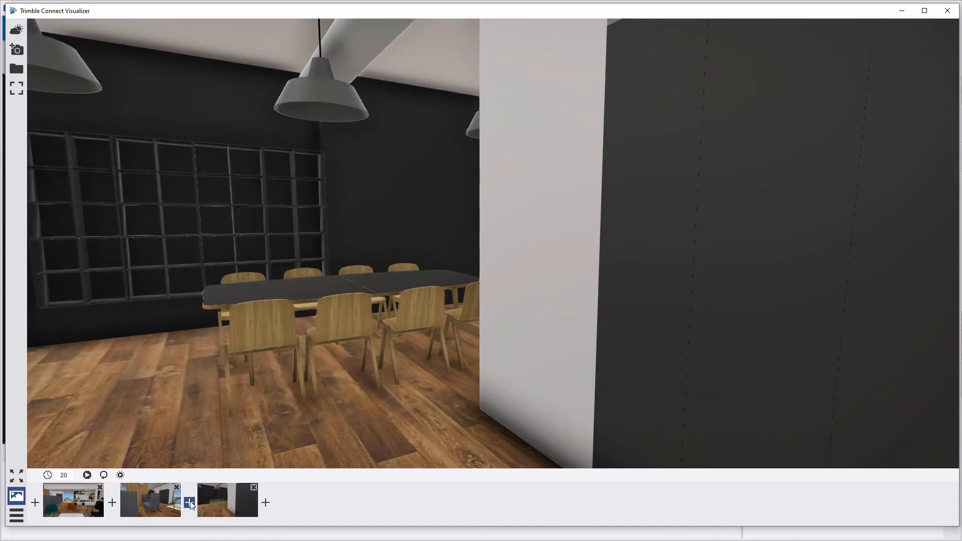
- Preview the fly-through, then insert a bar-table view after the sofa booth view
left_click(86, 476)
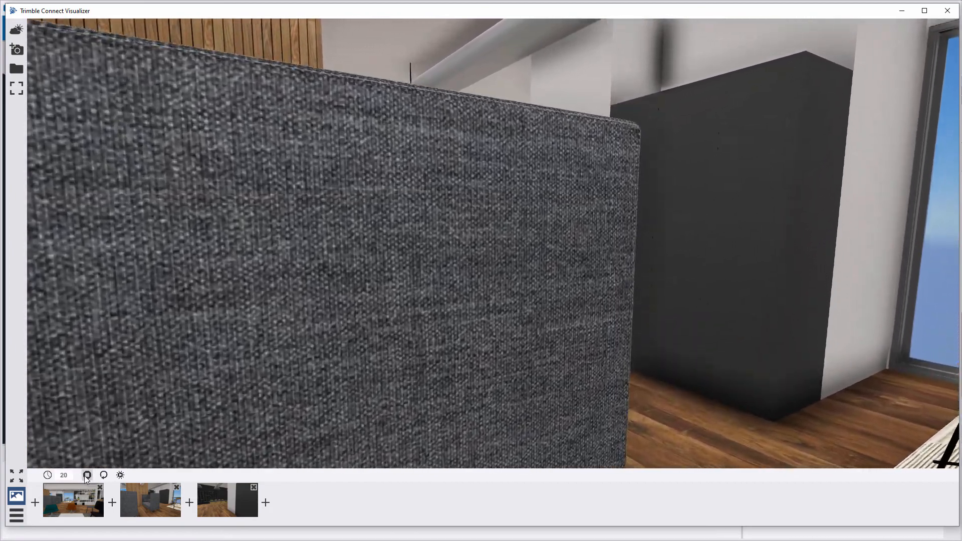
left_click(76, 489)
left_click(151, 494)
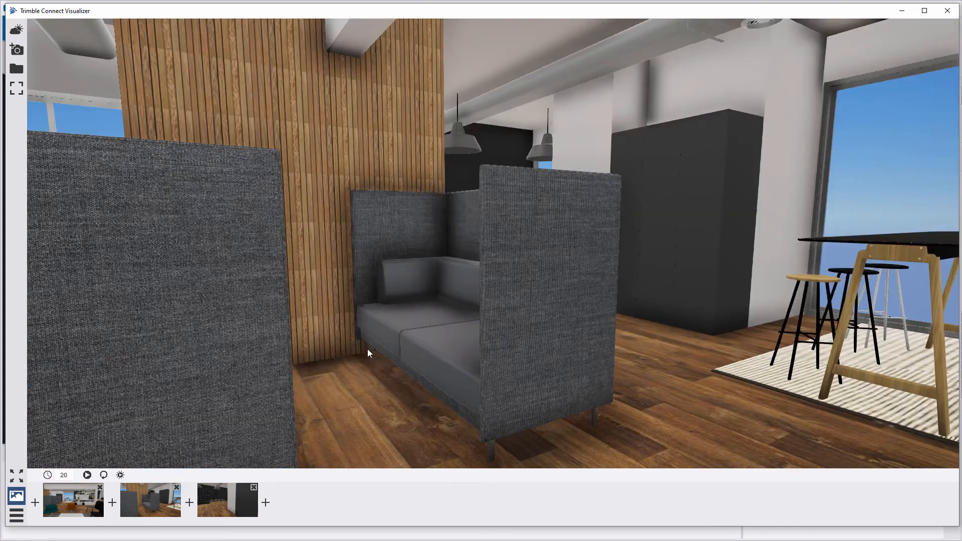
left_click_drag(513, 283, 385, 280)
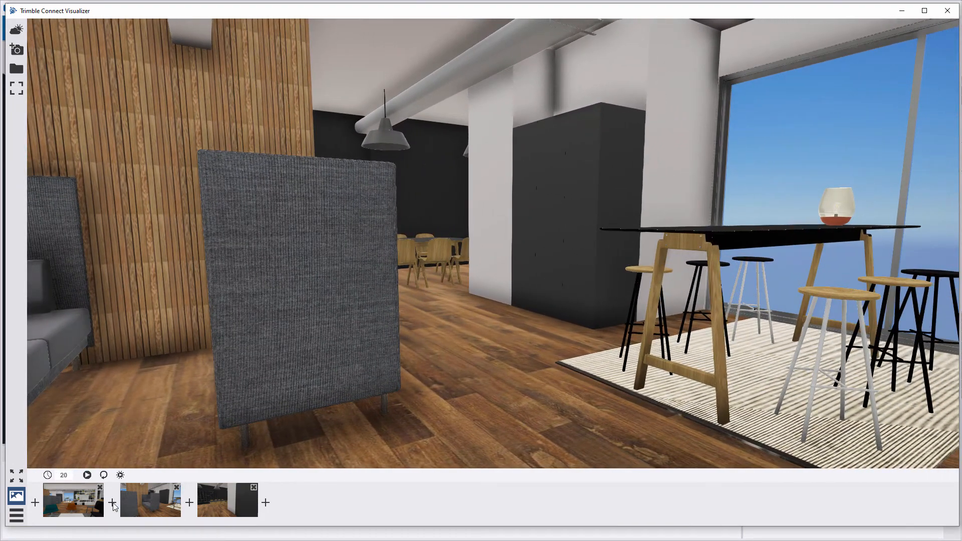
left_click(189, 502)
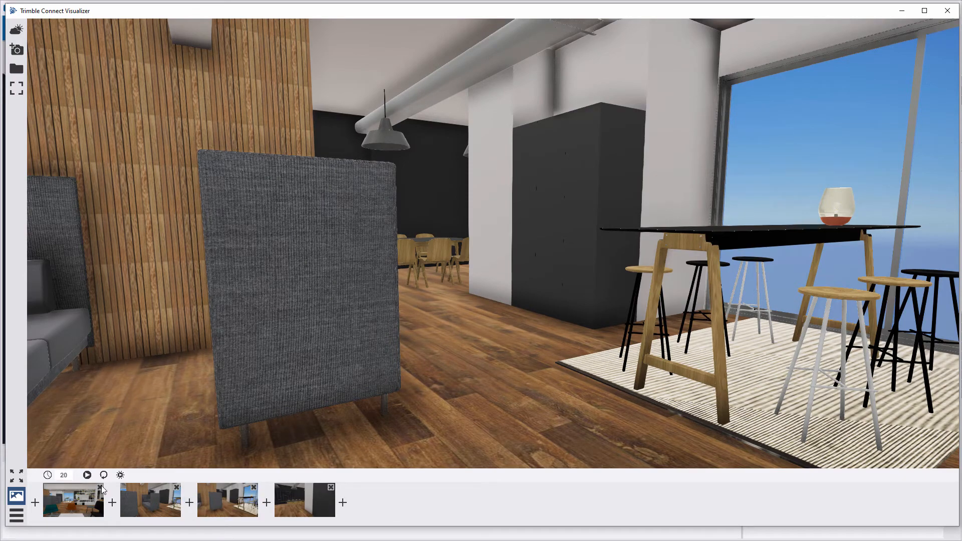
- Jump to the saved sofa booth view, then play and stop the saved-view walkthrough
left_click(152, 498)
left_click(87, 474)
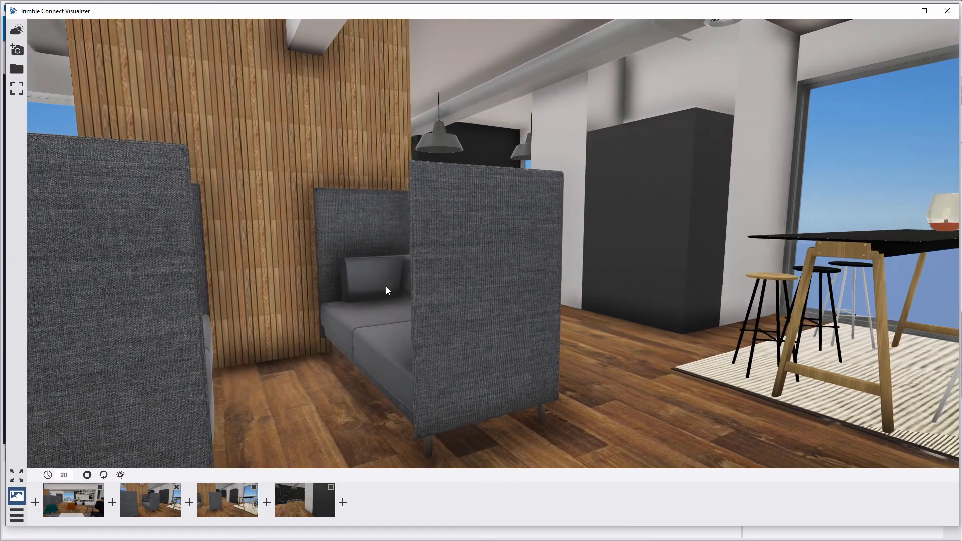
left_click(87, 474)
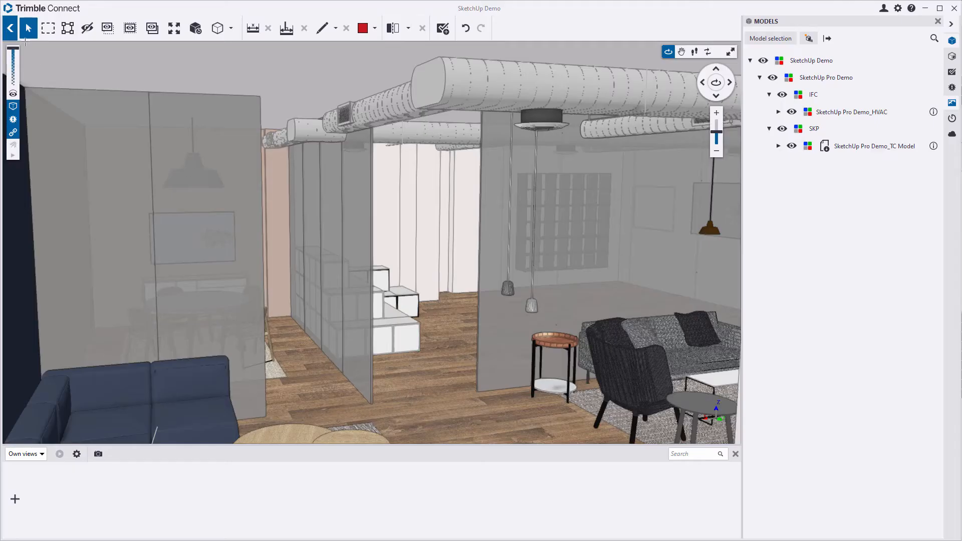
- Open the Trimble Connect Webinar project, select SketchUp Logo.skp under SketchUp Files, then go to Chrome
left_click(10, 28)
left_click(12, 38)
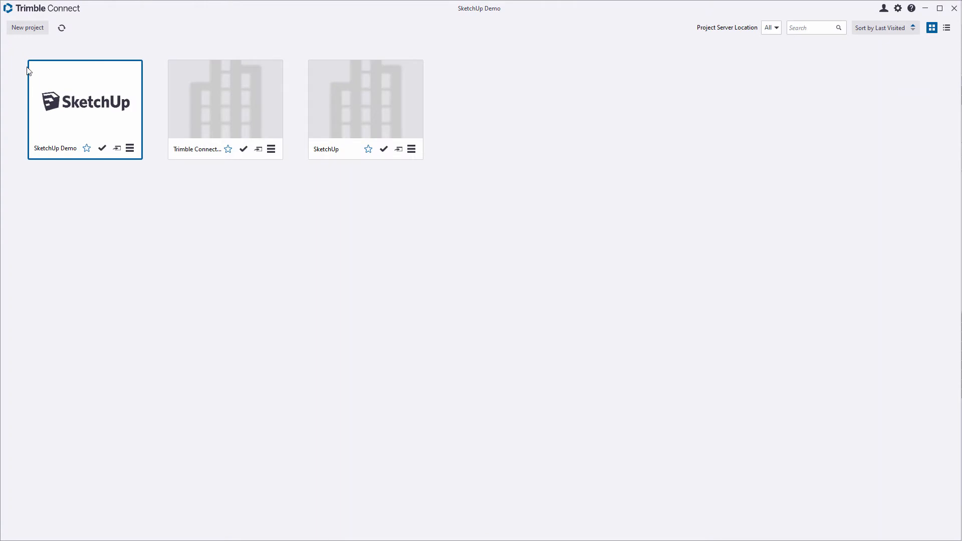
left_click(209, 104)
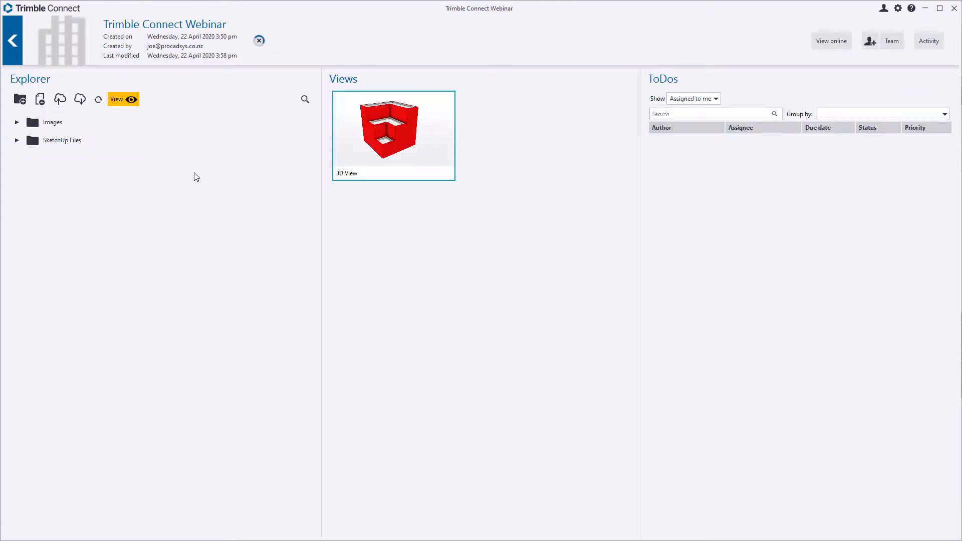
left_click(17, 141)
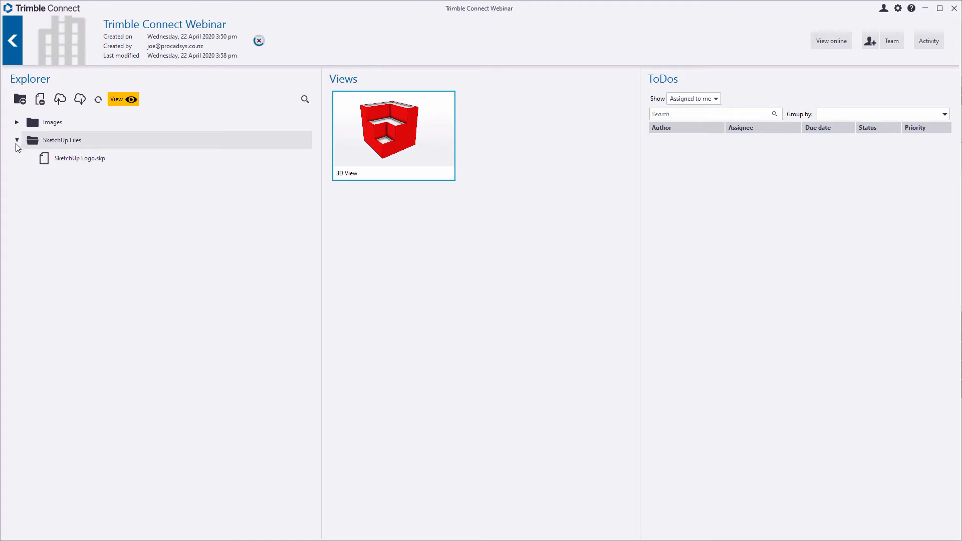
left_click(64, 159)
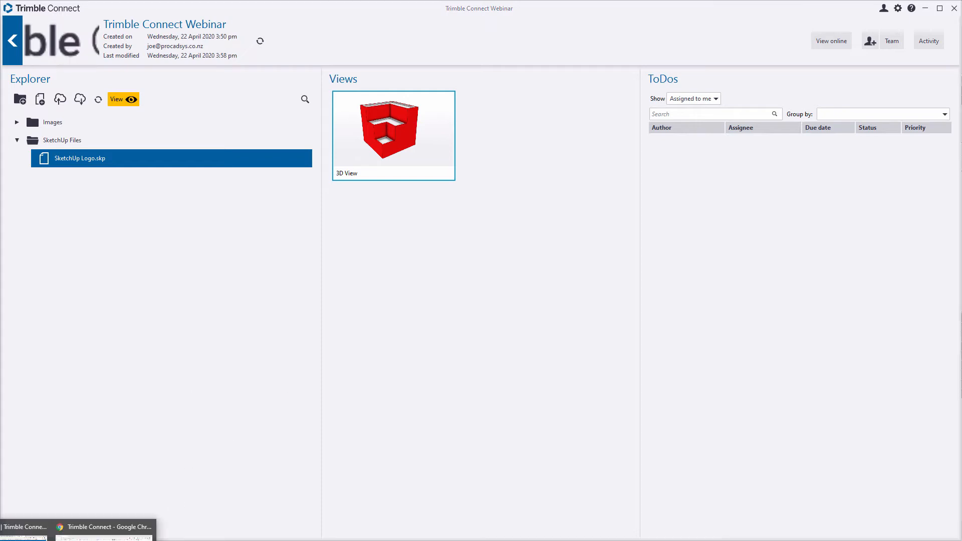
left_click(100, 530)
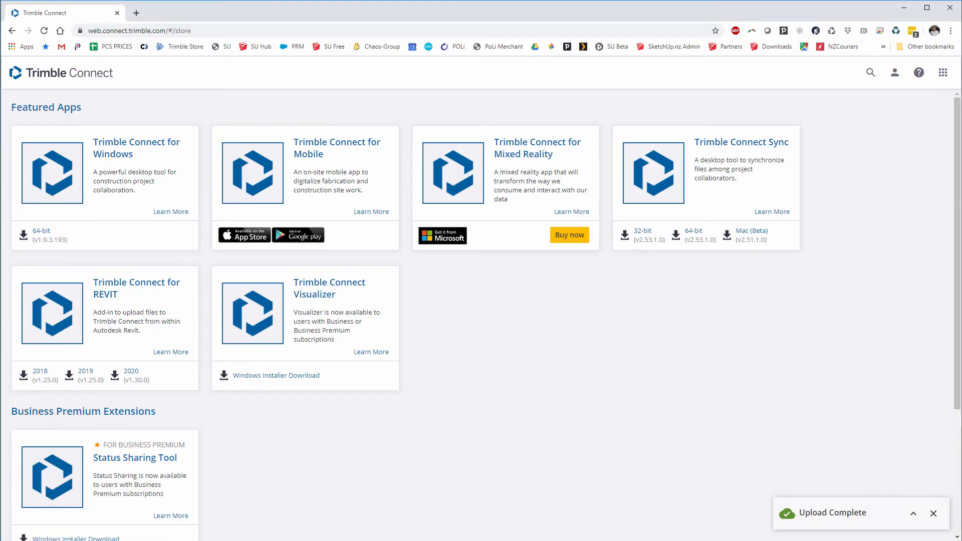
- Go back to the web Webinar project and select SketchUp Logo.skp in SketchUp Files to show its details
left_click(12, 30)
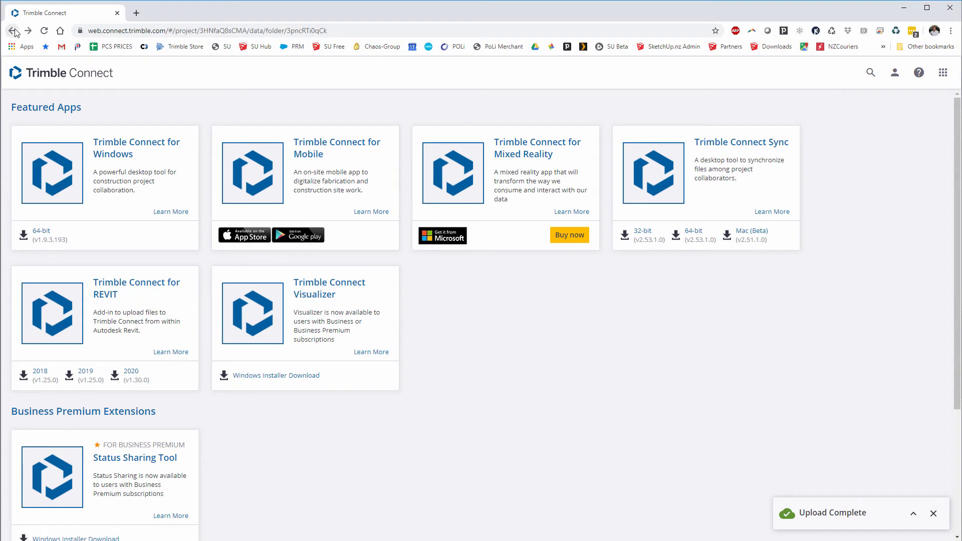
left_click(167, 30)
left_click(337, 82)
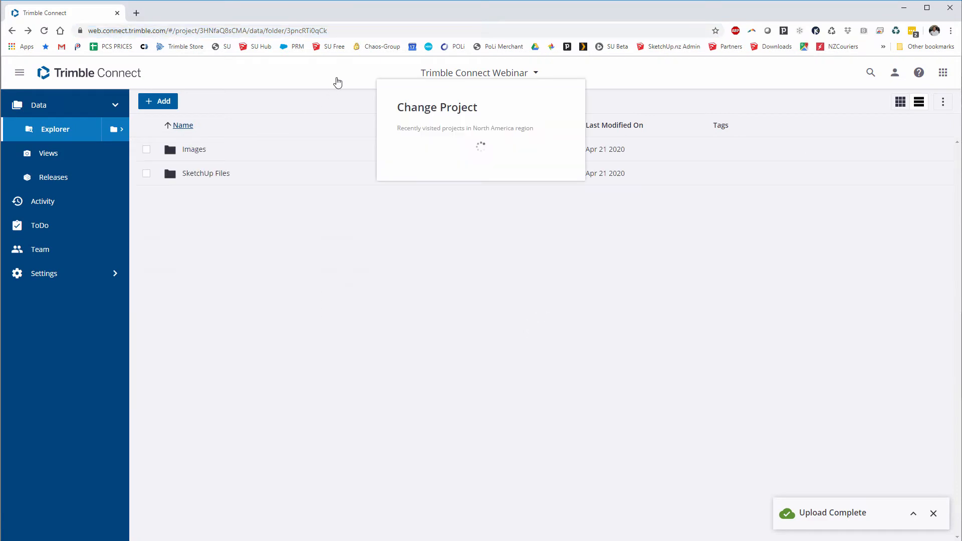
left_click(360, 337)
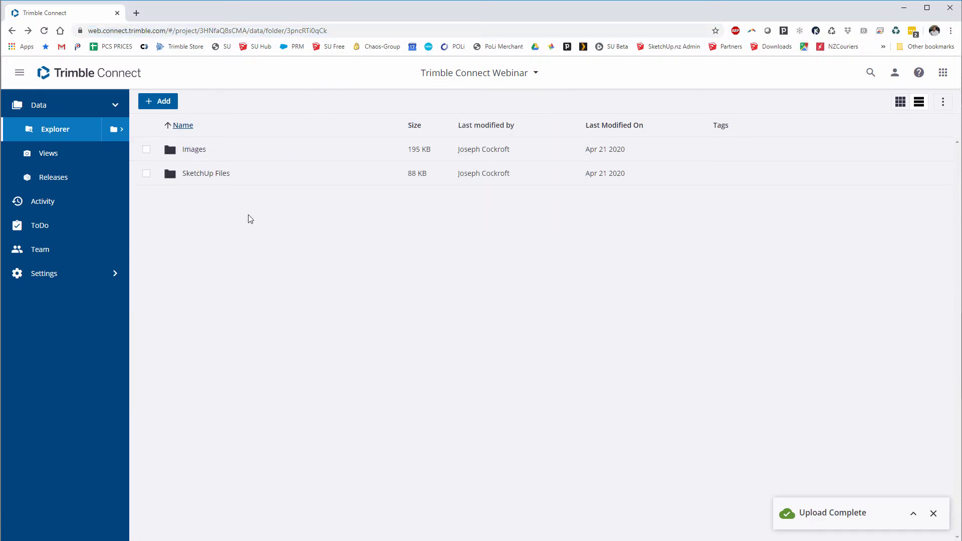
left_click(206, 174)
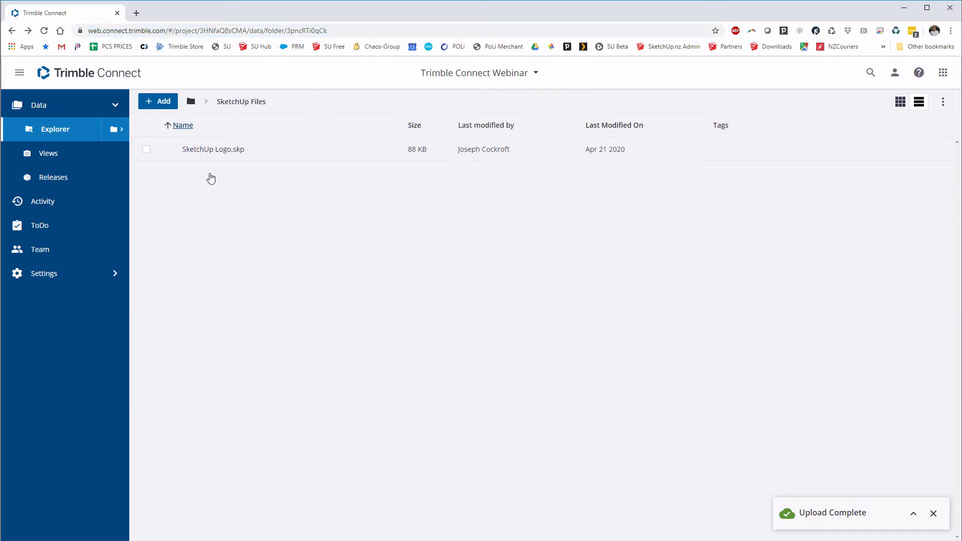
left_click(146, 149)
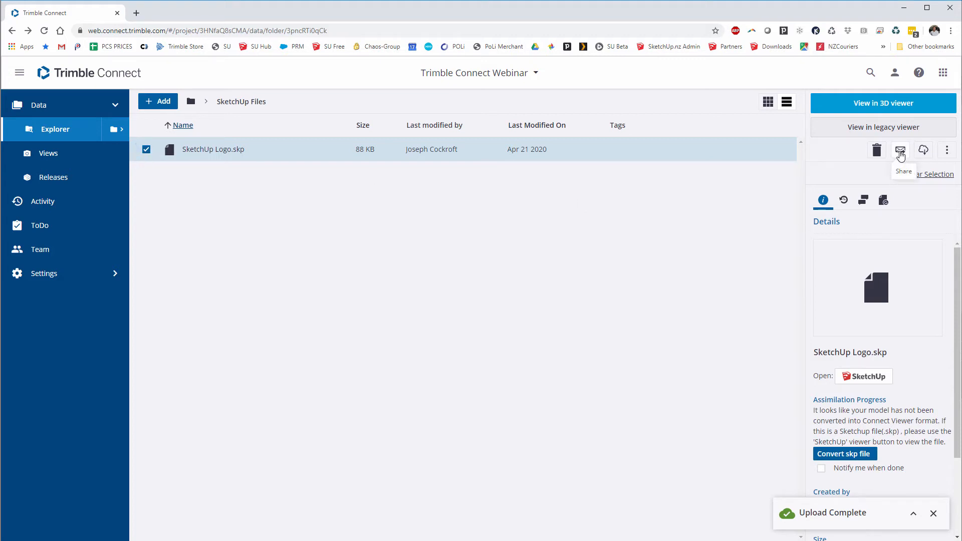
- Share SketchUp Logo.skp with 'Any users with the link', leaving the expiry date empty
left_click(900, 155)
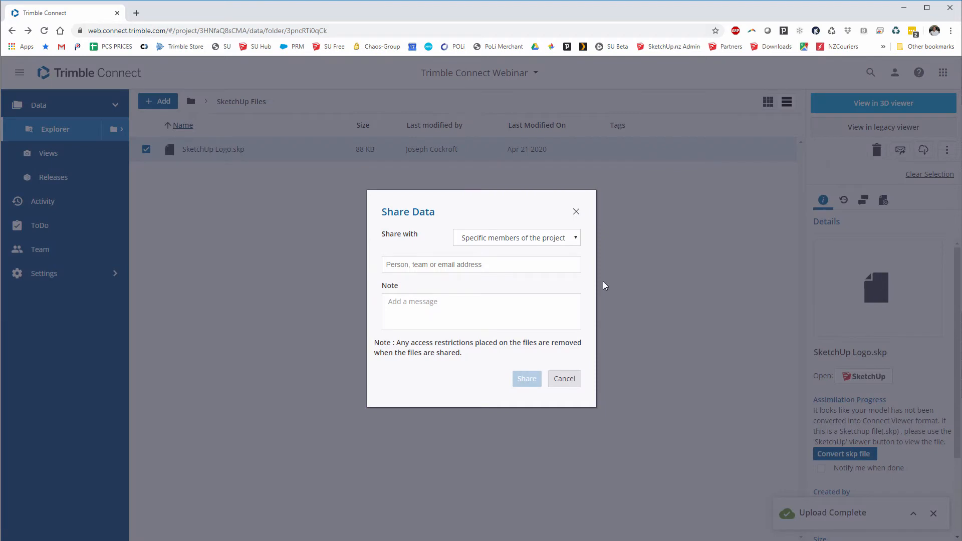
left_click(575, 241)
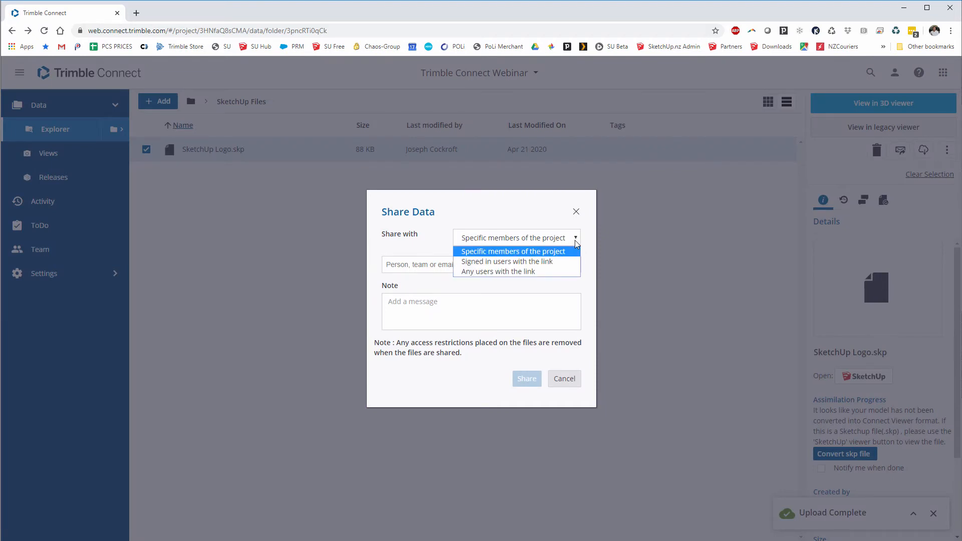
left_click(575, 240)
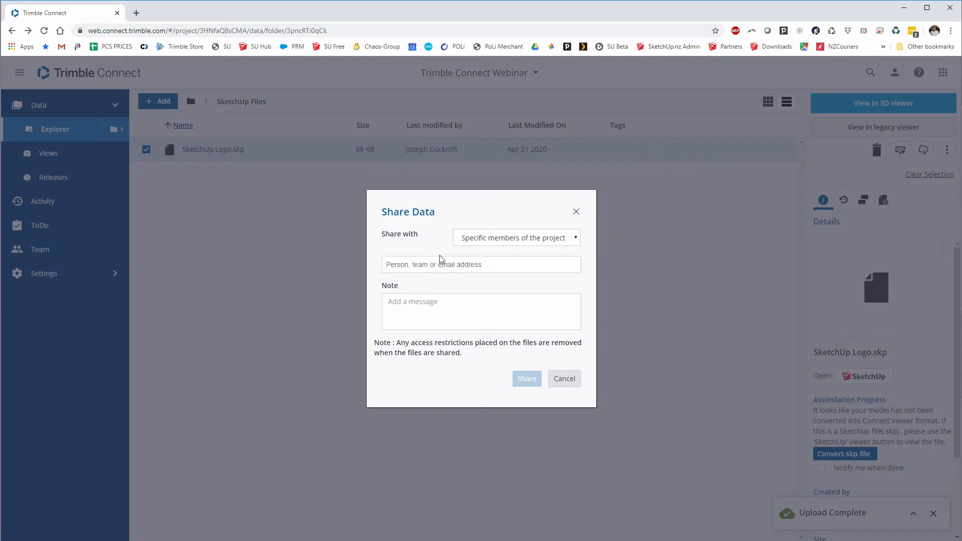
left_click(535, 237)
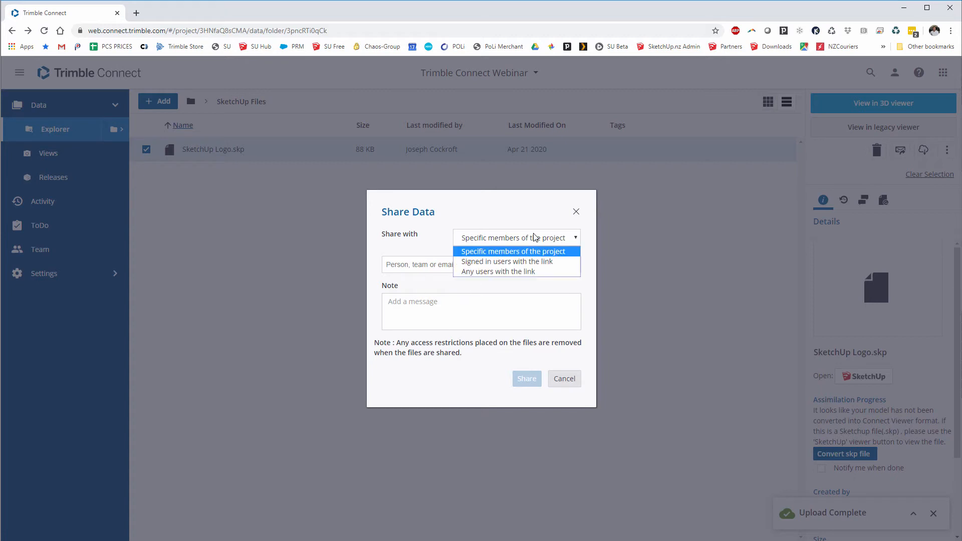
left_click(479, 272)
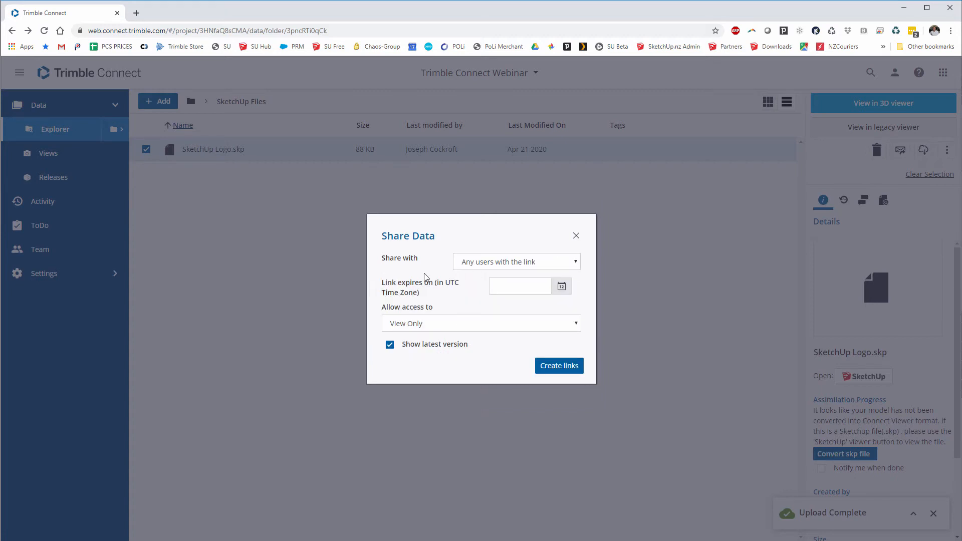
left_click(561, 286)
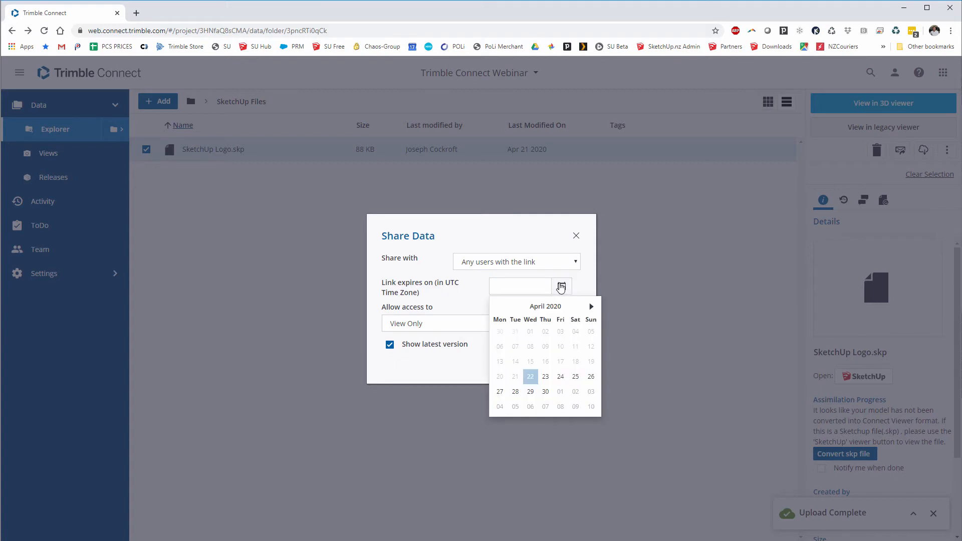
left_click(441, 289)
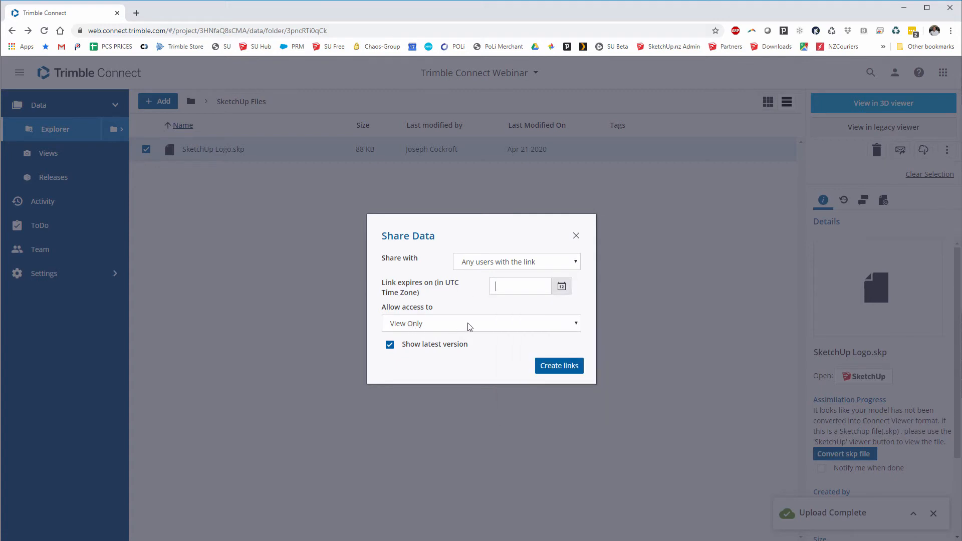
- Create the View Only share link and copy its URL
left_click(553, 368)
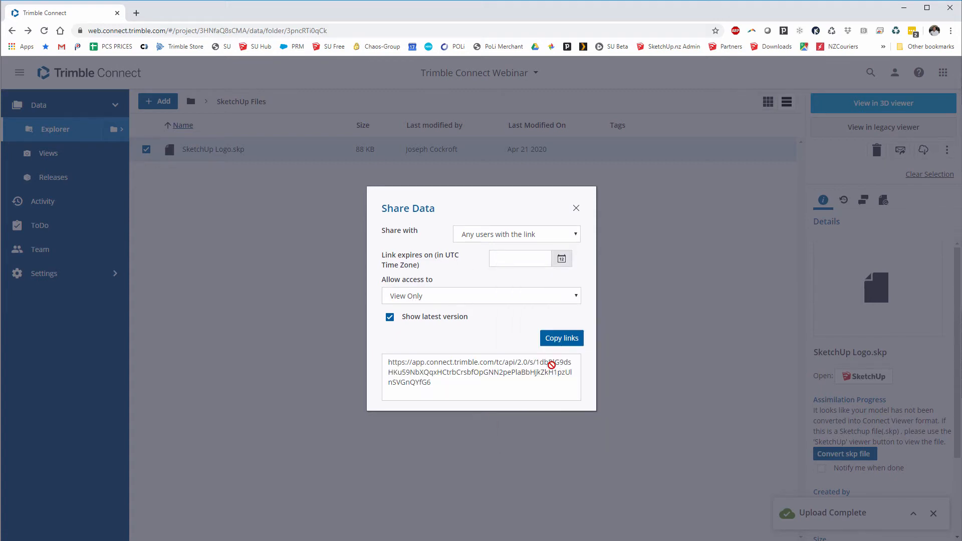
left_click_drag(448, 388, 387, 358)
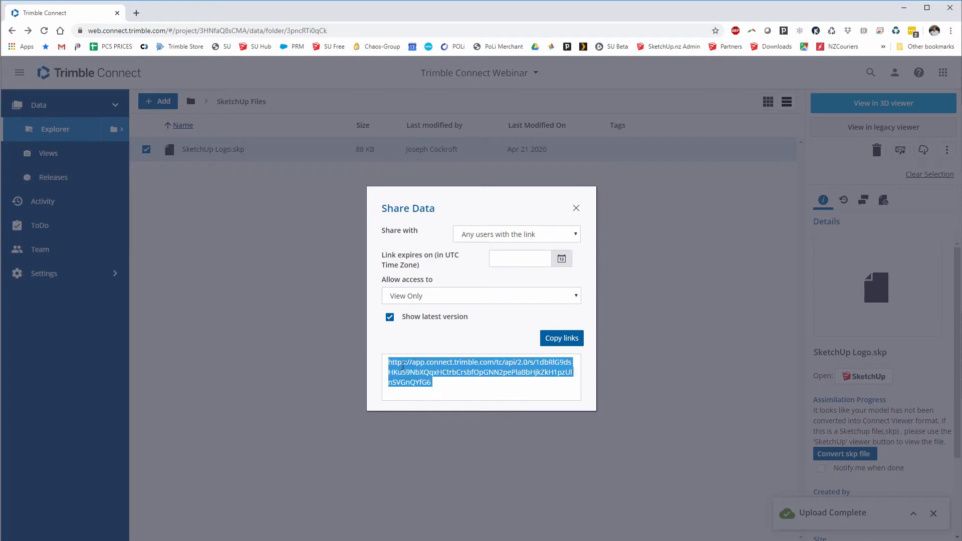
right_click(404, 367)
left_click(425, 376)
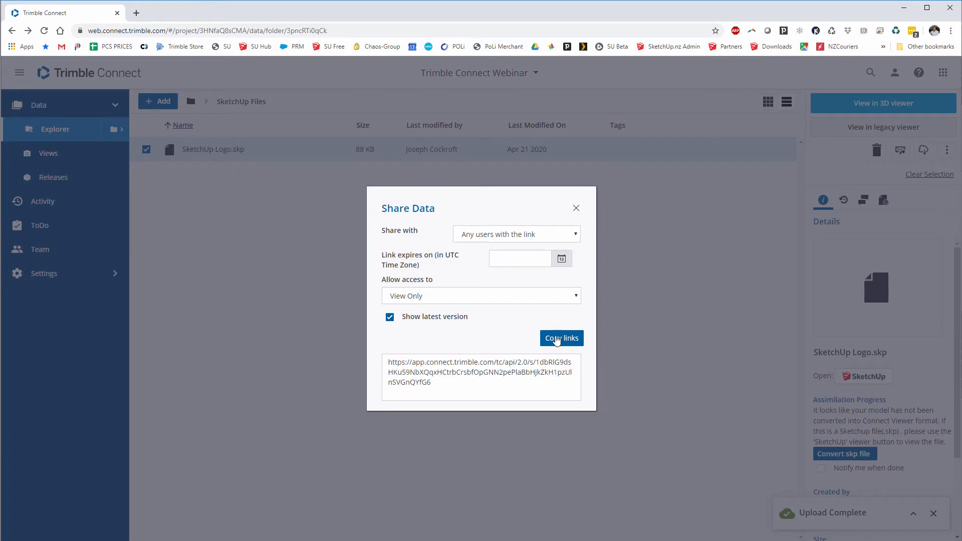
left_click(569, 339)
left_click(135, 14)
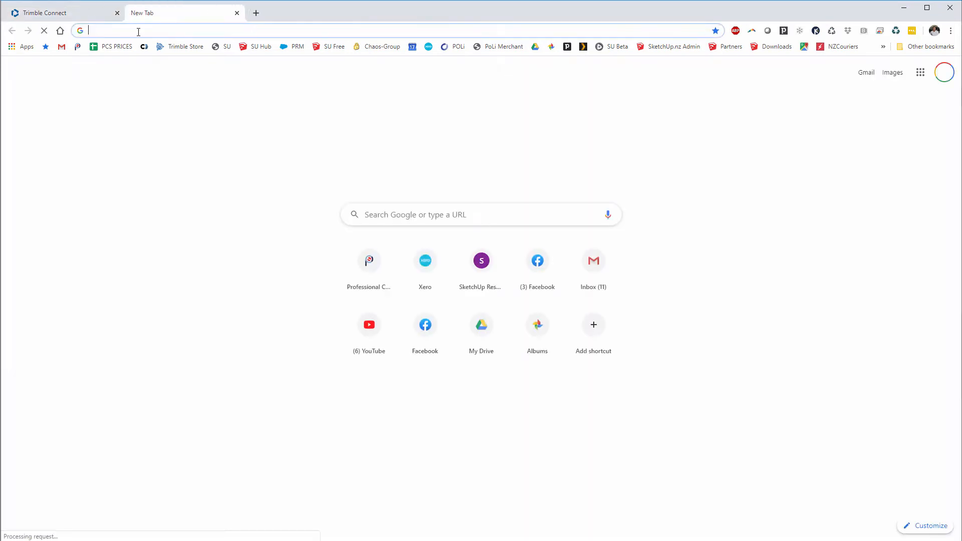
key("ctrl+v")
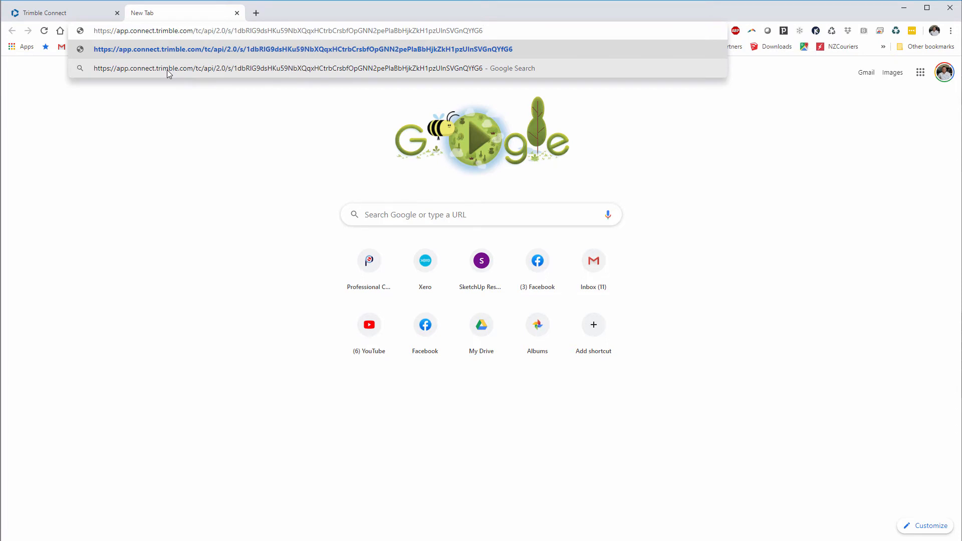
key("Return")
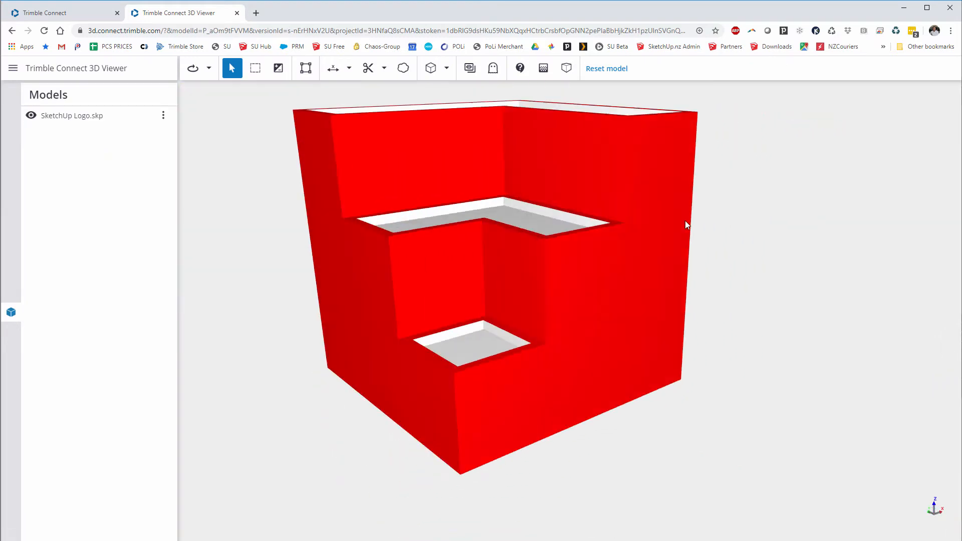
mouse_move(686, 225)
left_mouse_down()
mouse_move(537, 180)
mouse_move(571, 180)
mouse_move(558, 196)
mouse_move(542, 187)
left_mouse_up()
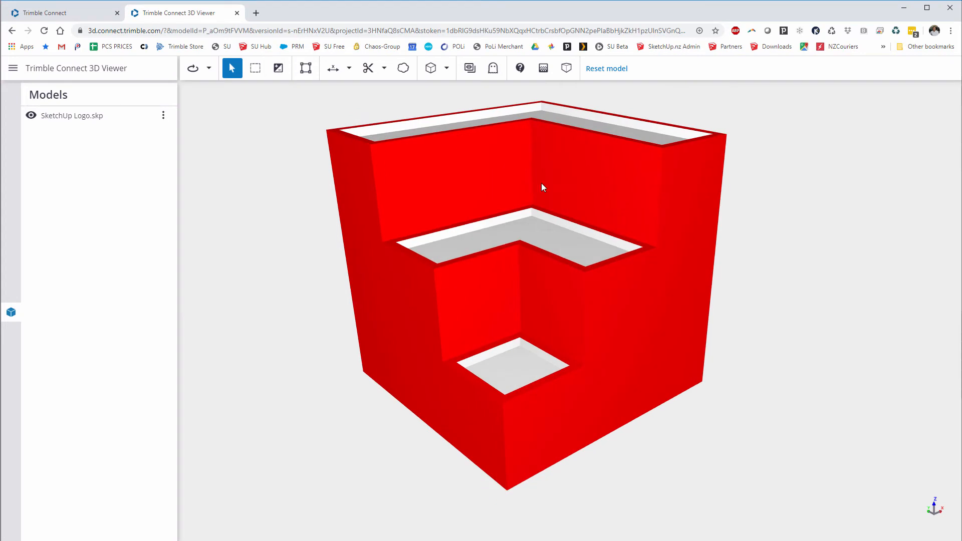
left_click(237, 12)
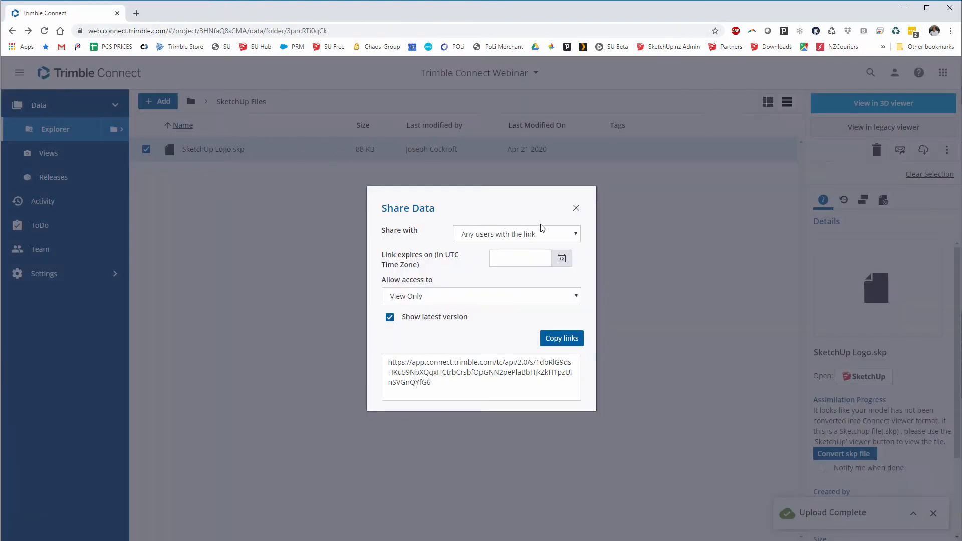
- Close the Share Data dialog and reopen the Trimble Connect Webinar project from the Projects list
left_click(576, 208)
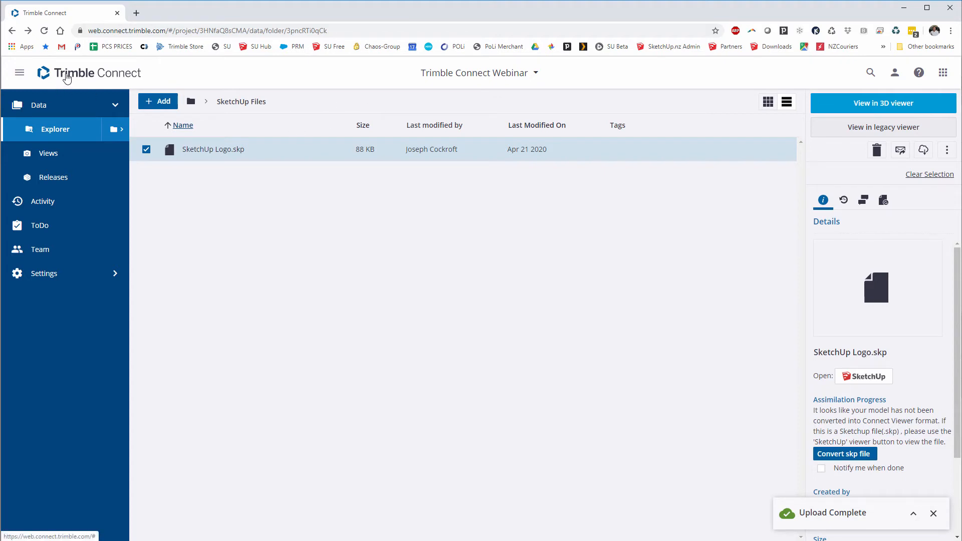
left_click(67, 79)
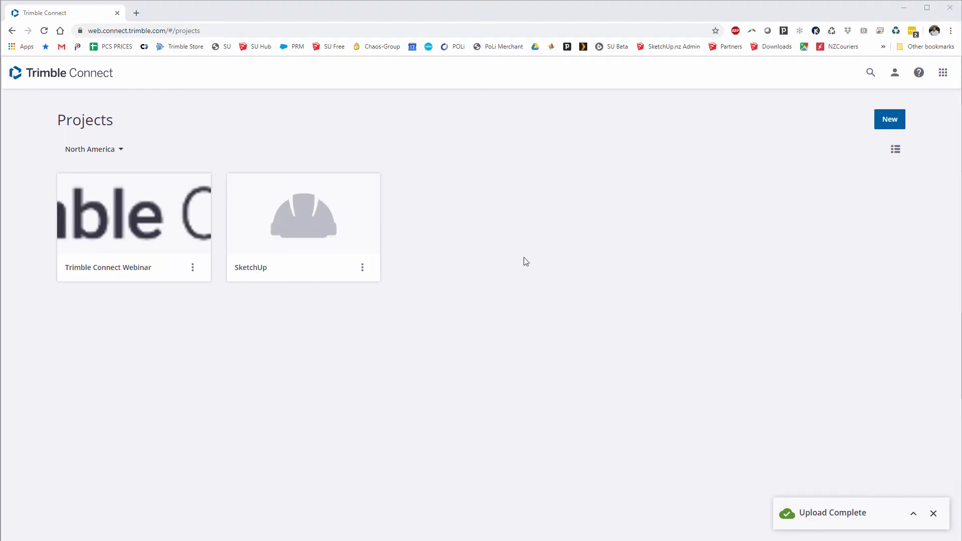
left_click(123, 272)
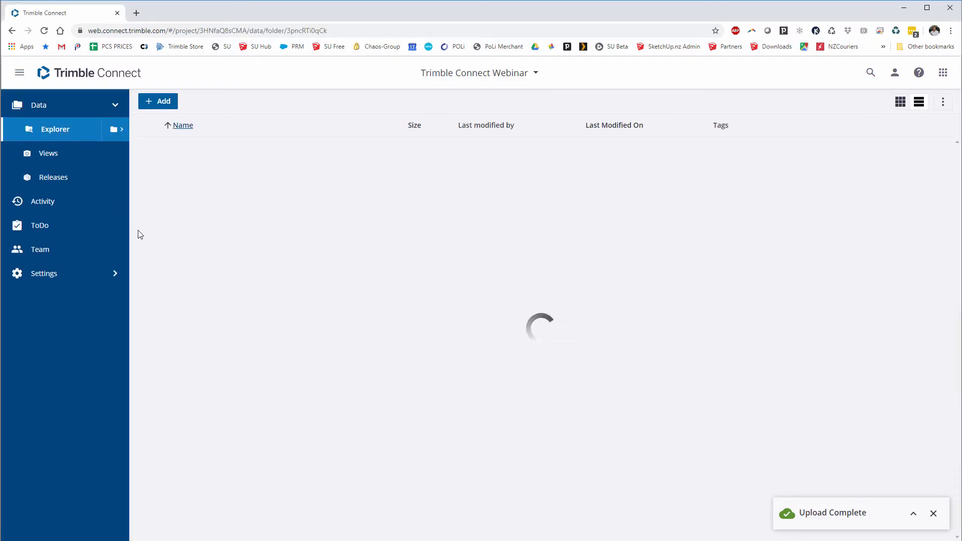
- On the project's Team page, add a new group named 'Trimble Connect Webinar Team'
left_click(44, 255)
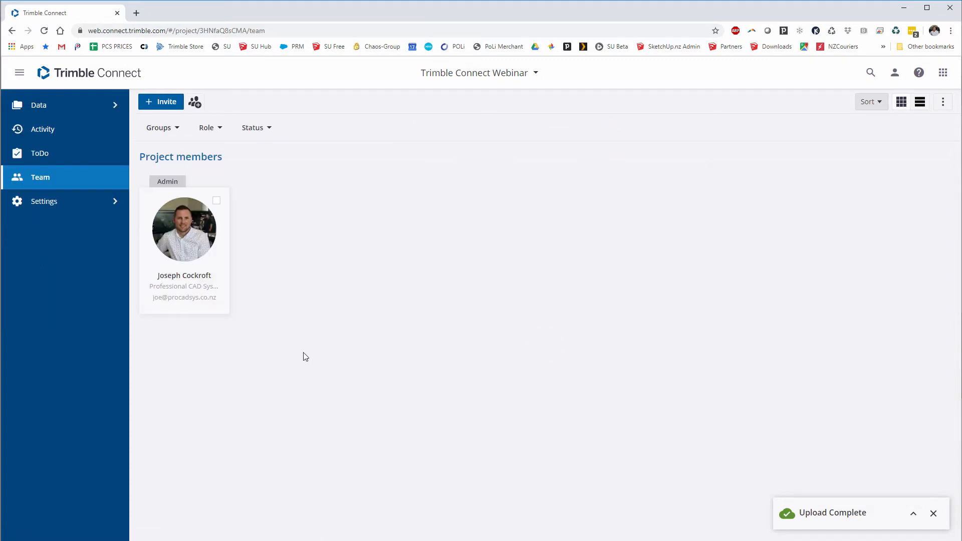
left_click(195, 104)
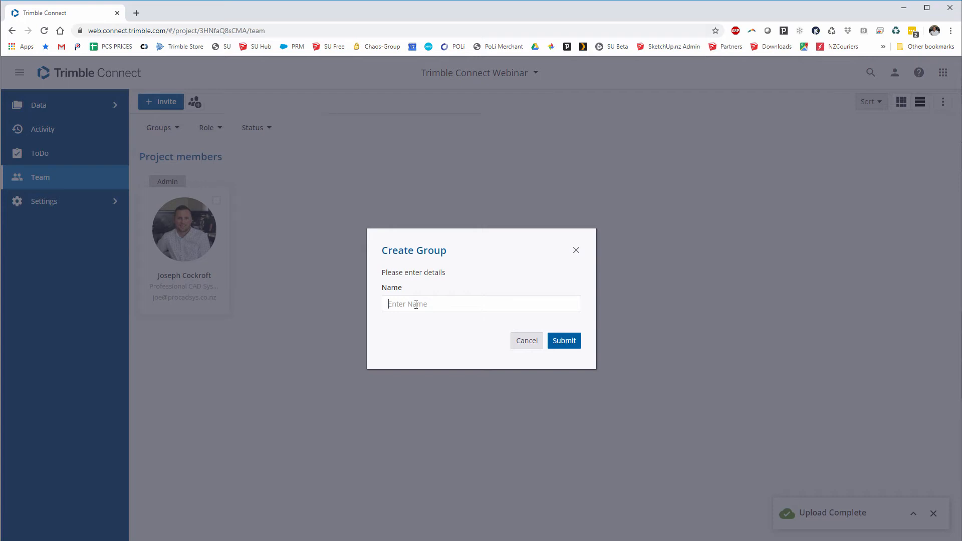
type("Trimble Connect Webinar Team")
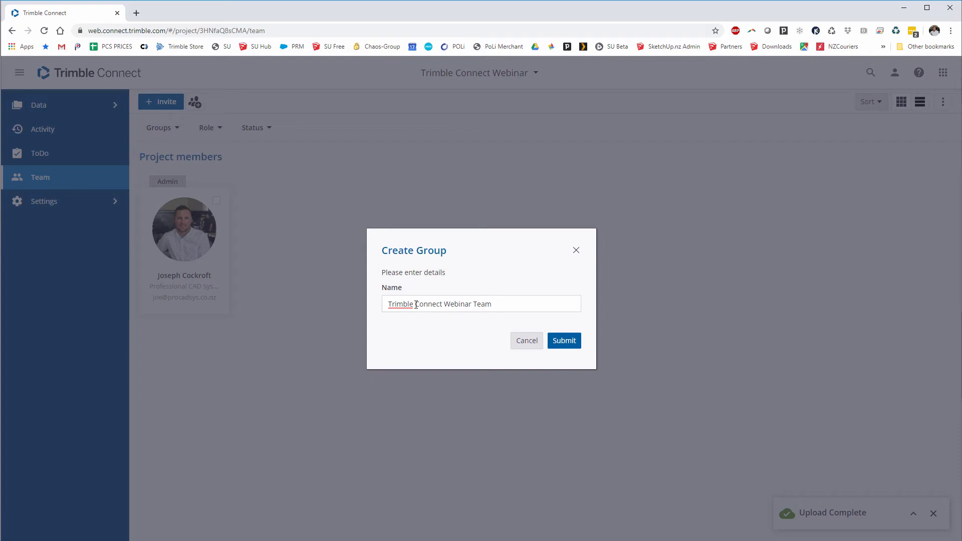
left_click(561, 341)
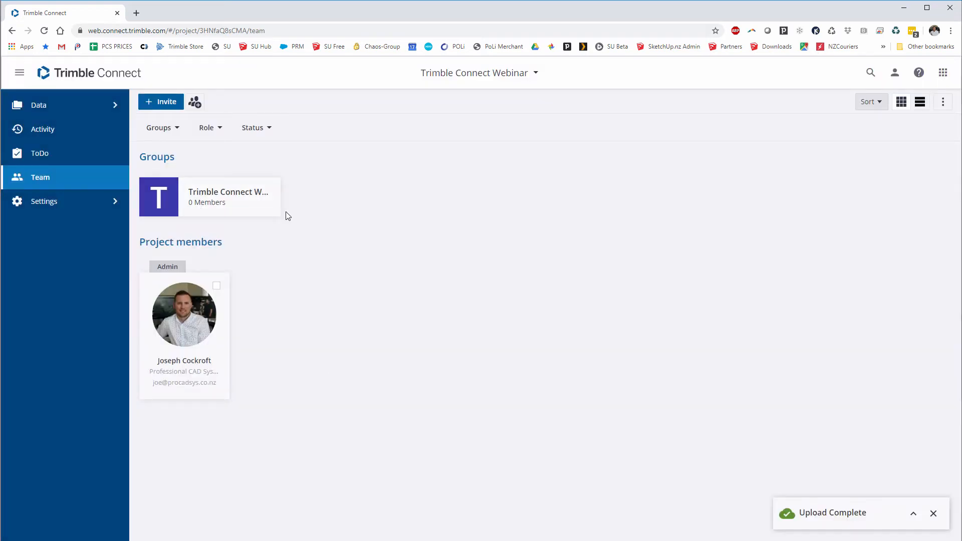
- Start a project invitation and enter the invitee's e-mail address
left_click(180, 104)
left_click(411, 268)
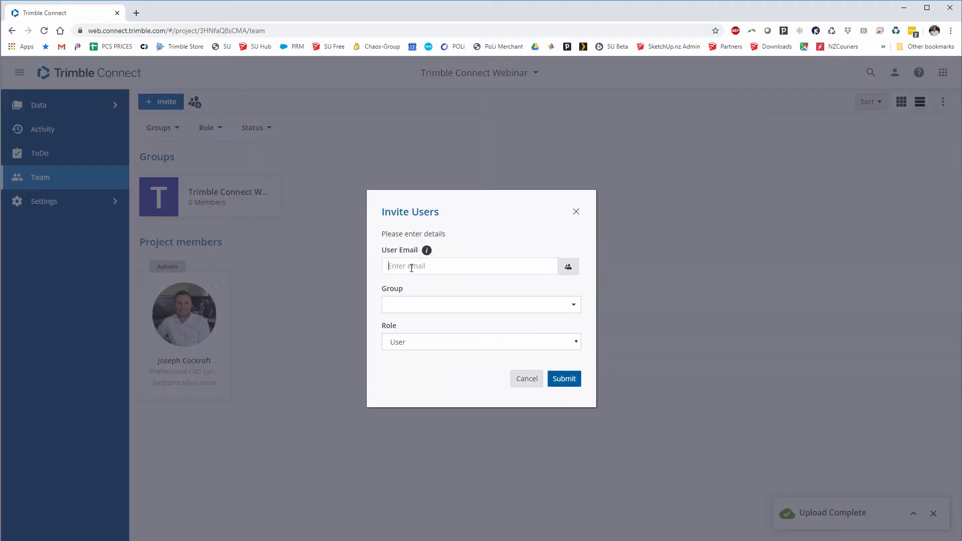
type("matt")
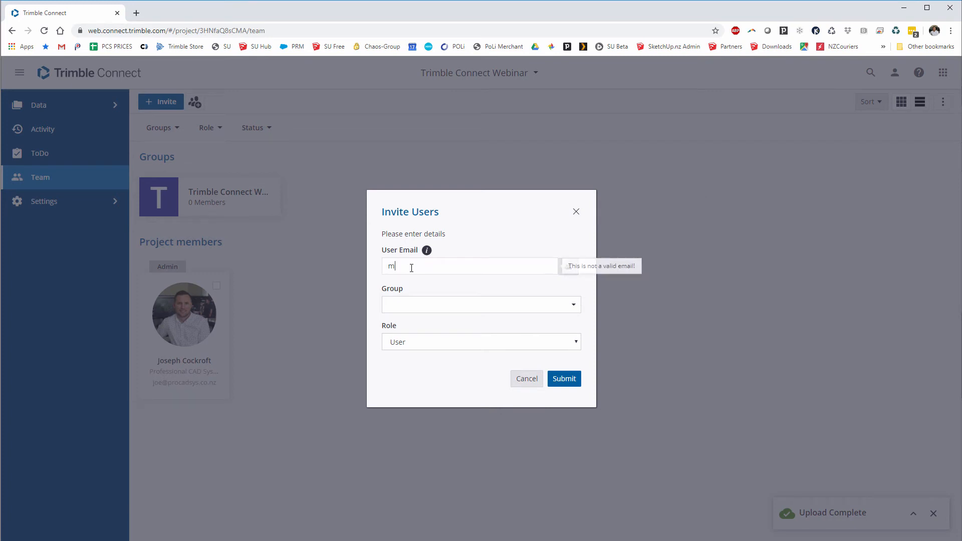
key("BackSpace")
key("BackSpace")
key("BackSpace")
key("BackSpace")
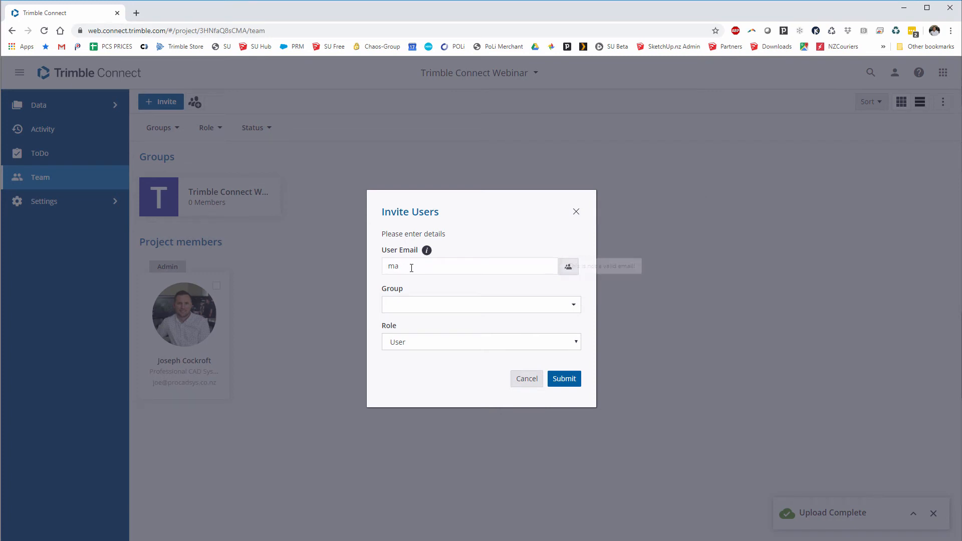
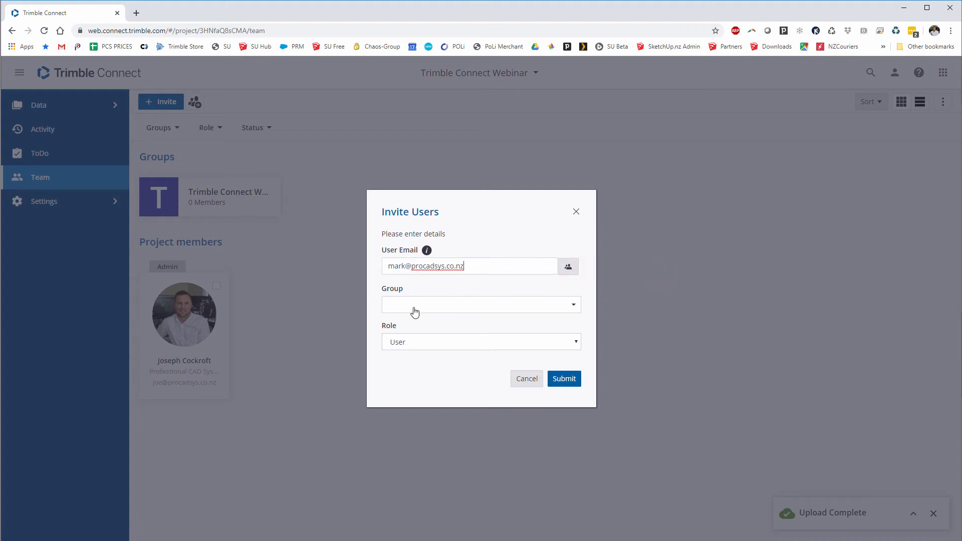
- Put the invitee in Trimble Connect Webinar Team with the User role and send the invitation
left_click(414, 312)
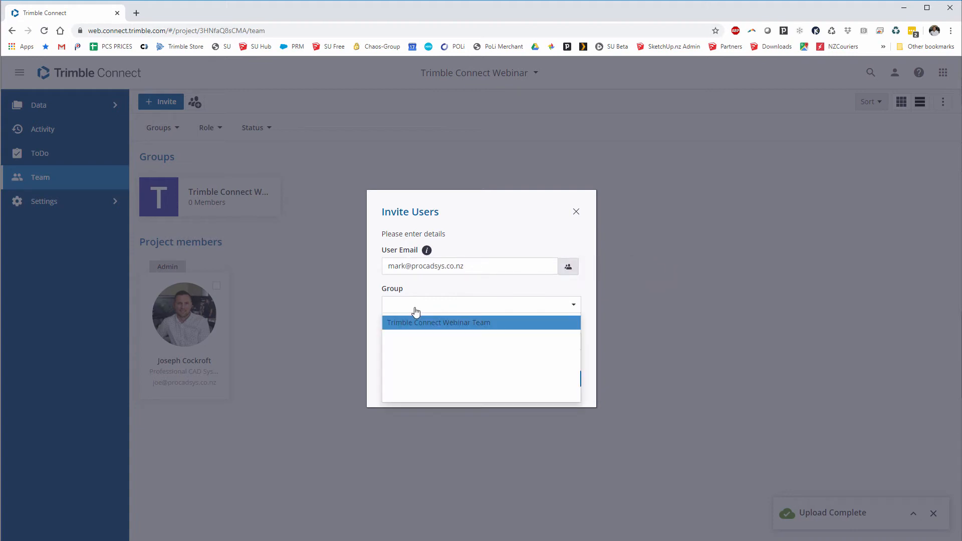
left_click(433, 325)
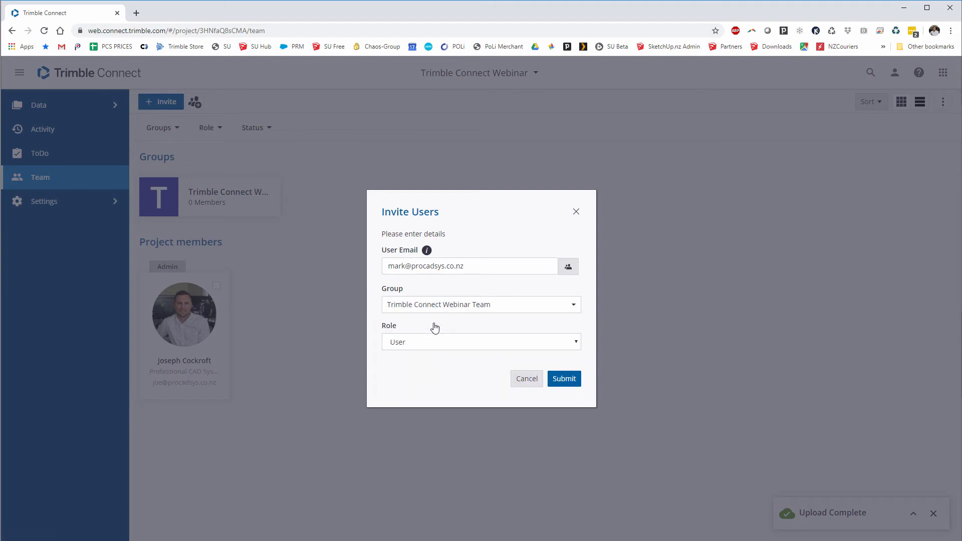
left_click(433, 342)
left_click(433, 344)
left_click(411, 342)
left_click(411, 342)
left_click(565, 382)
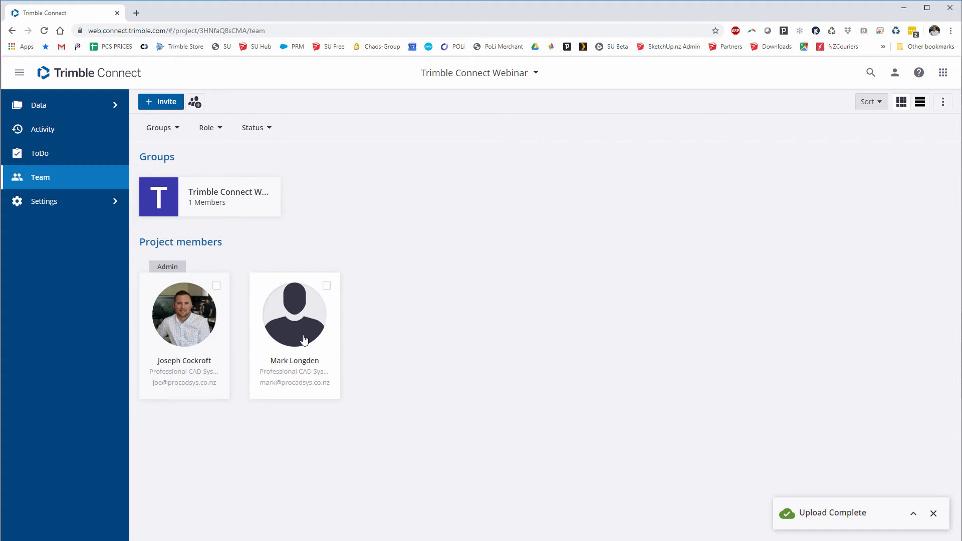
- Select the SketchUp Files folder in Explorer and open its Folder Permissions
left_click(45, 109)
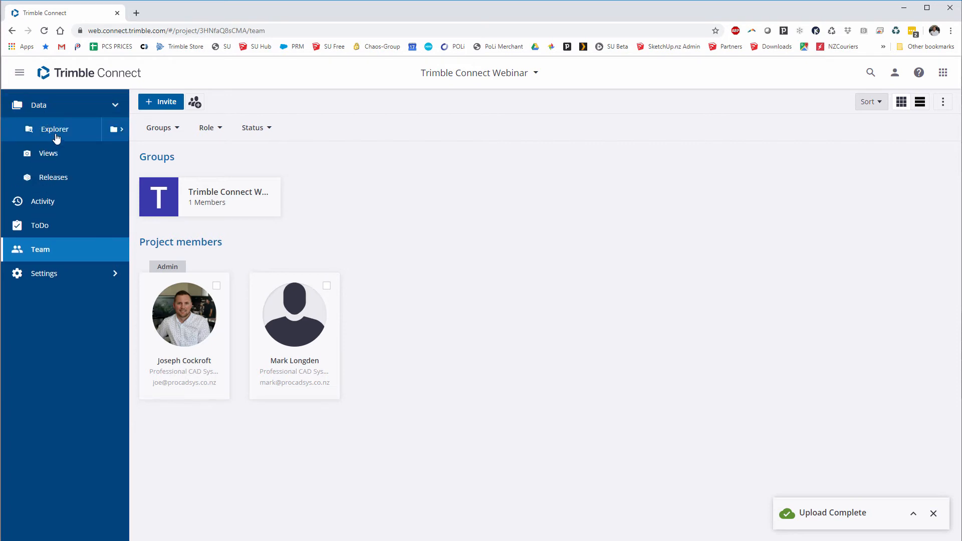
left_click(56, 137)
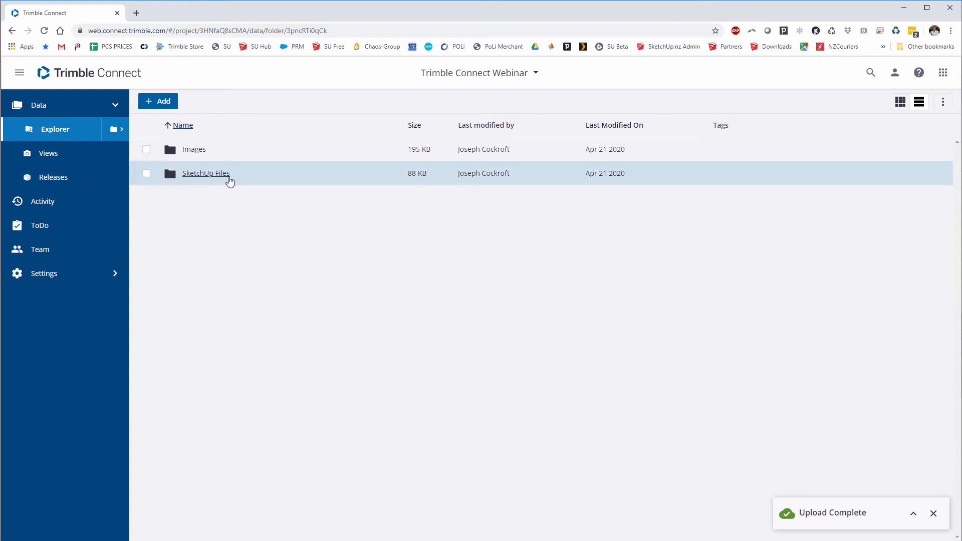
left_click(145, 173)
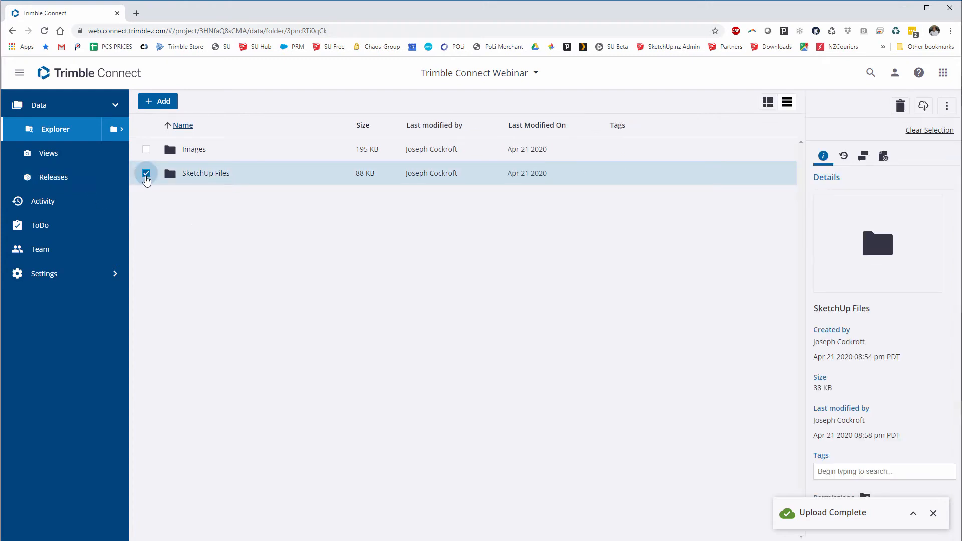
left_click(933, 514)
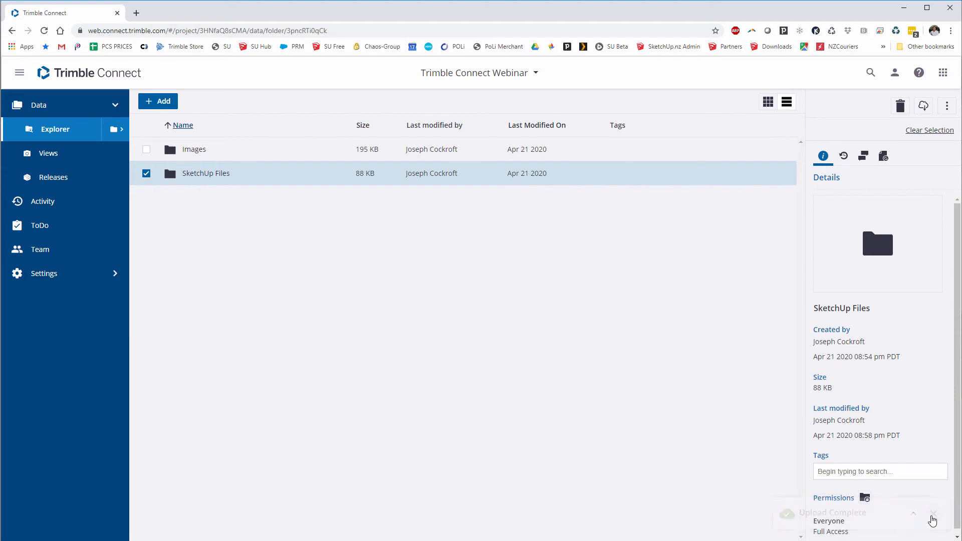
left_click(845, 500)
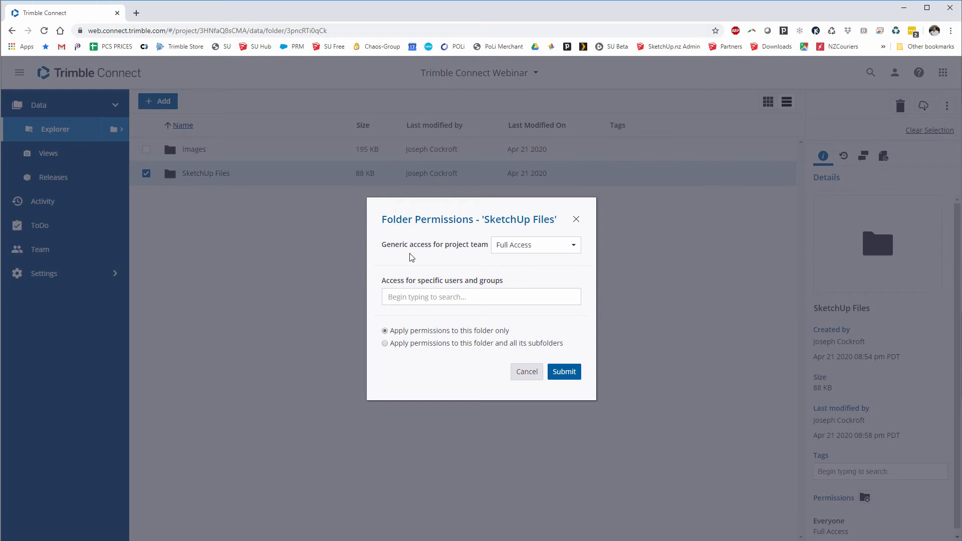
- Give SketchUp Files Read Only Access for the project team and the Trimble Connect Webinar Team group
left_click(560, 253)
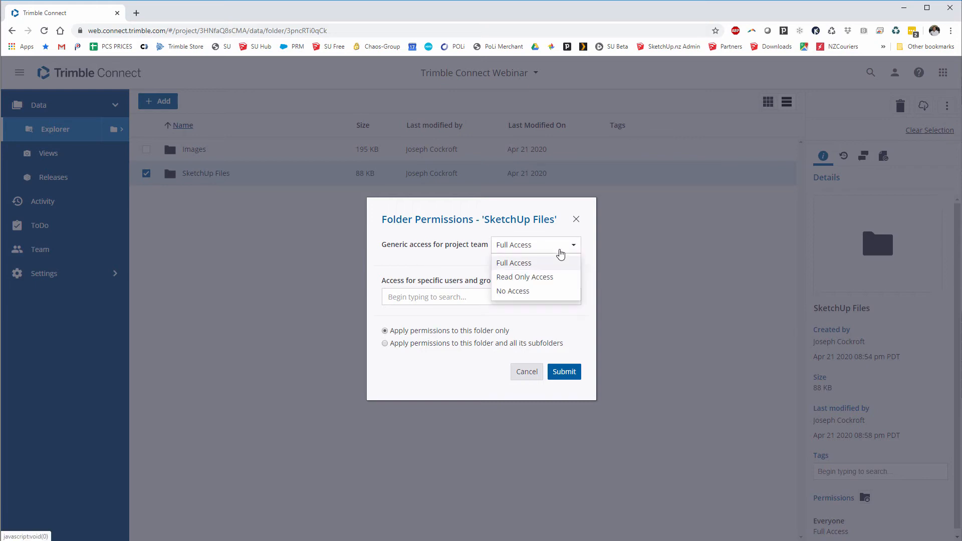
left_click(542, 278)
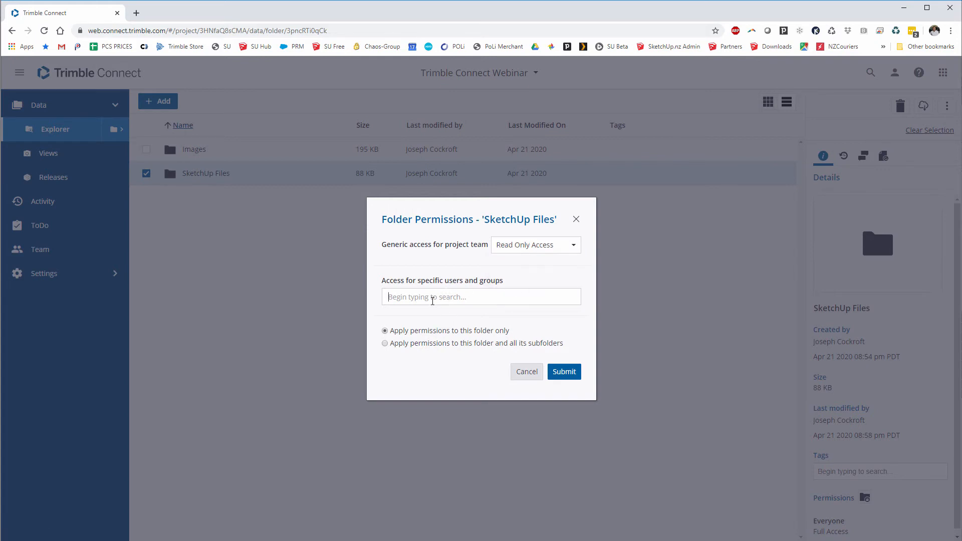
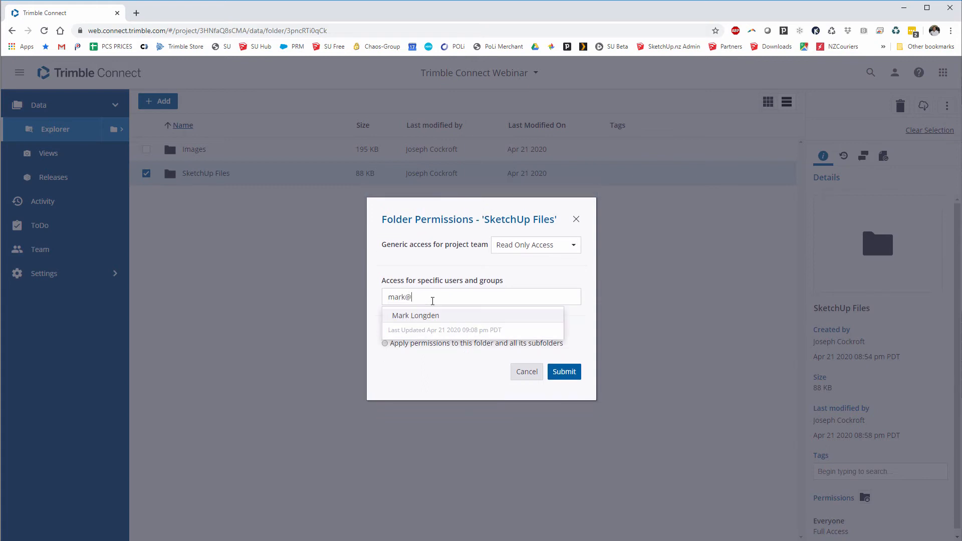
left_click_drag(421, 301, 376, 301)
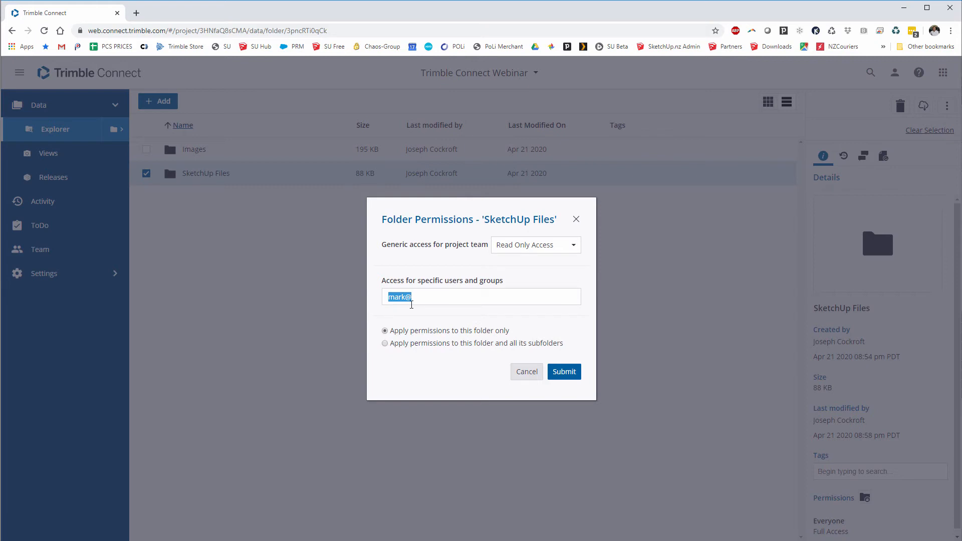
type("trimble connect")
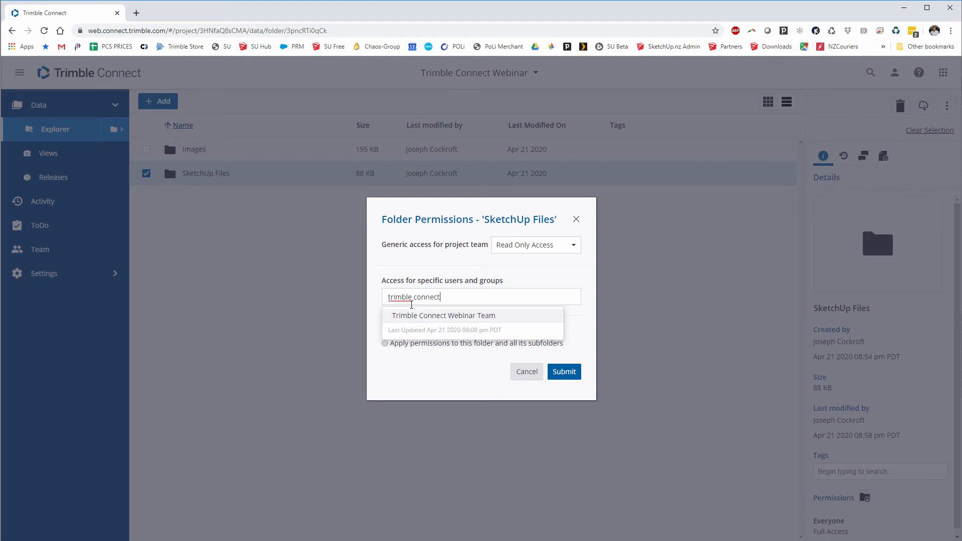
left_click(420, 315)
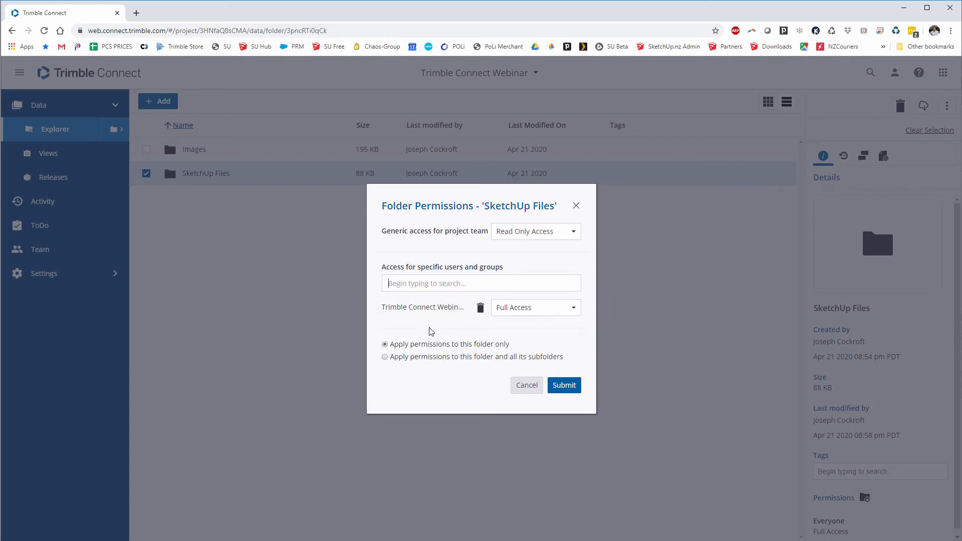
left_click(532, 313)
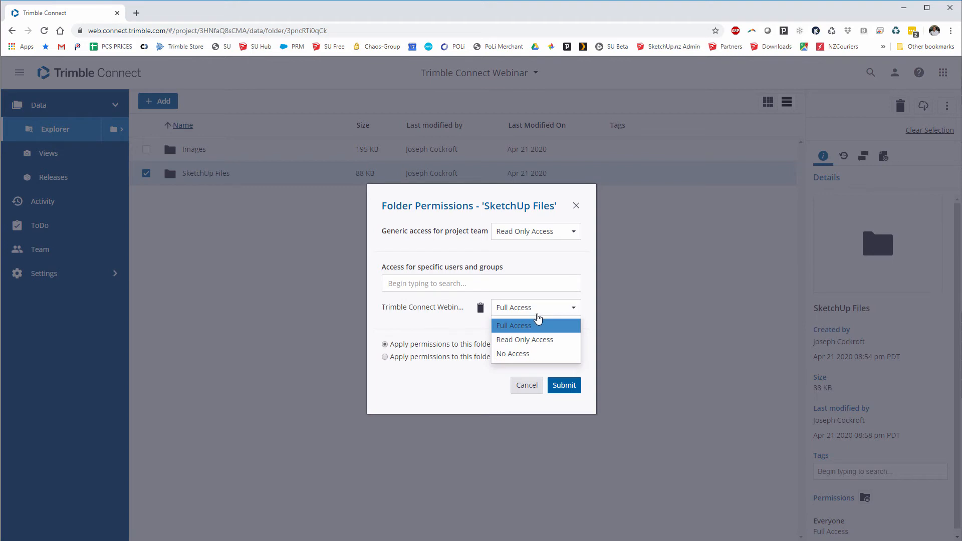
left_click(522, 341)
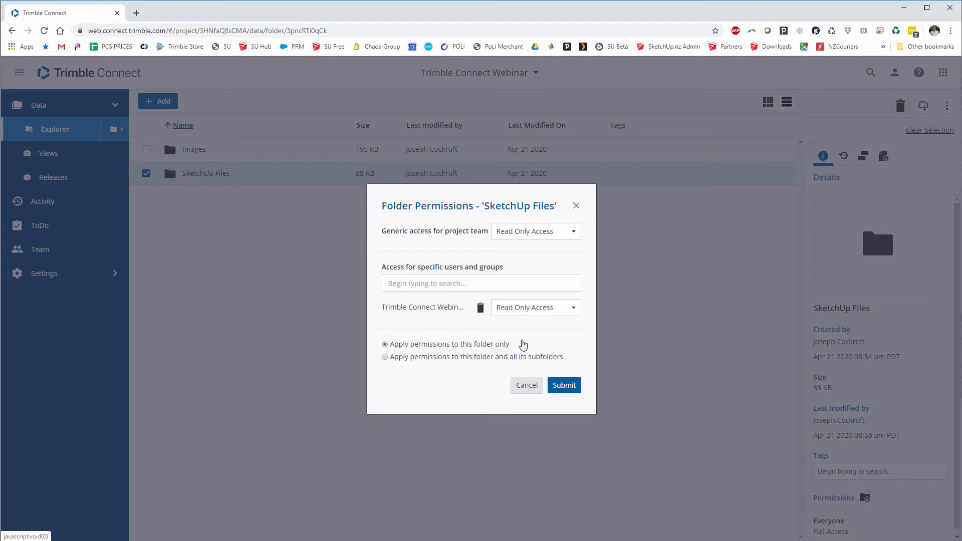
left_click(559, 387)
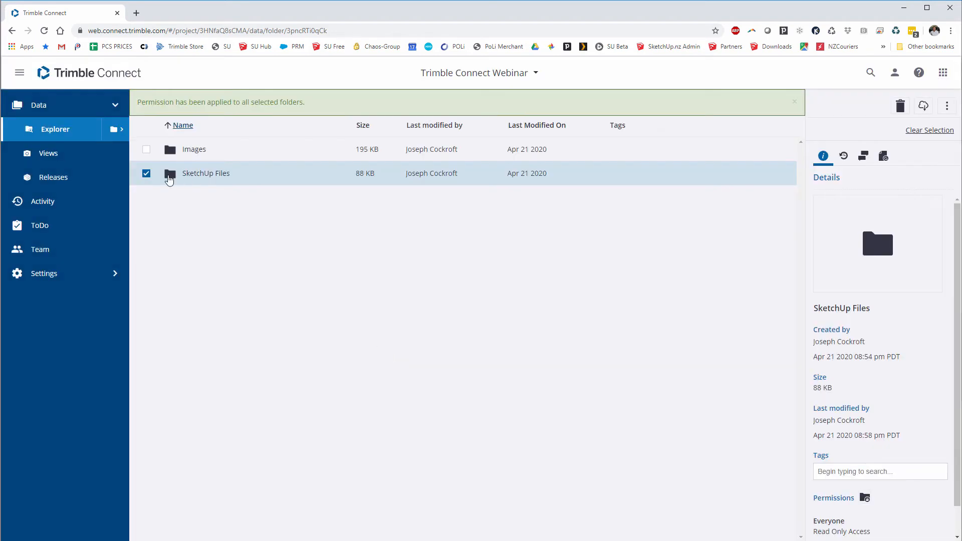
left_click(145, 175)
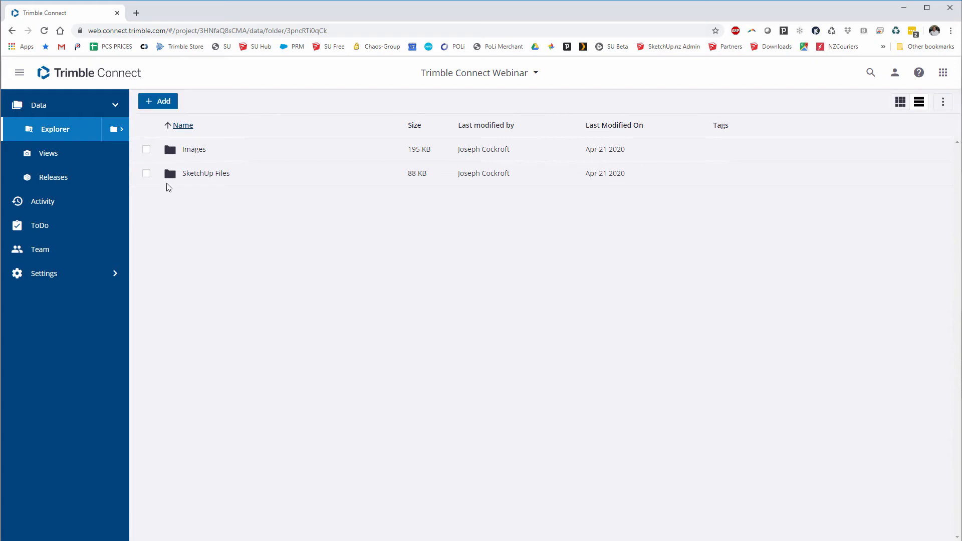
- Return to the Projects list and reopen the Trimble Connect Webinar project in the desktop app
left_click(74, 79)
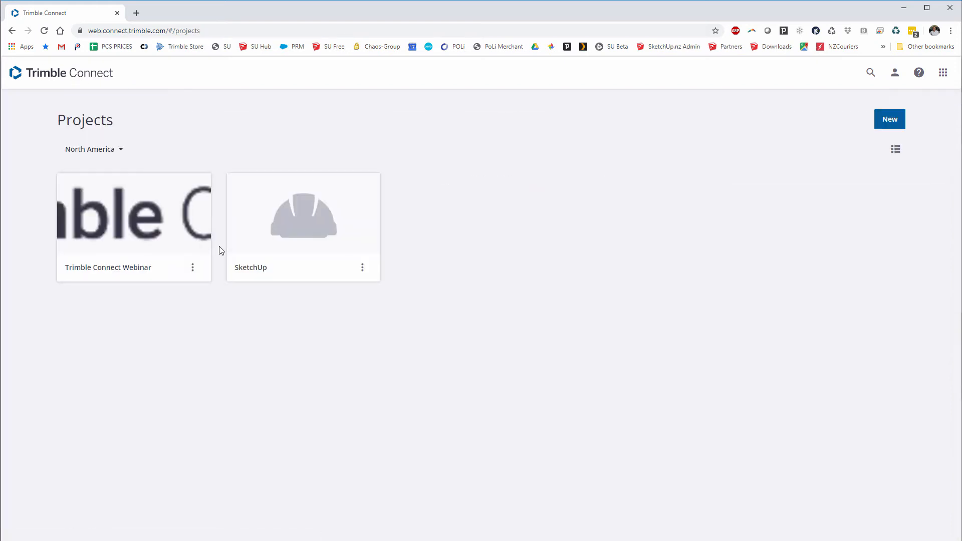
left_click(192, 268)
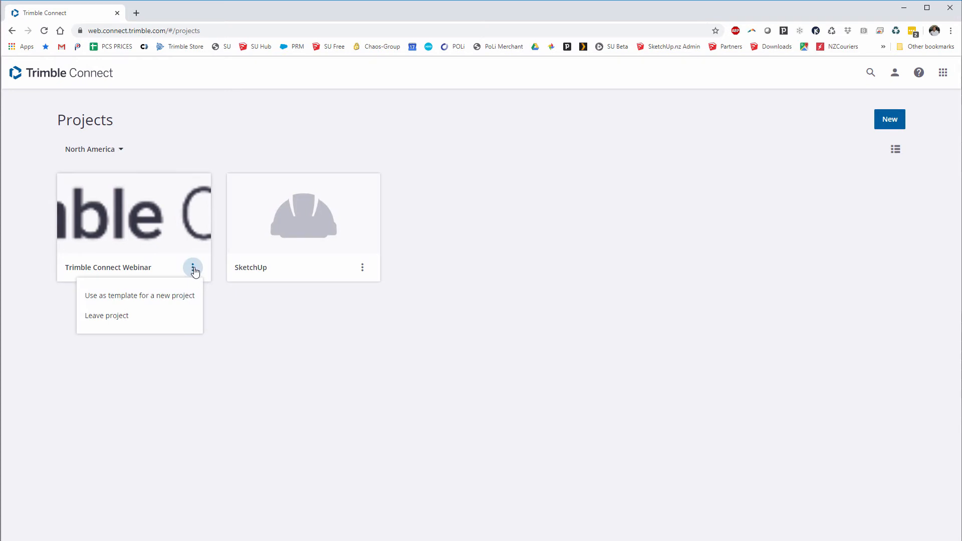
left_click(161, 228)
double_click(78, 267)
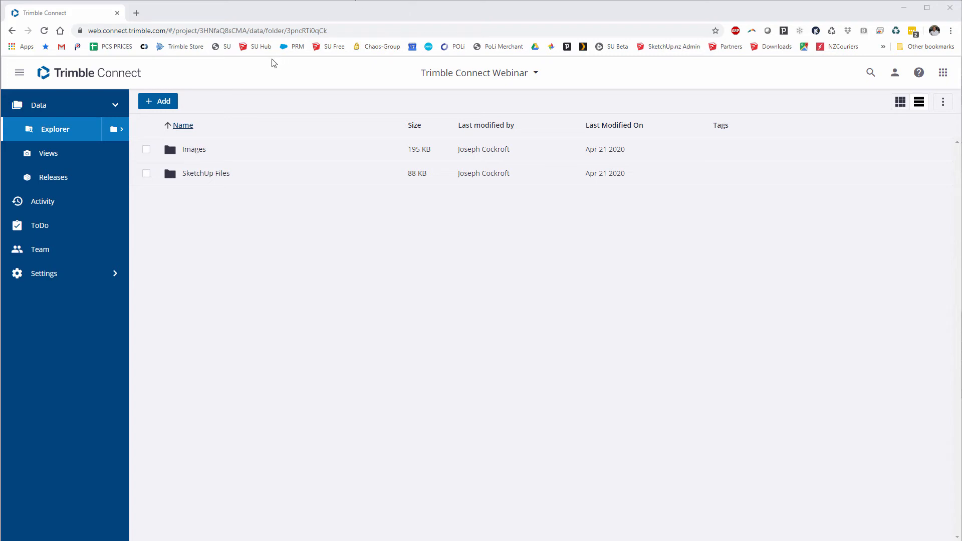
left_click(77, 77)
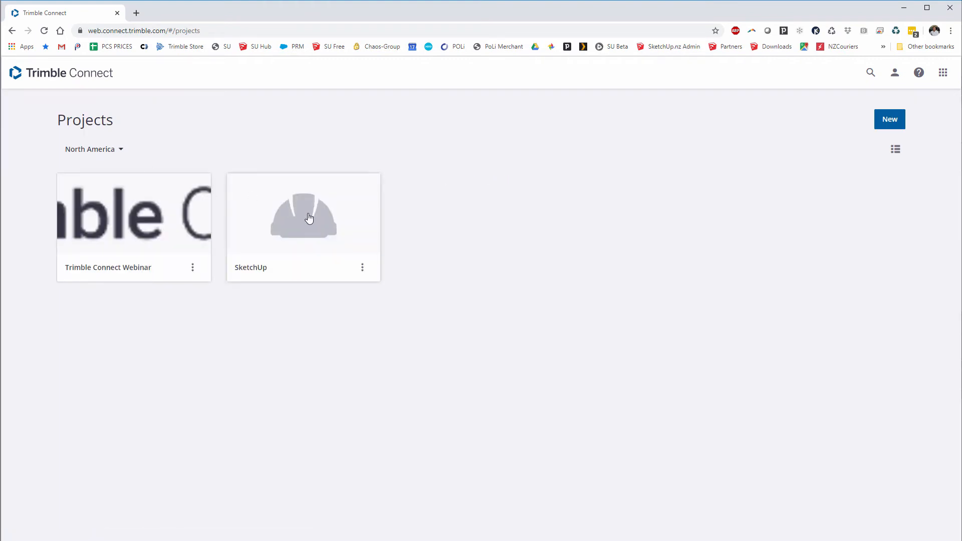
left_click(307, 216)
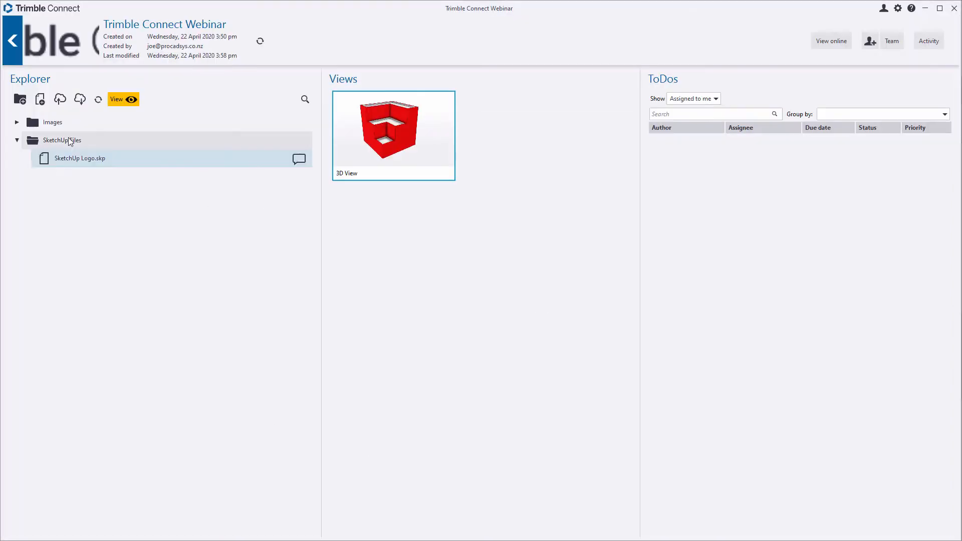
- Open SketchUp Pro Demo_TC Model.skp from SketchUp Demo > SketchUp Pro Demo > SKP in the 3D viewer
left_click(12, 53)
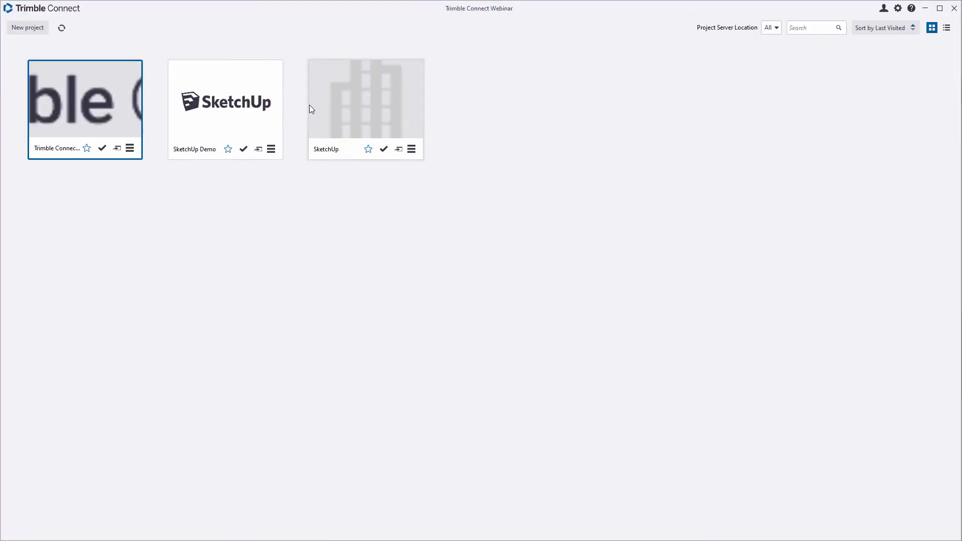
left_click(230, 102)
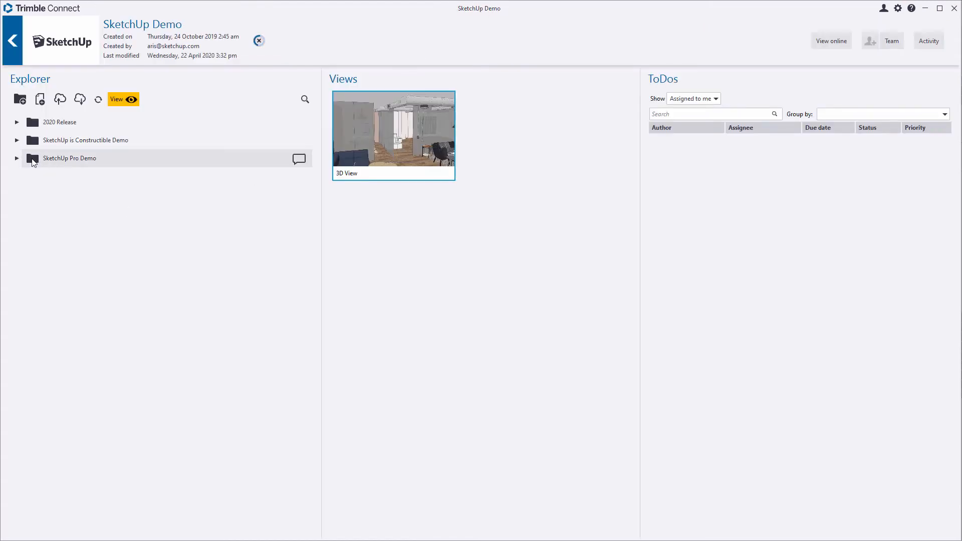
left_click(17, 158)
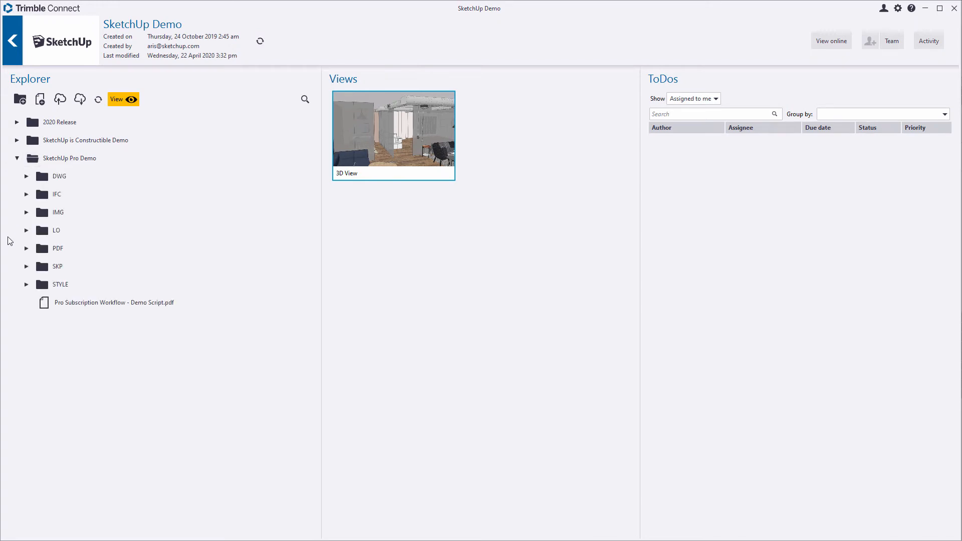
left_click(27, 266)
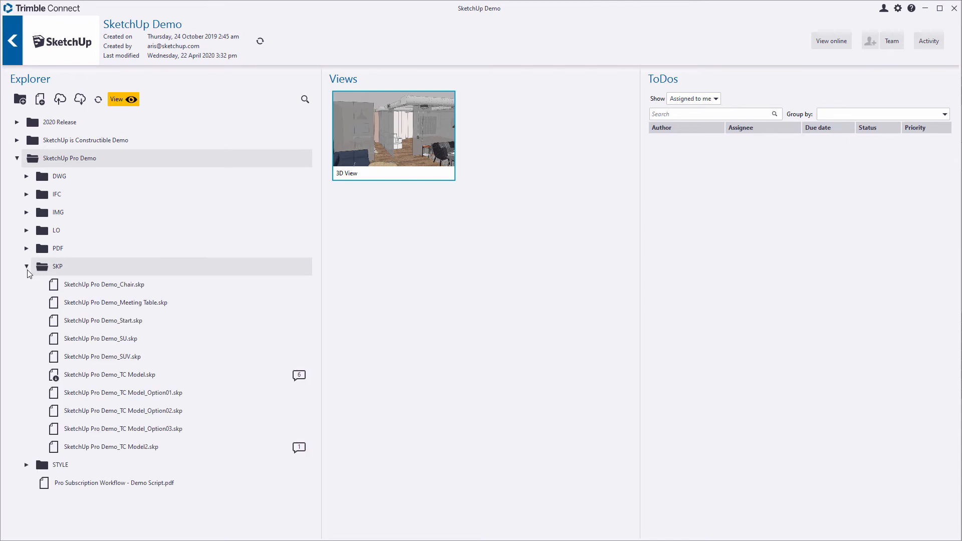
double_click(112, 376)
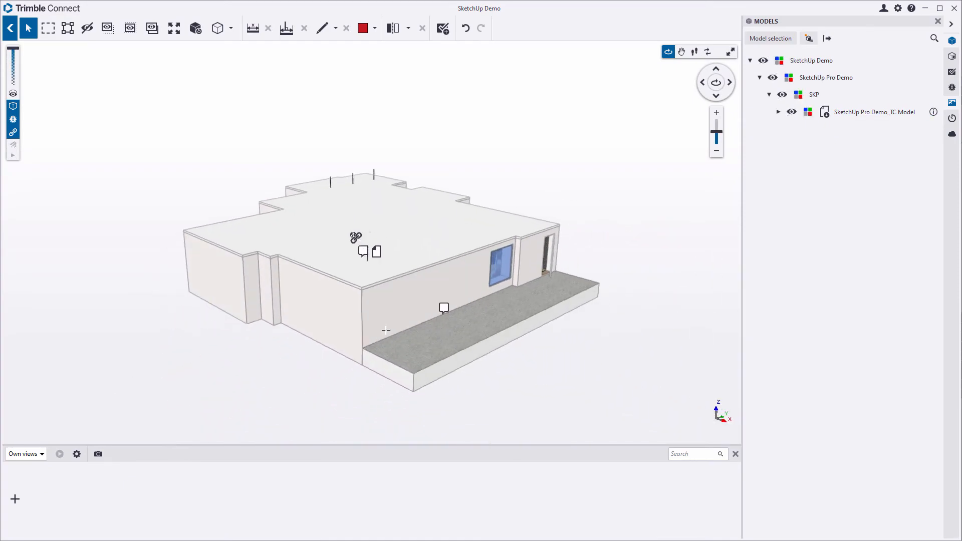
- Load SketchUp Pro Demo_HVAC.ifc from the model list into the TC Model scene
left_click_drag(526, 306, 354, 270)
scroll(403, 254, "up", 2)
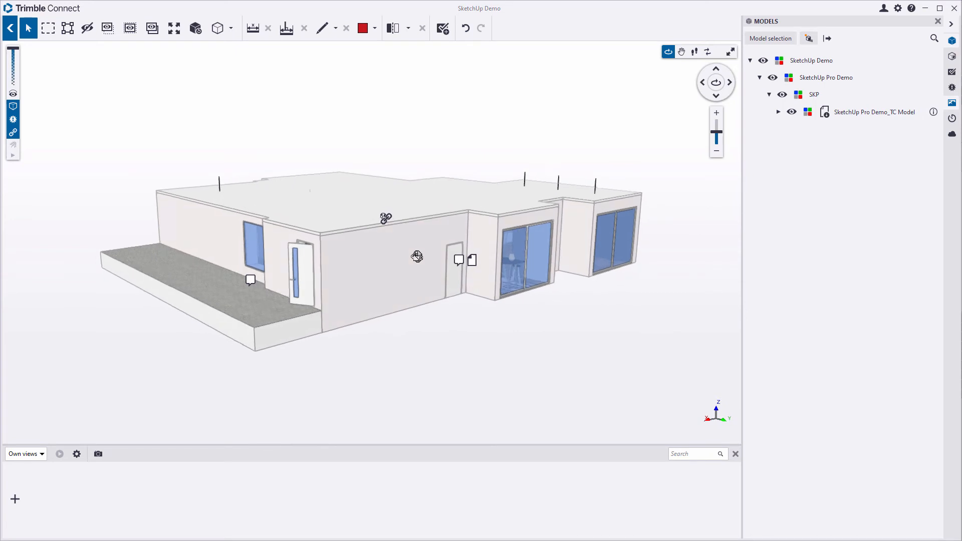
left_click_drag(416, 257, 393, 274)
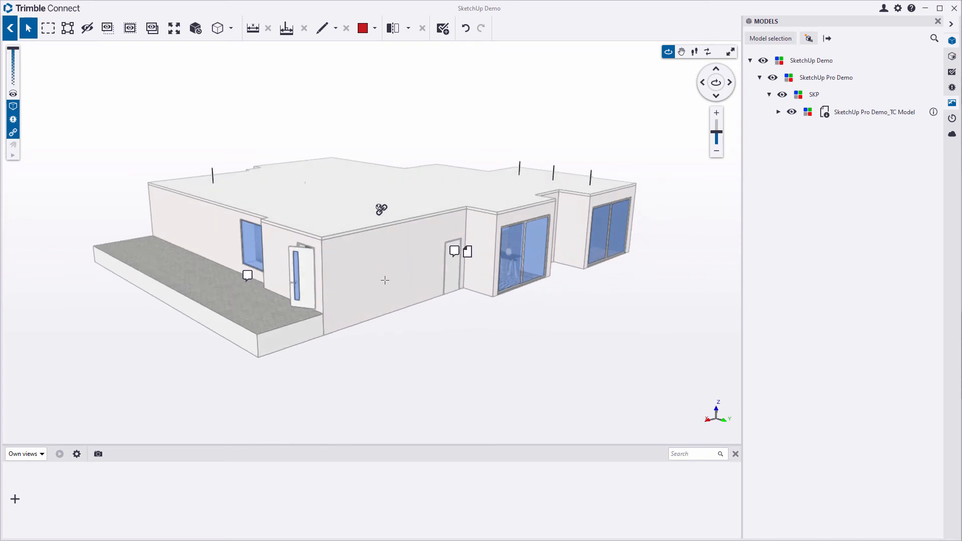
left_click(771, 39)
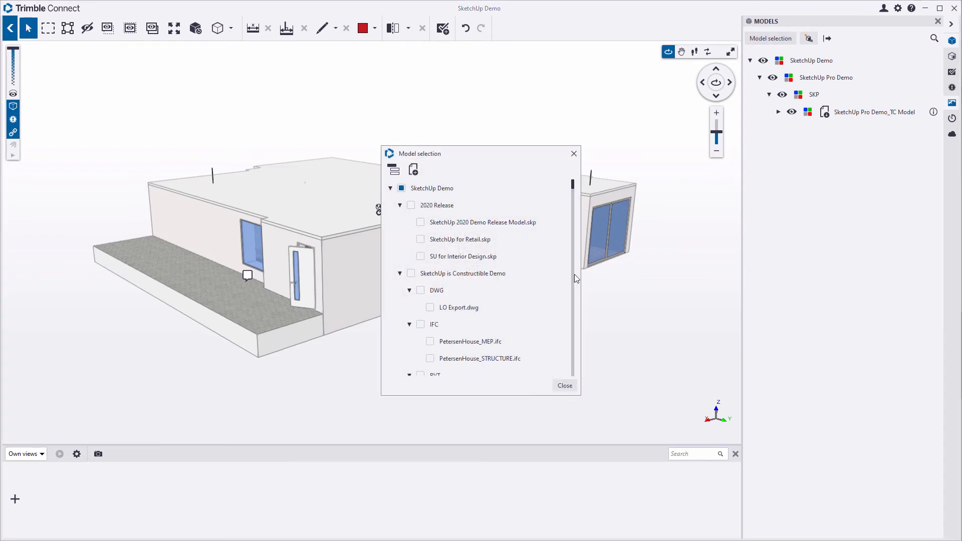
scroll(530, 316, "down", 1)
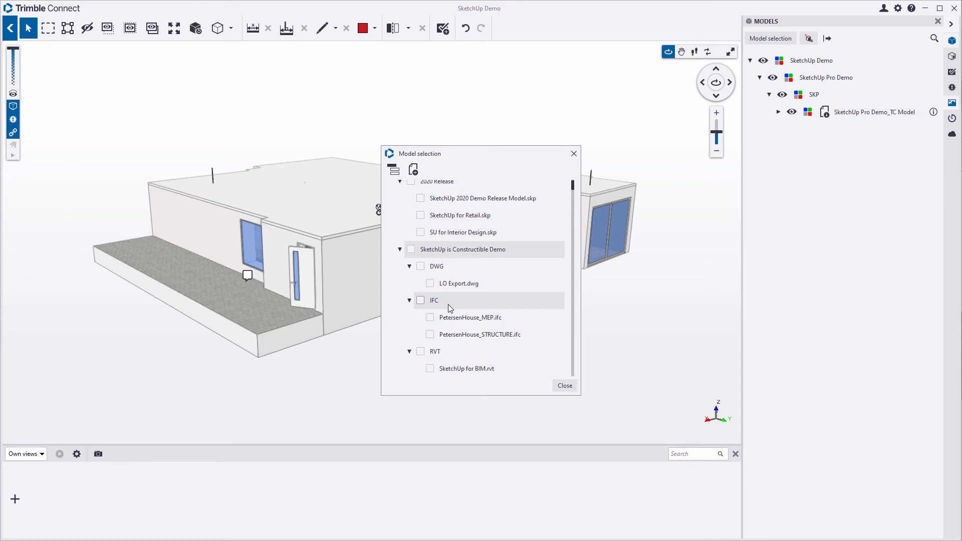
left_click(399, 182)
left_click(399, 199)
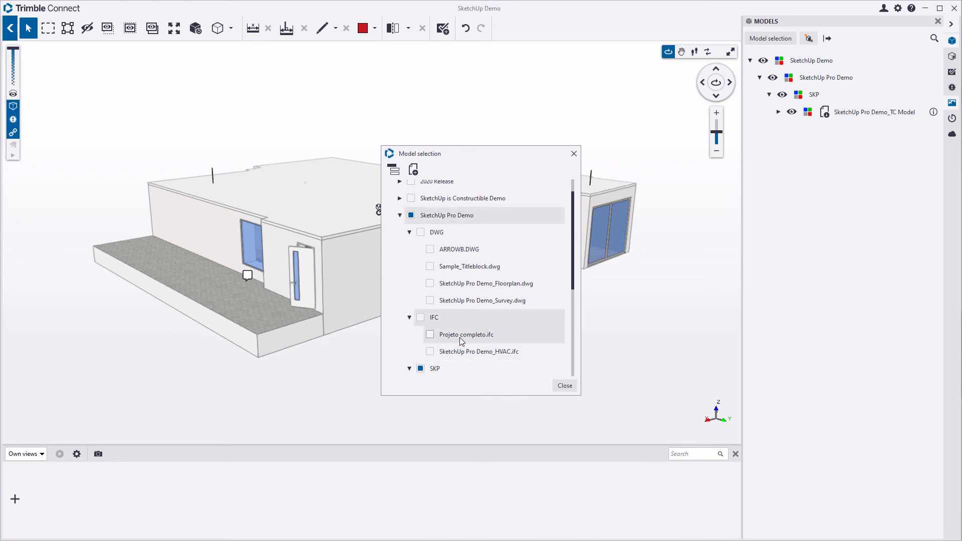
left_click(431, 352)
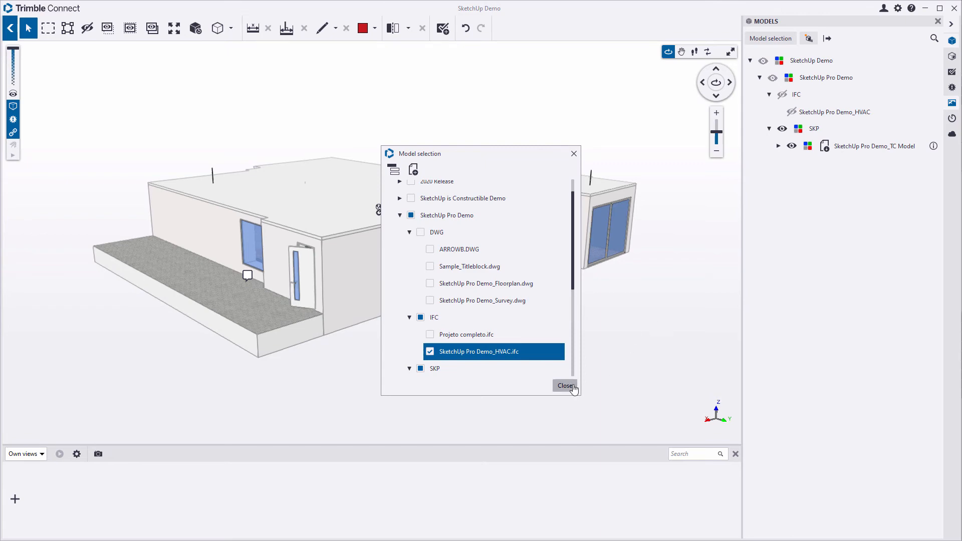
left_click(438, 352)
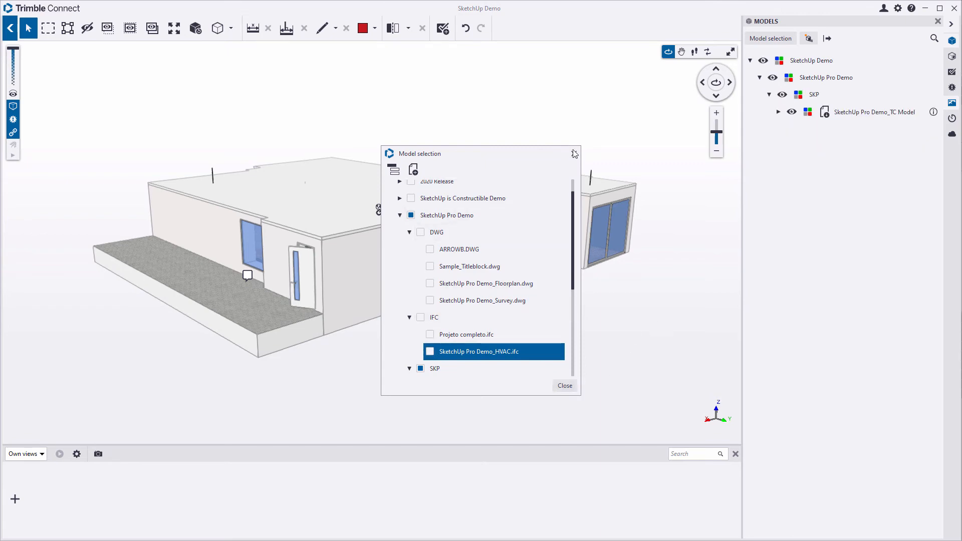
- Re-add the HVAC IFC model to the scene and show all SketchUp Demo models
scroll(284, 264, "up", 15)
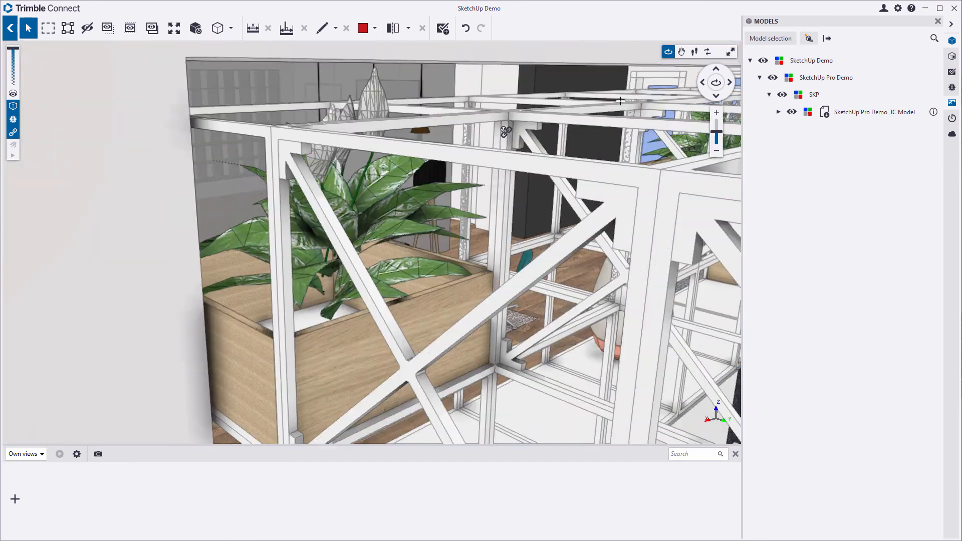
middle_click_drag(363, 152, 454, 284)
scroll(454, 284, "down", 6)
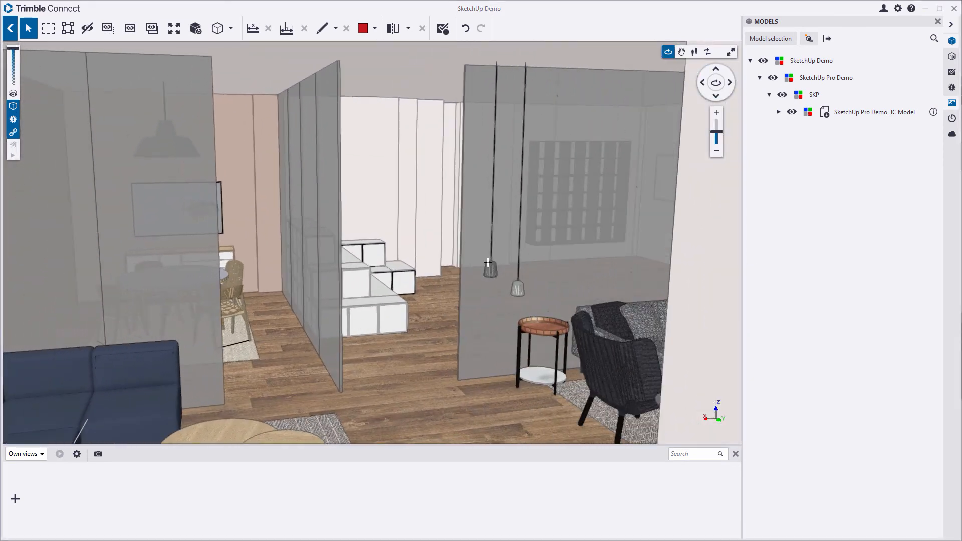
left_click(776, 41)
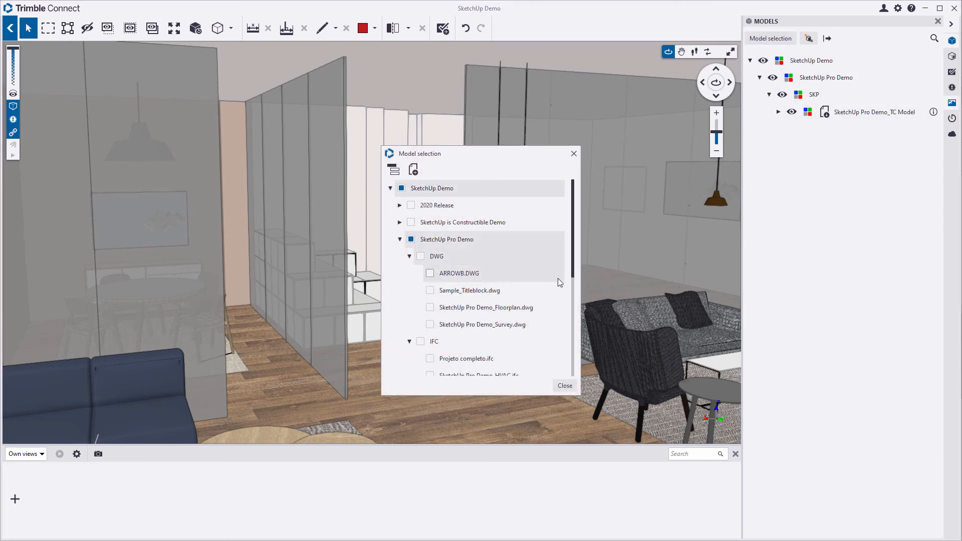
scroll(515, 333, "down", 1)
scroll(516, 332, "up", 1)
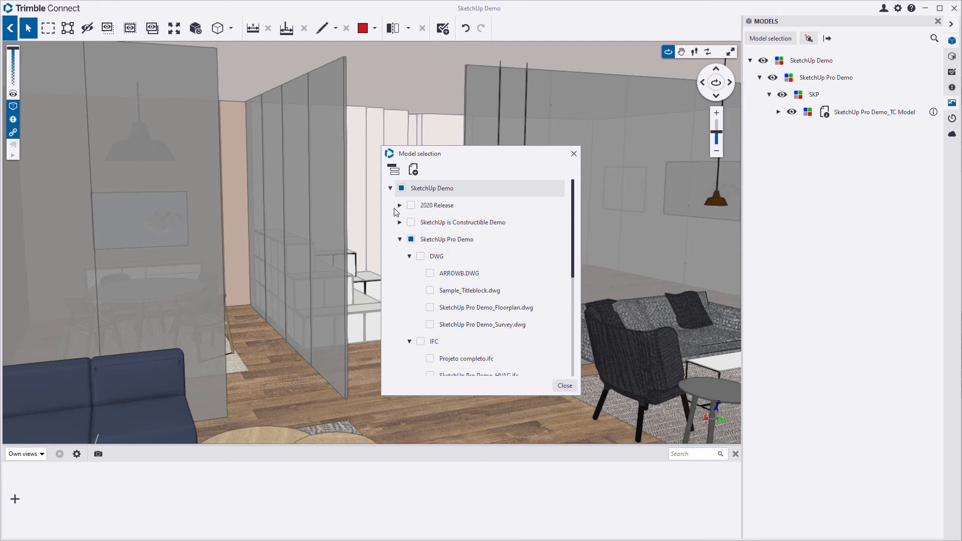
left_click(390, 188)
left_click(390, 187)
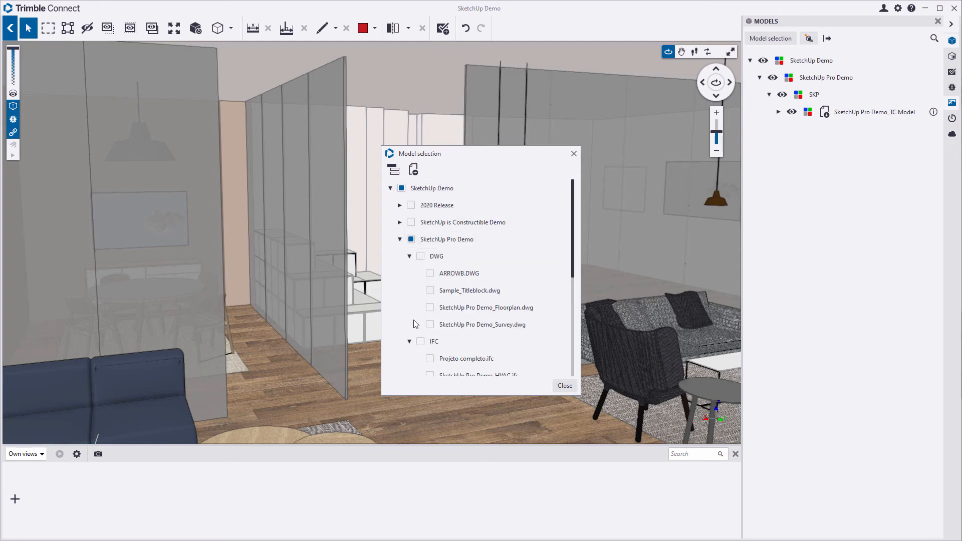
scroll(413, 323, "down", 1)
left_click(430, 351)
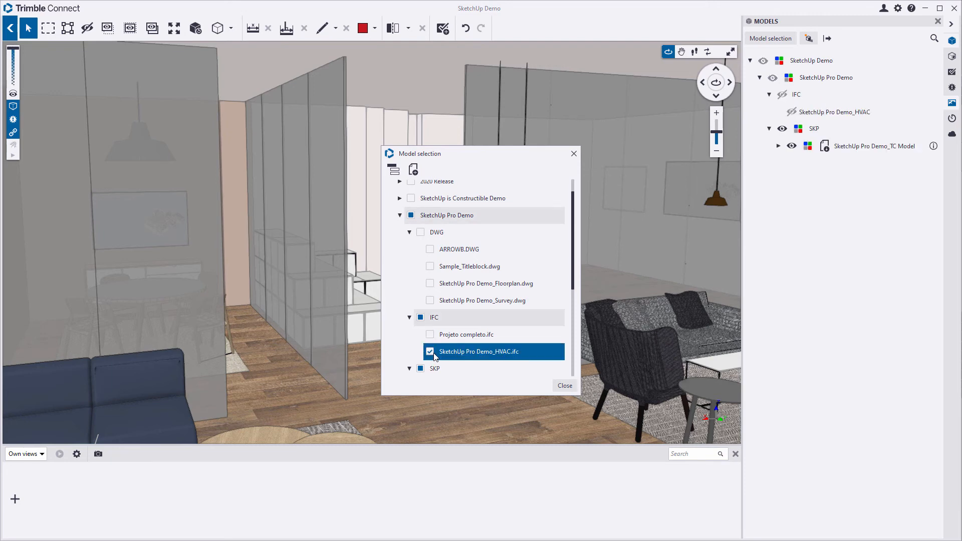
left_click(564, 386)
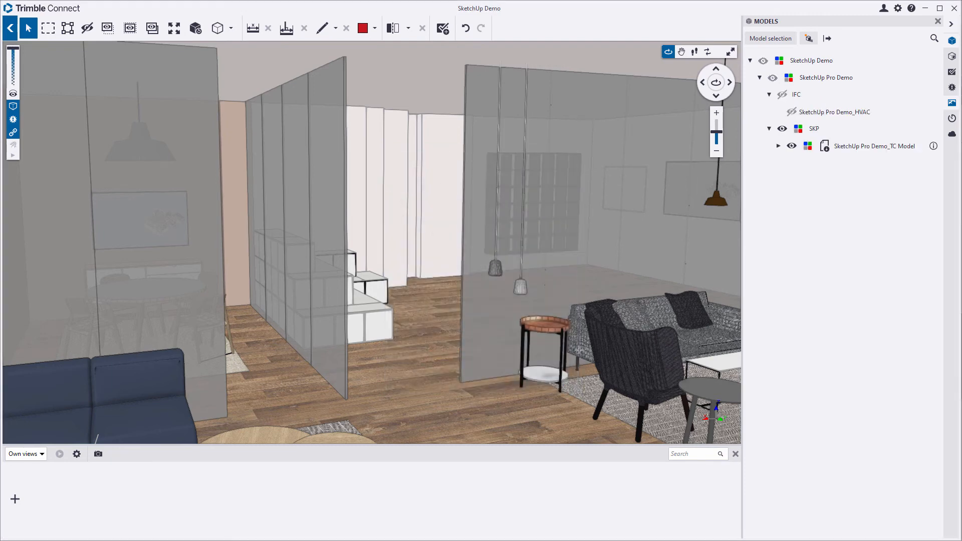
left_click(763, 62)
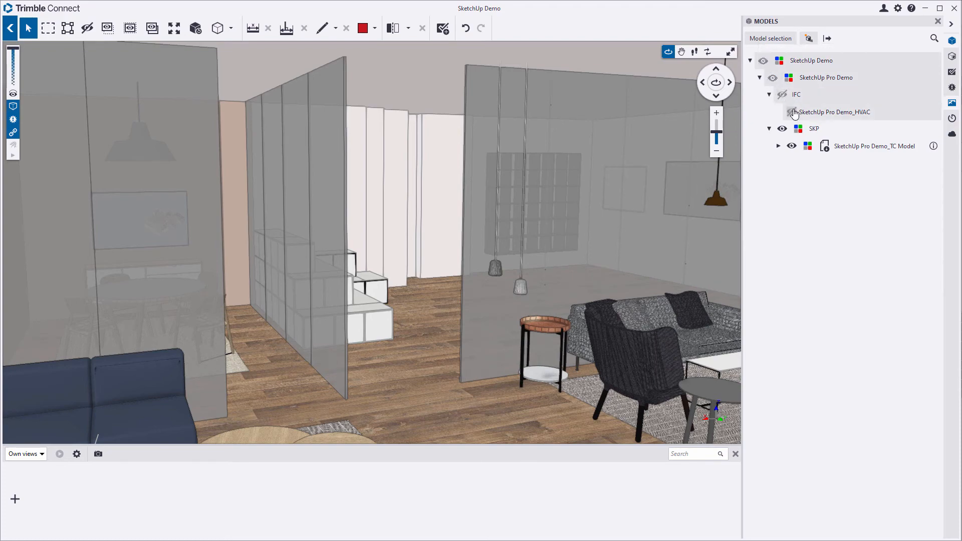
scroll(322, 266, "up", 10)
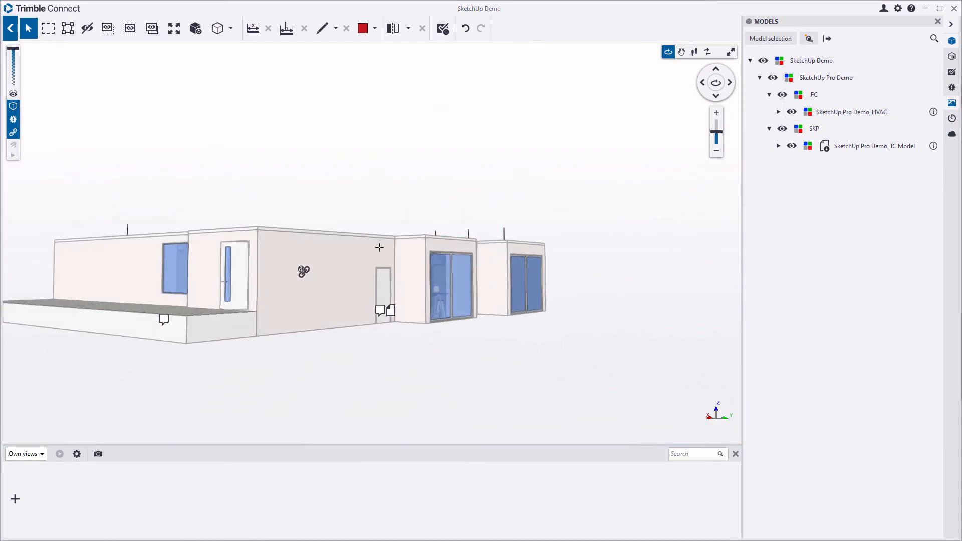
scroll(354, 228, "up", 8)
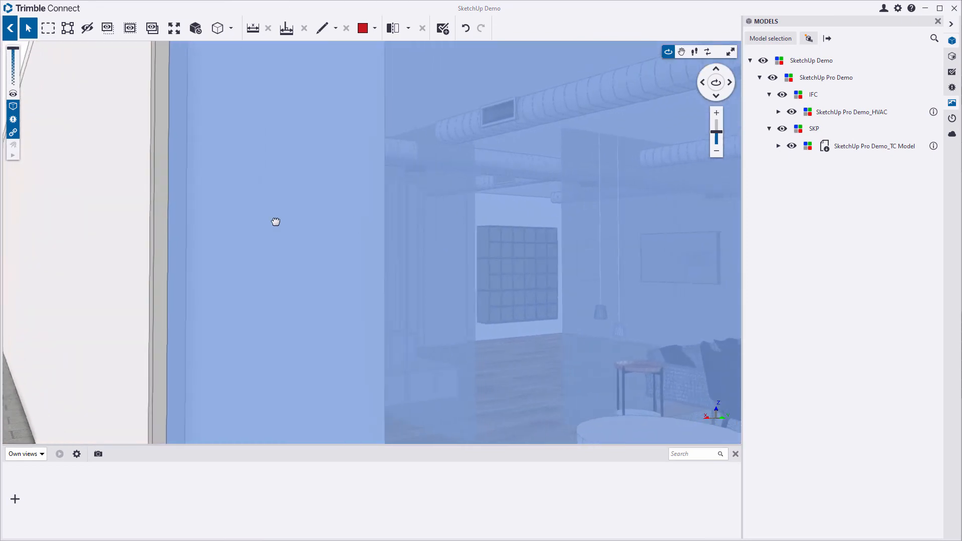
scroll(441, 240, "down", 6)
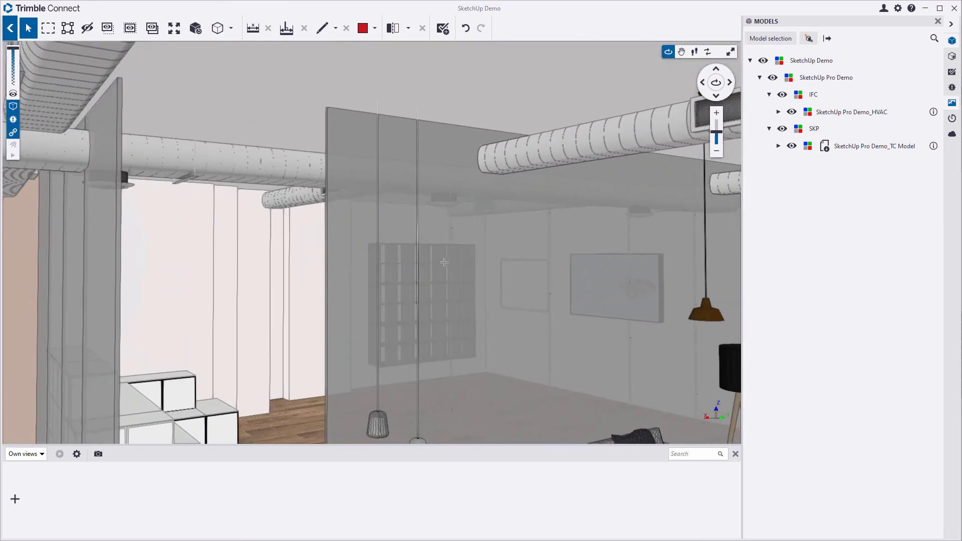
scroll(406, 221, "down", 3)
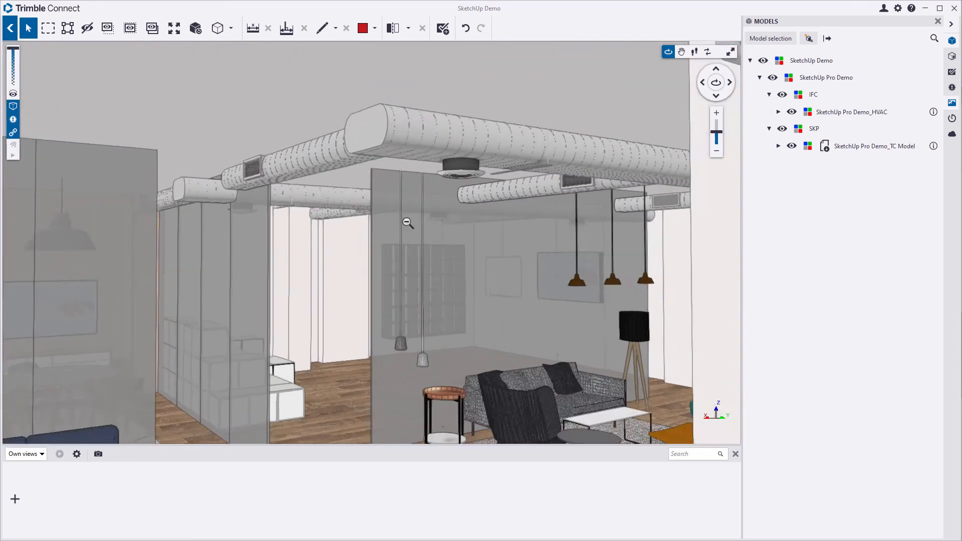
scroll(406, 230, "up", 3)
scroll(396, 229, "down", 4)
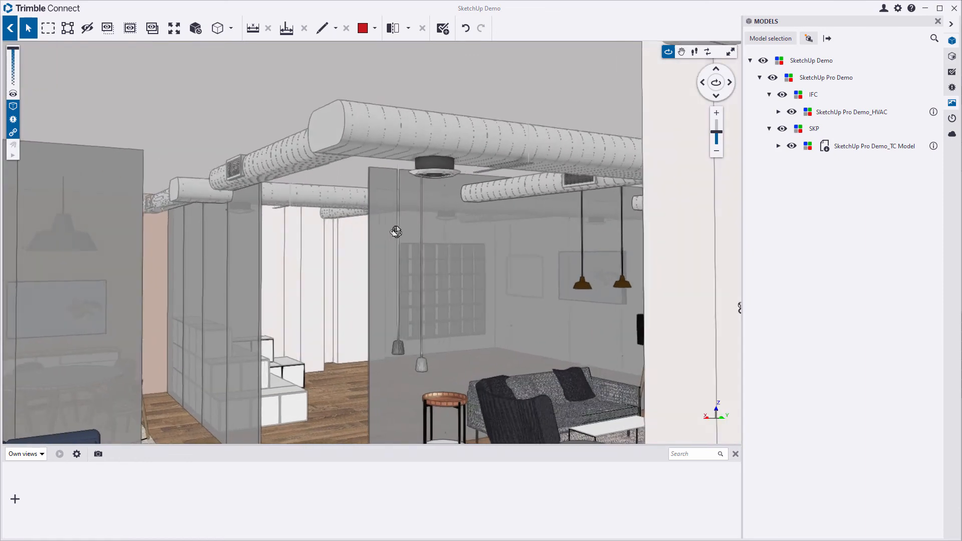
scroll(420, 227, "up", 2)
middle_click_drag(420, 227, 411, 212)
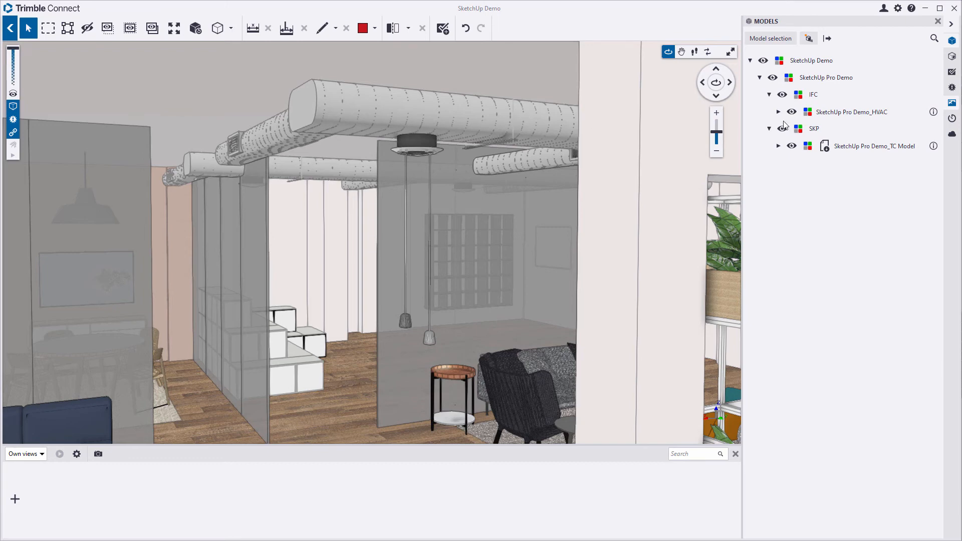
- Create clash set 'HVAC' with 1 mm tolerance, ignoring clashes within the same type
left_click(950, 89)
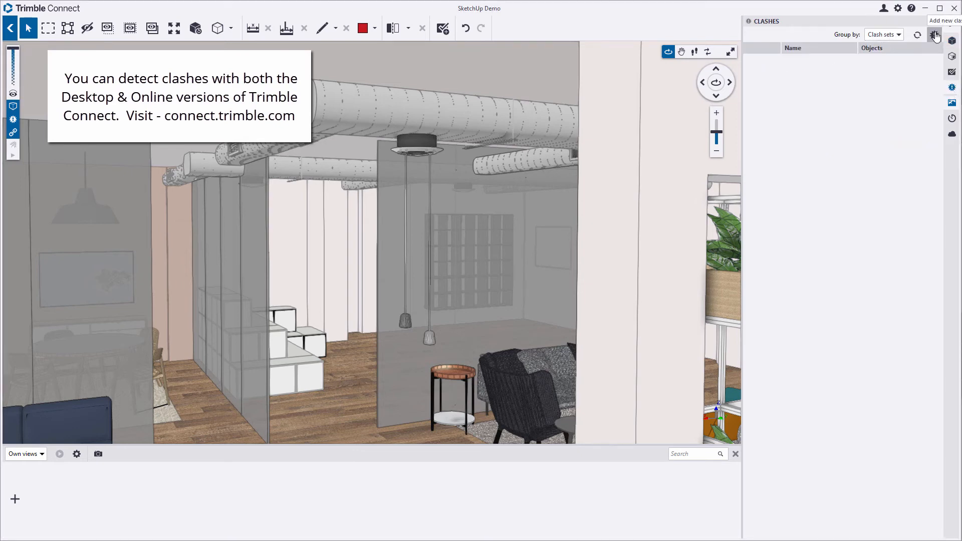
left_click(935, 35)
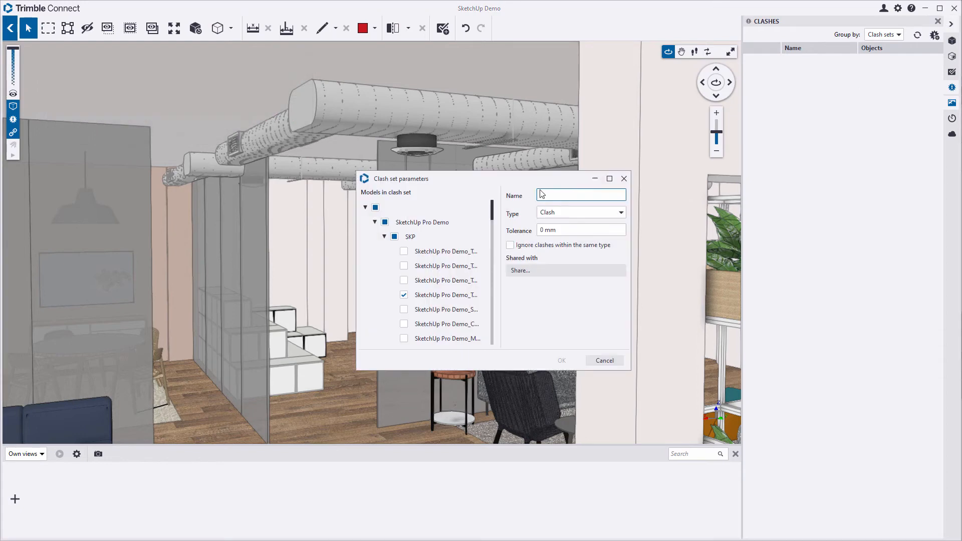
type("HVAC")
double_click(544, 232)
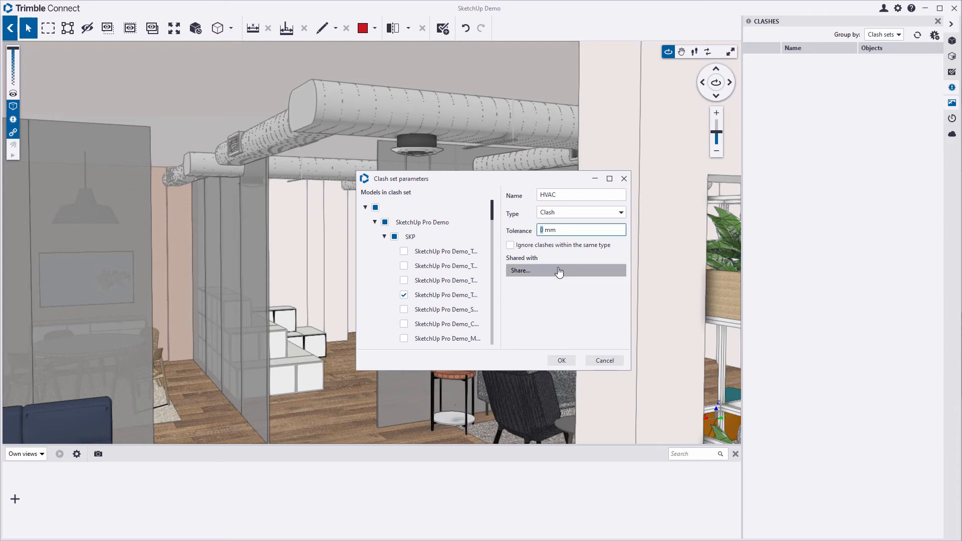
type("1")
left_click(510, 246)
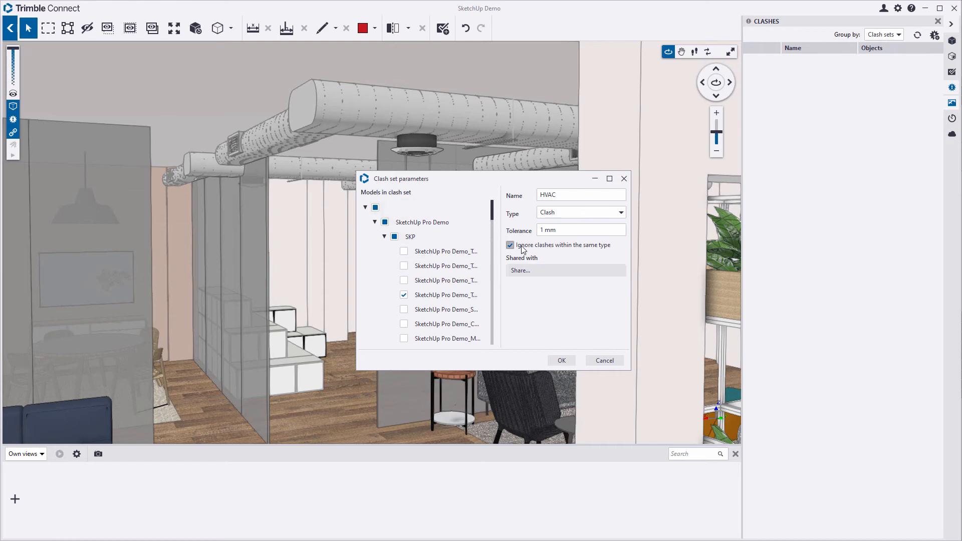
left_click(563, 361)
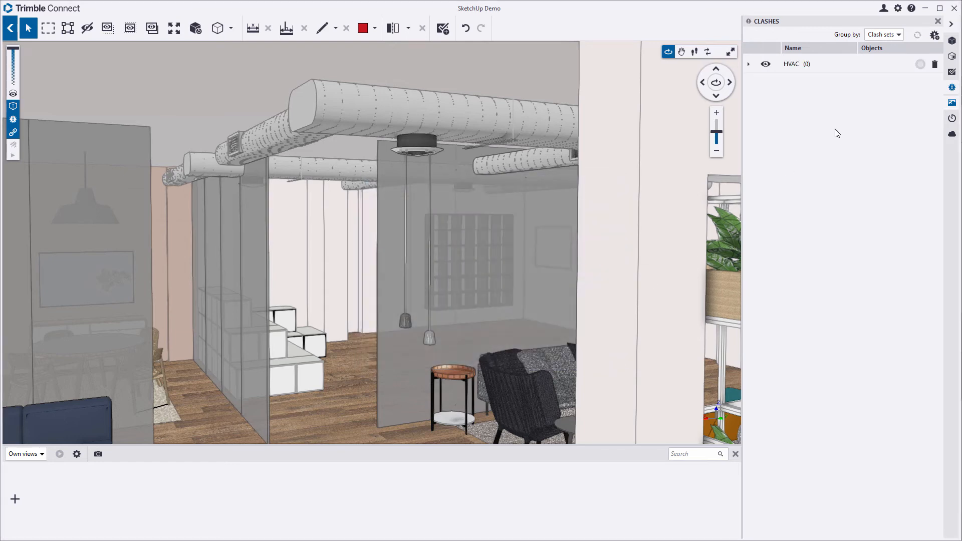
- Select all SketchUp Demo models and run the HVAC clash set, finding 6 clashes
left_click(950, 42)
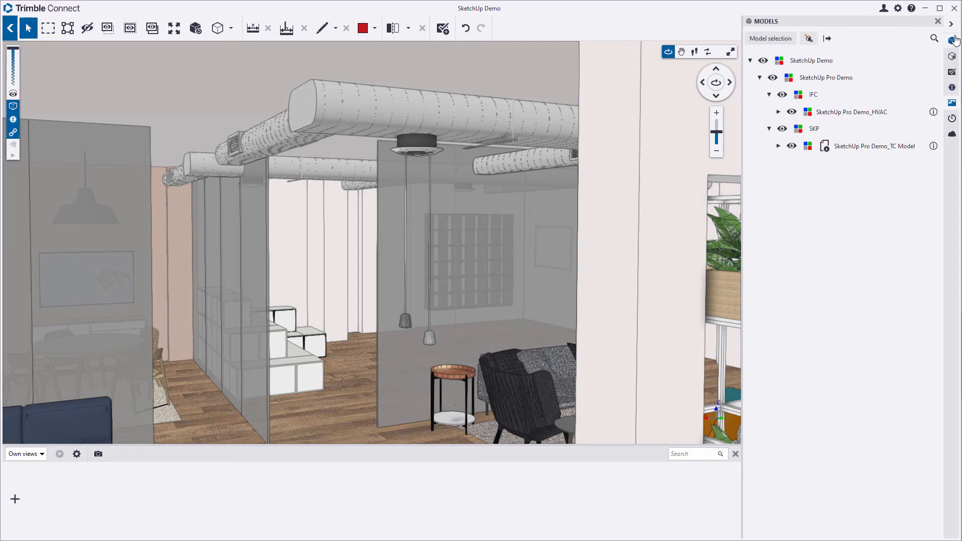
left_click(811, 61)
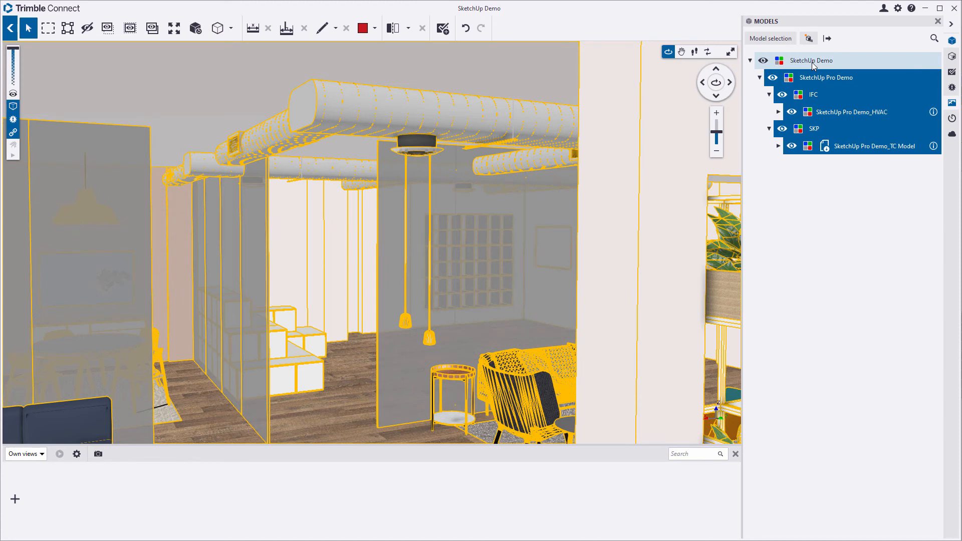
left_click(952, 88)
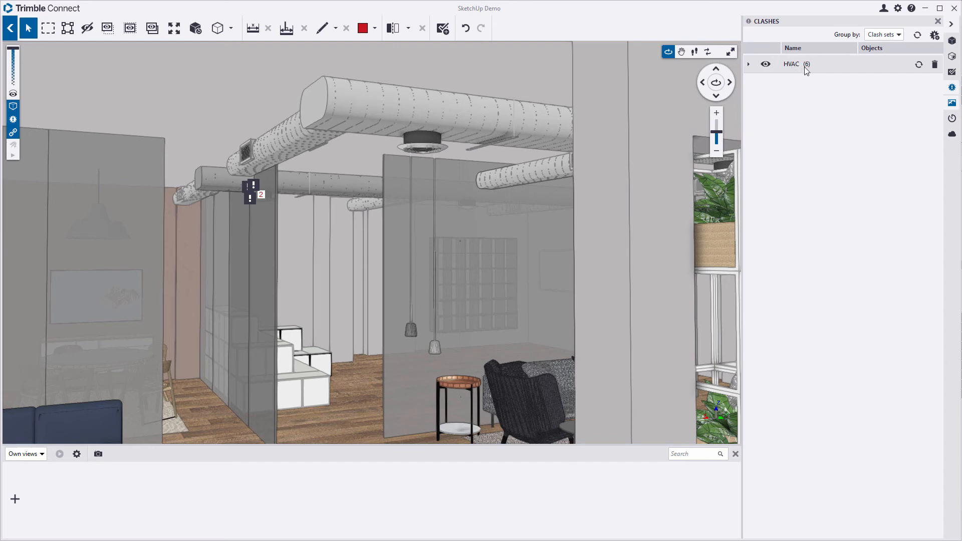
- Expand the HVAC clash set to list clashes HVAC-1 through HVAC-6
left_click(749, 65)
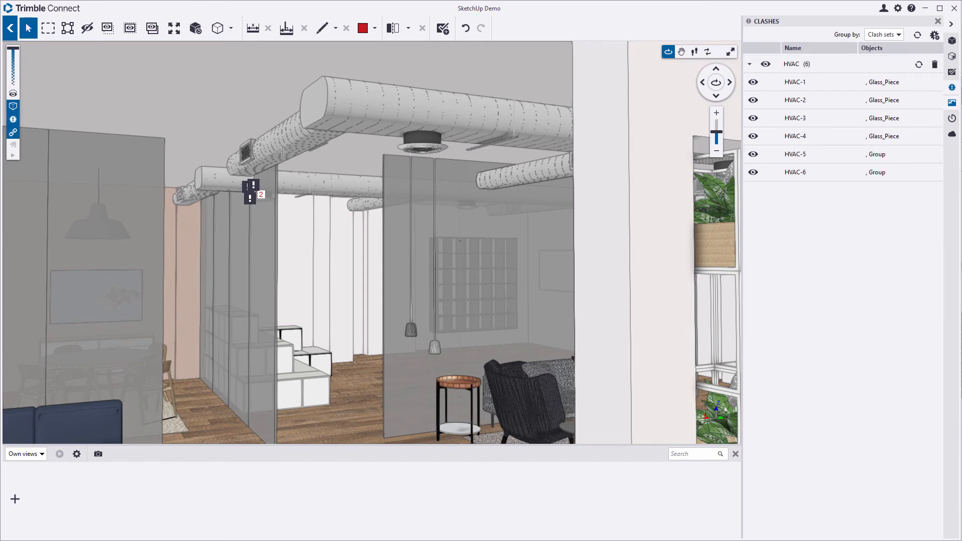
scroll(283, 151, "up", 3)
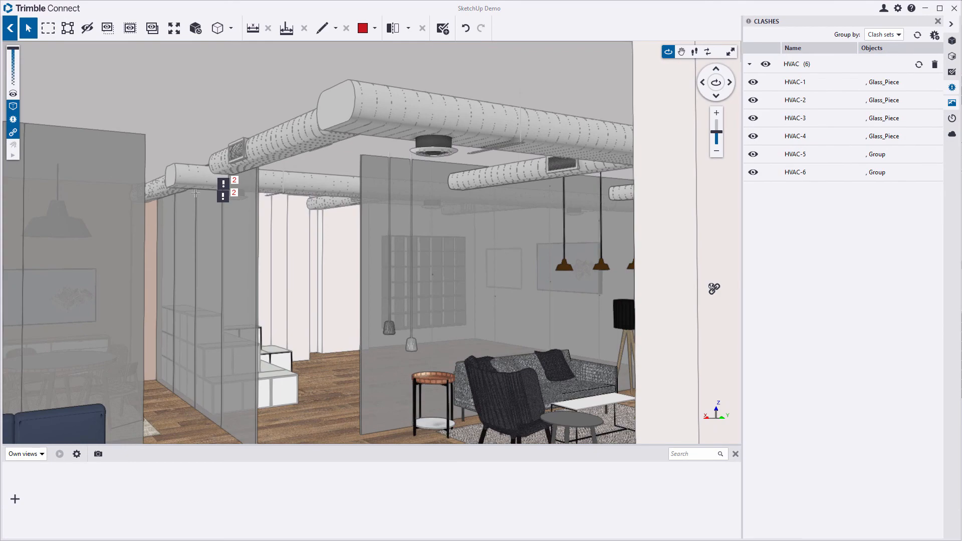
scroll(196, 194, "up", 5)
- Orbit around the ducts to inspect the clash markers and switch to SketchUp Pro 2020
left_click_drag(307, 229, 80, 123)
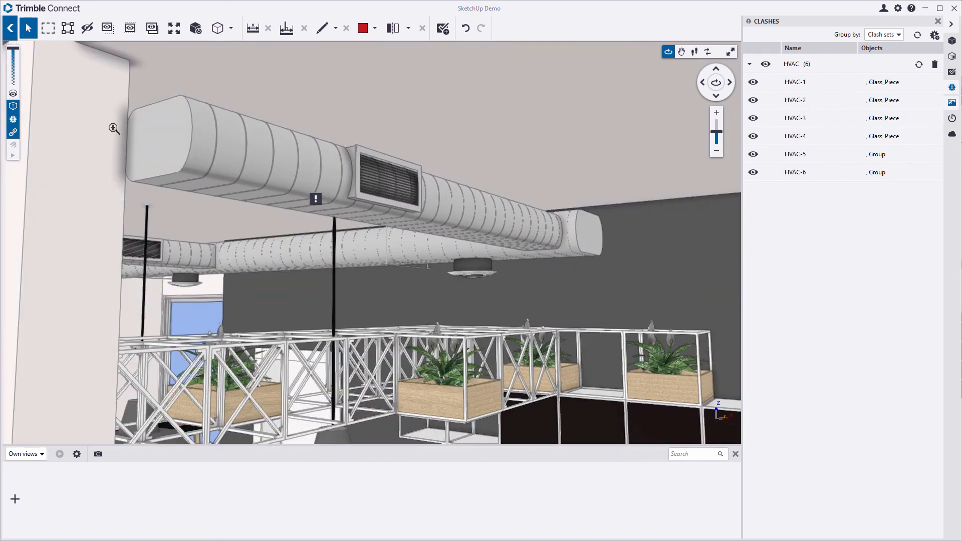
scroll(115, 129, "up", 3)
scroll(151, 176, "up", 5)
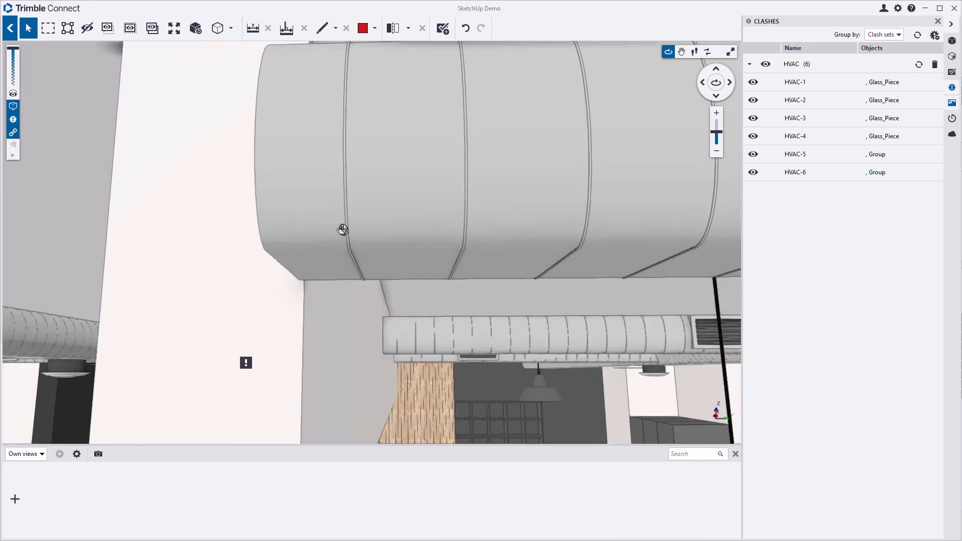
left_click_drag(343, 230, 469, 314)
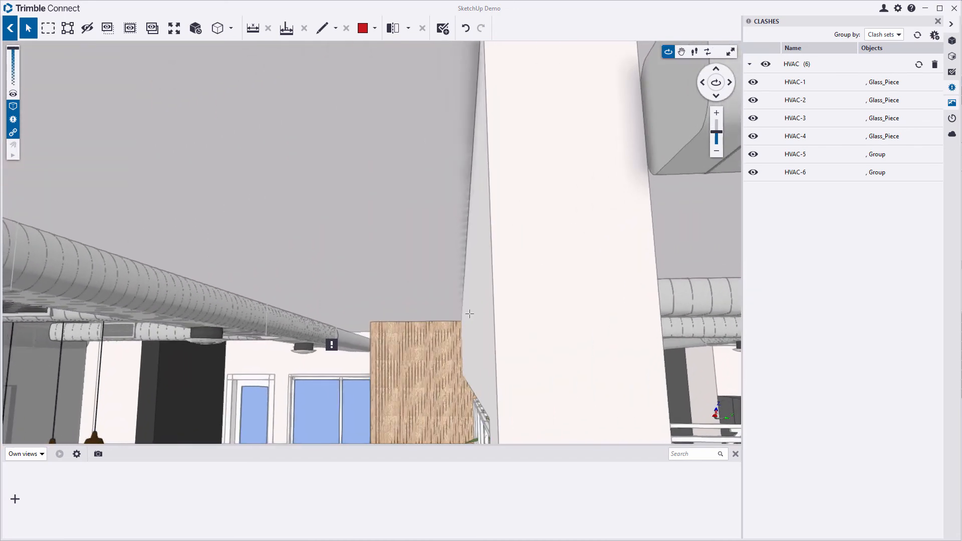
scroll(333, 354, "up", 6)
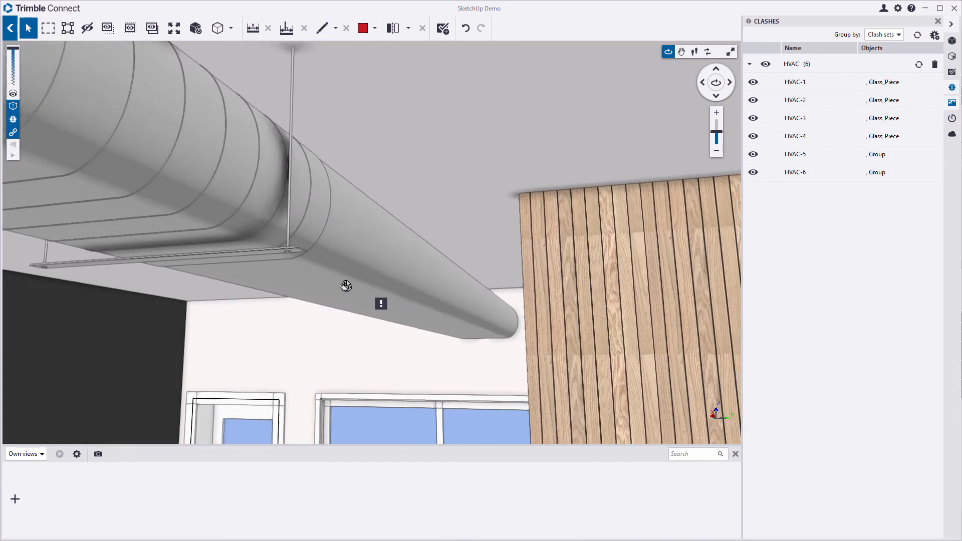
mouse_move(345, 286)
left_mouse_down()
mouse_move(436, 275)
mouse_move(242, 311)
mouse_move(306, 289)
mouse_move(437, 279)
mouse_move(399, 292)
mouse_move(649, 292)
mouse_move(322, 282)
mouse_move(488, 261)
mouse_move(451, 266)
mouse_move(470, 270)
left_mouse_up()
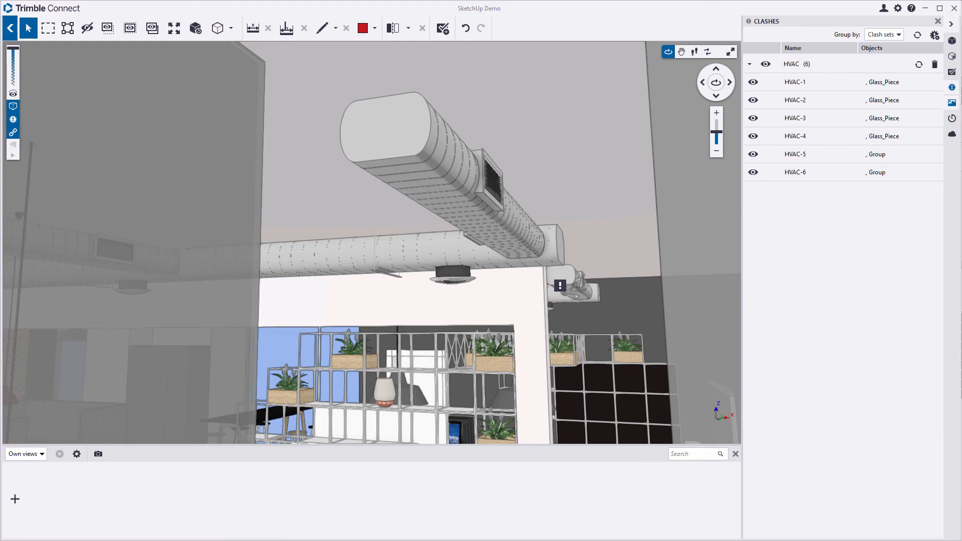
left_click(266, 525)
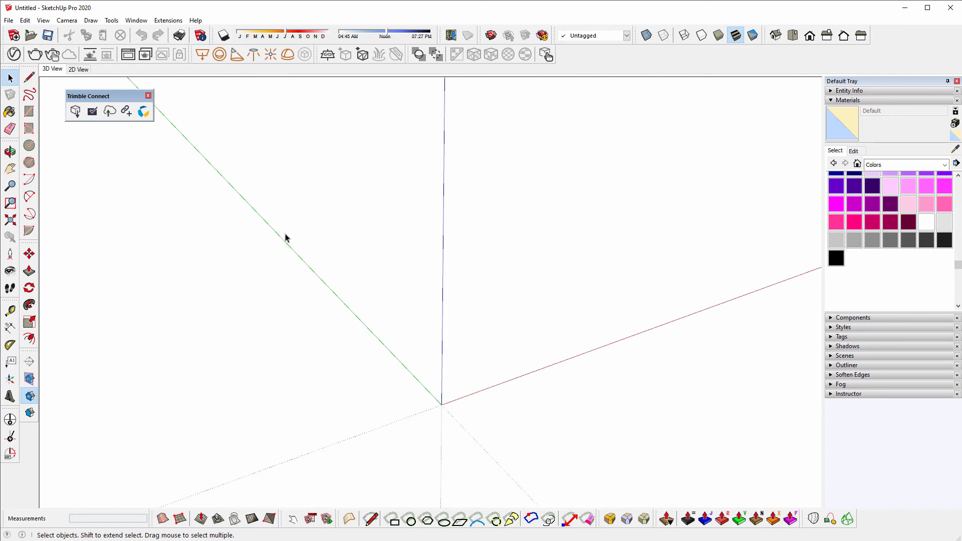
- Open SketchUp Pro Demo_TC Model.skp from Trimble Connect's SketchUp Demo > SketchUp Pro Demo > SKP folder
left_click(76, 111)
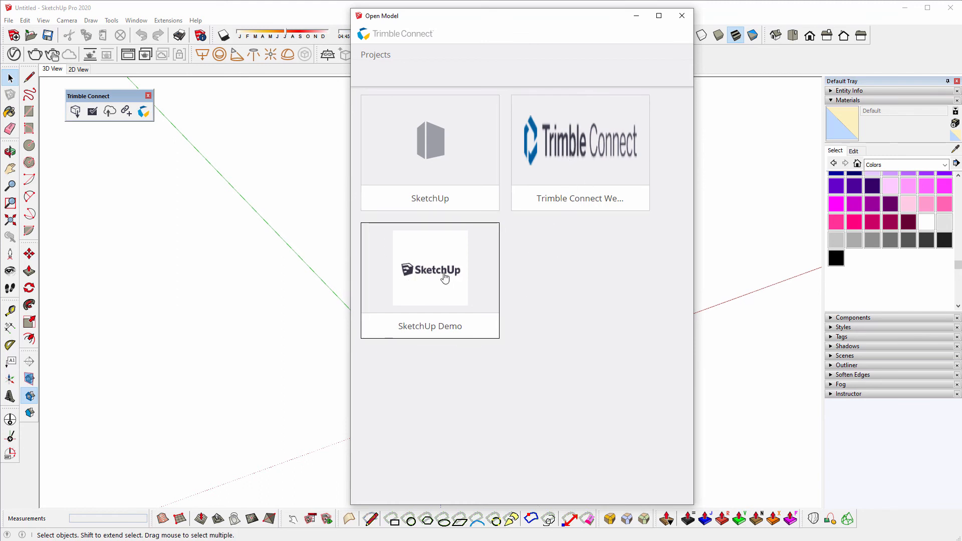
left_click(445, 277)
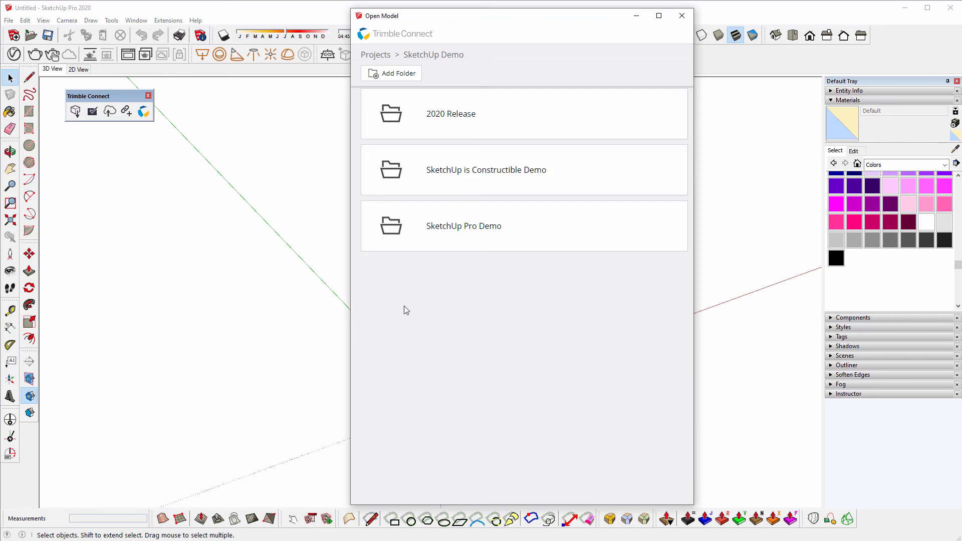
left_click(466, 230)
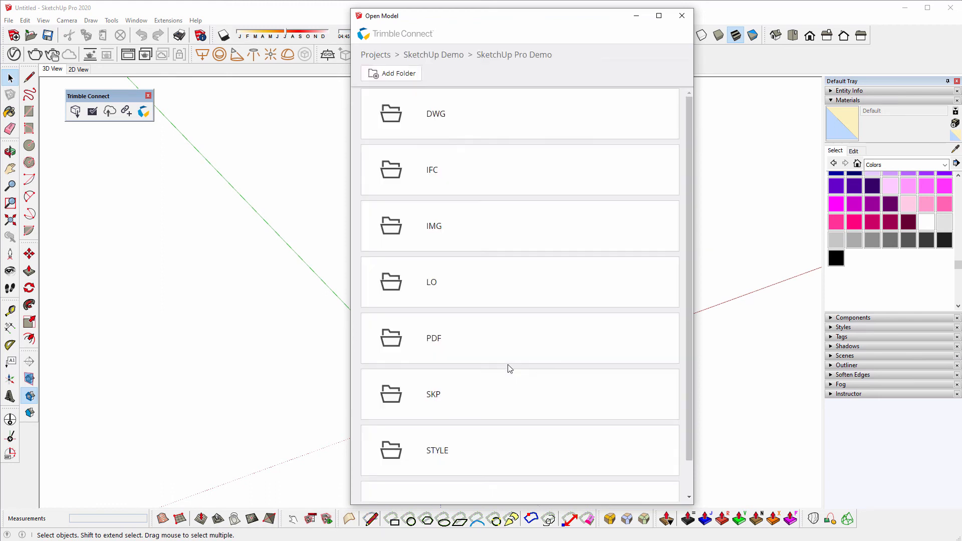
left_click(435, 399)
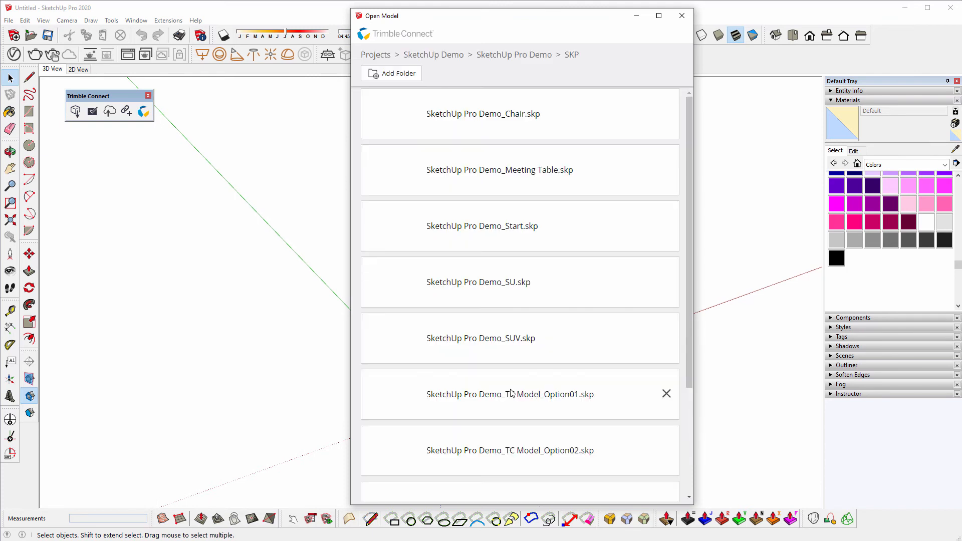
scroll(504, 383, "down", 3)
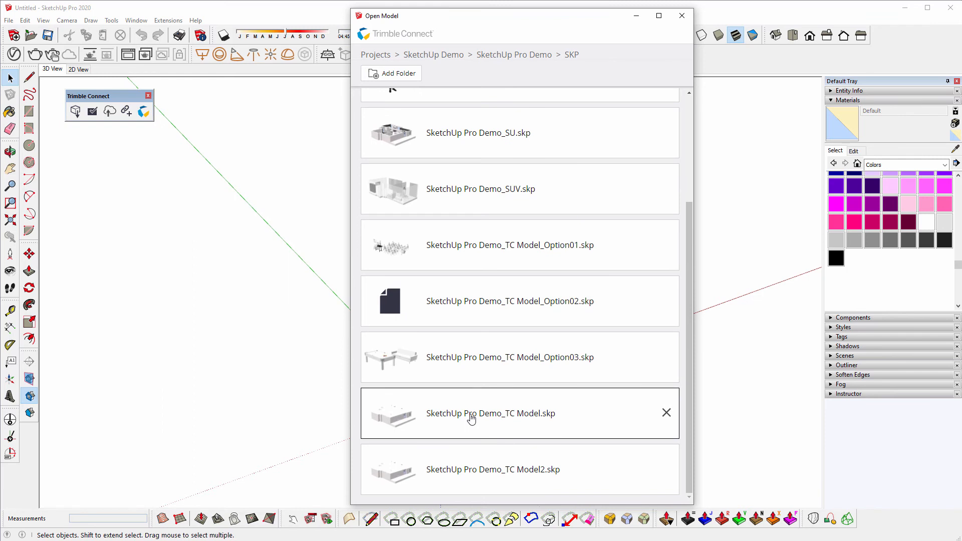
left_click(470, 418)
left_click(621, 493)
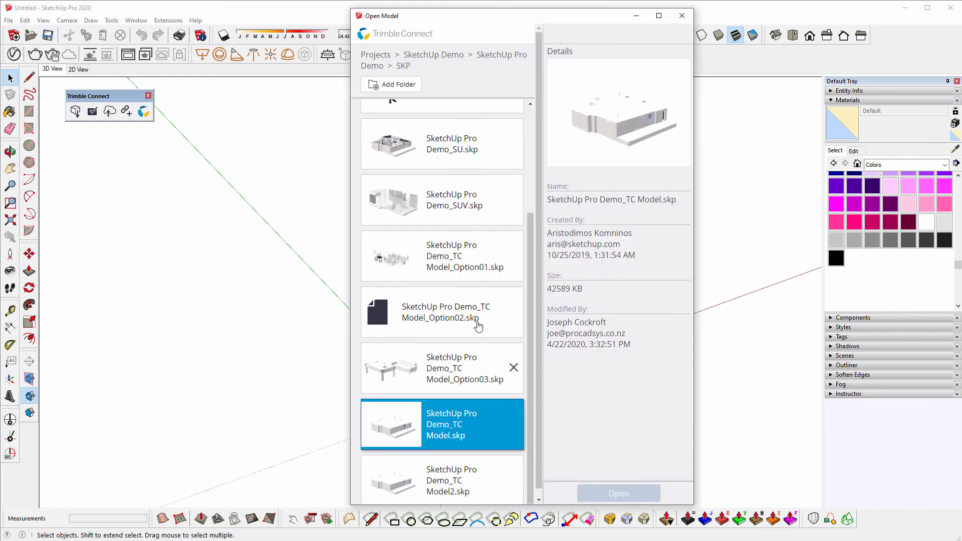
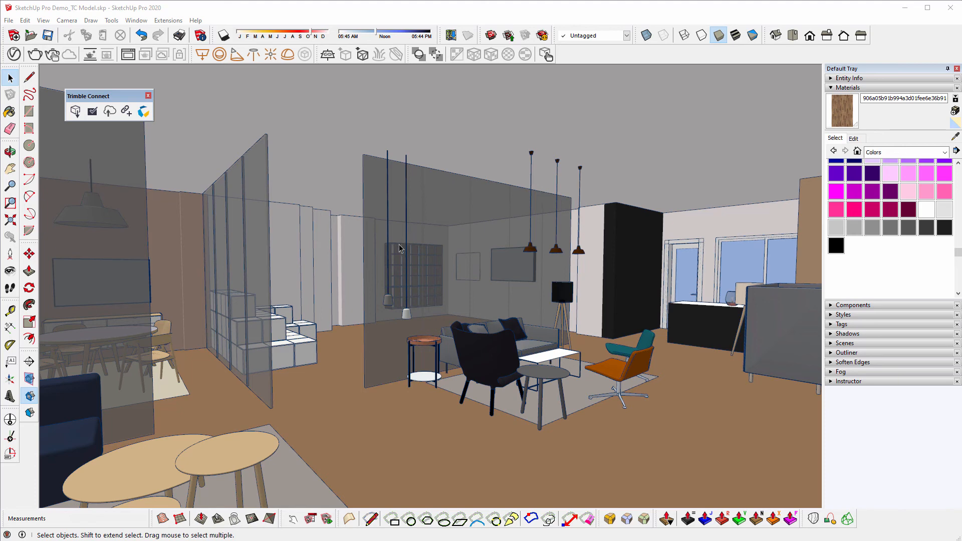
- Replace the Materials panel with the Outliner and select Pillow#2 in the component list
left_click(400, 247)
left_click(846, 88)
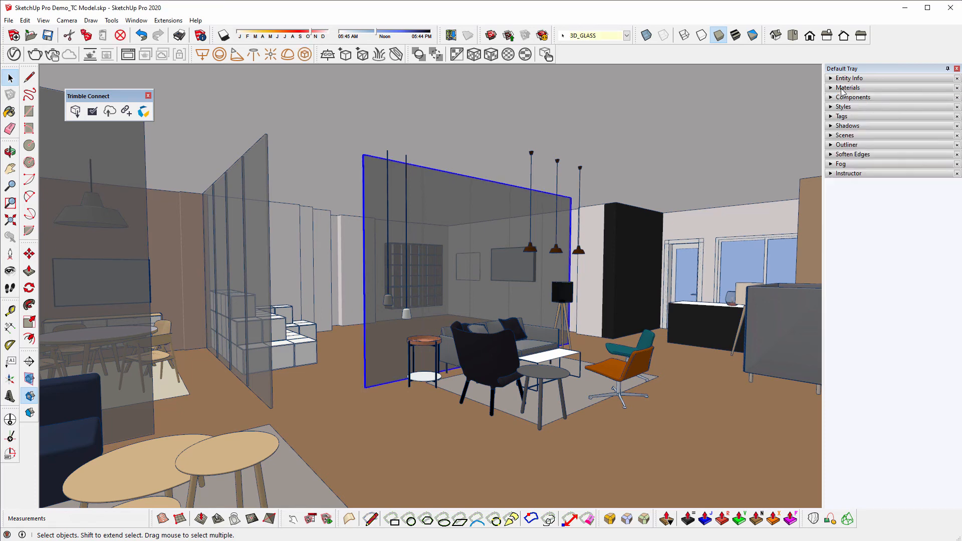
left_click(833, 145)
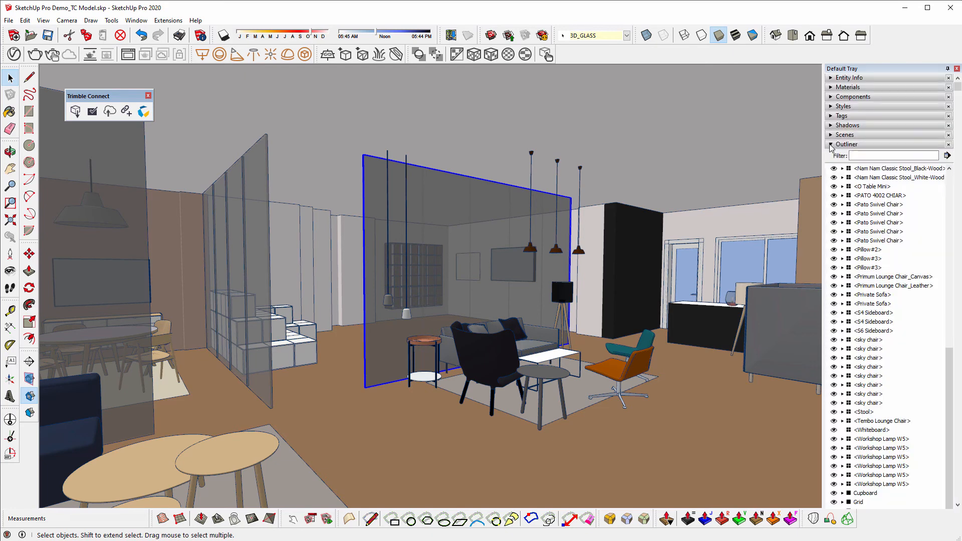
left_click(874, 241)
left_click(871, 250)
- Reselect the glass partition panel and return to the Select tool
left_click(467, 266)
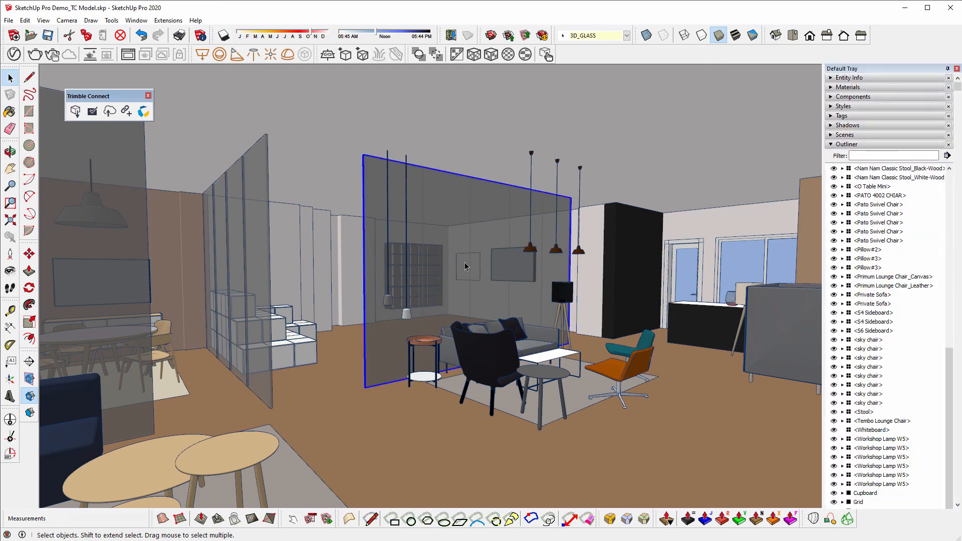
scroll(887, 332, "down", 5)
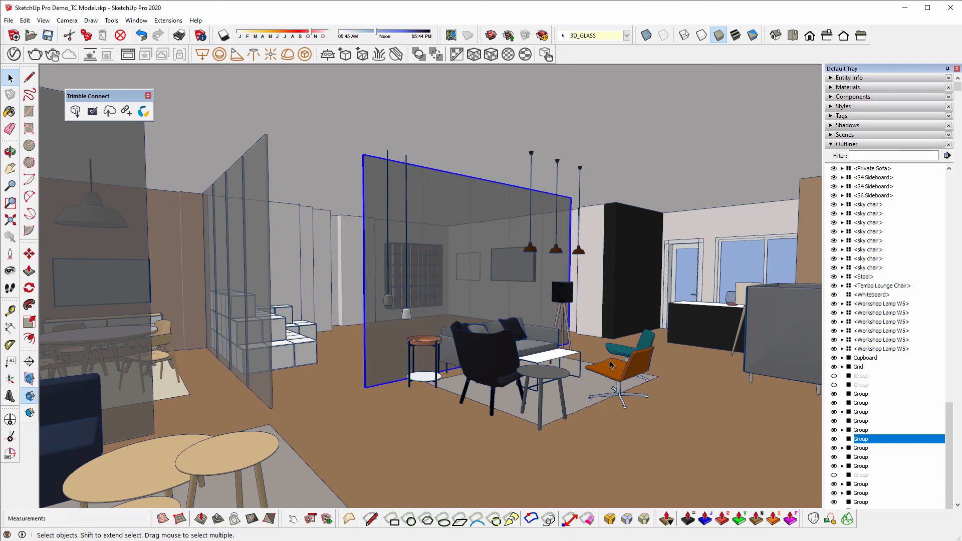
key("p")
key("space")
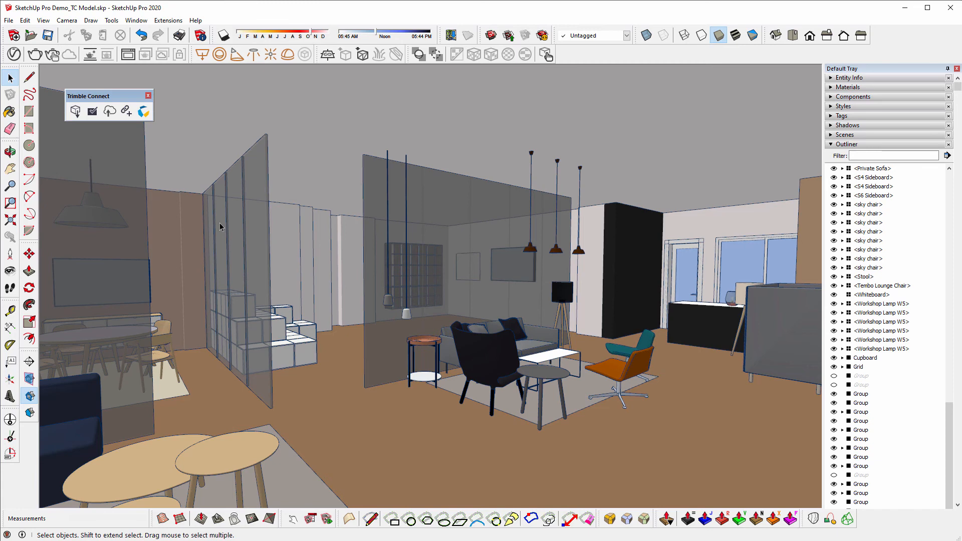
- Start a Trimble Connect reference import and pick SketchUp Pro Demo_HVAC.ifc from the project's IFC folder
left_click(126, 111)
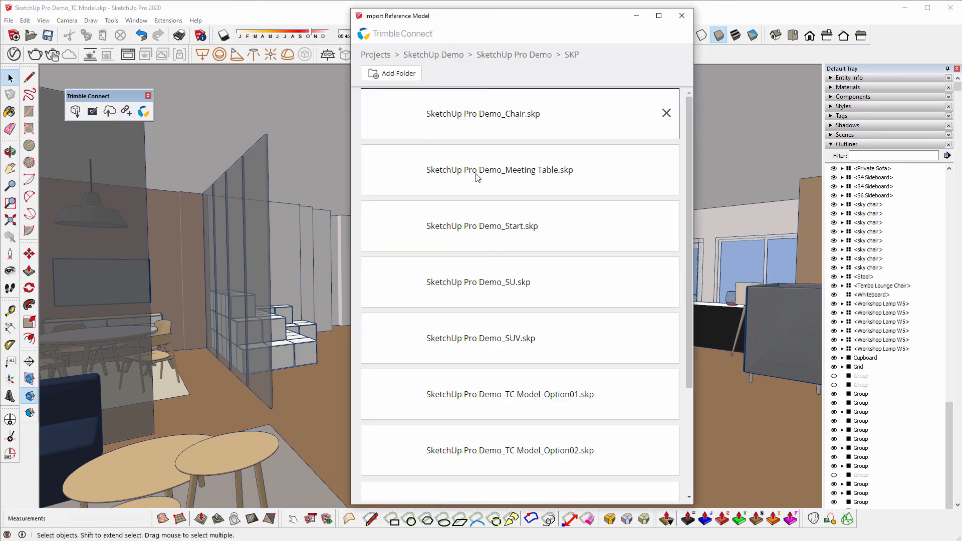
scroll(601, 340, "down", 2)
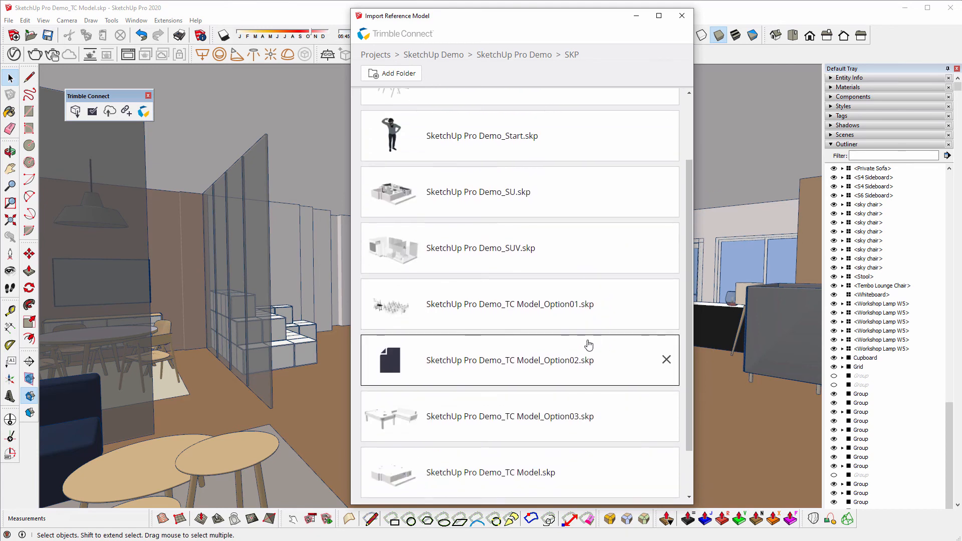
scroll(581, 344, "down", 1)
scroll(576, 343, "down", 1)
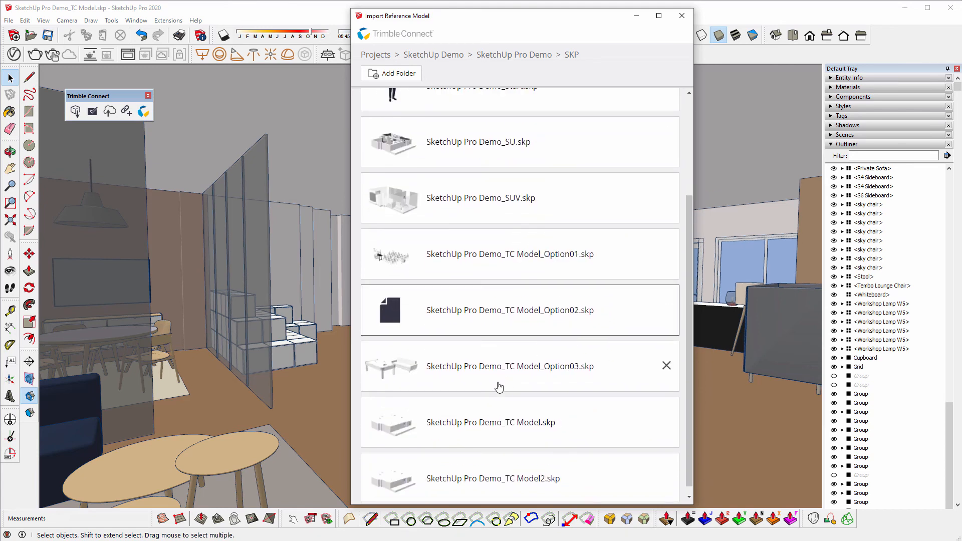
scroll(498, 388, "down", 1)
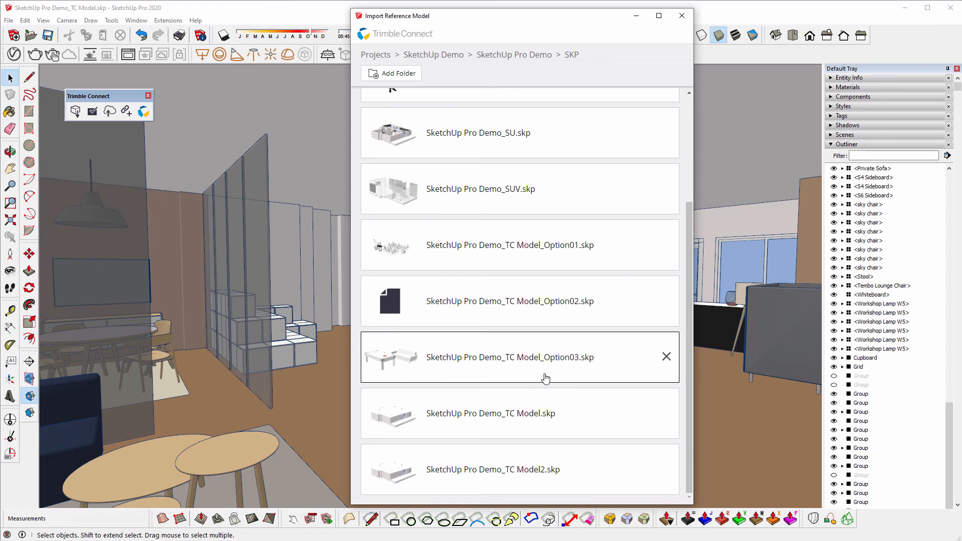
scroll(436, 183, "up", 2)
left_click(525, 56)
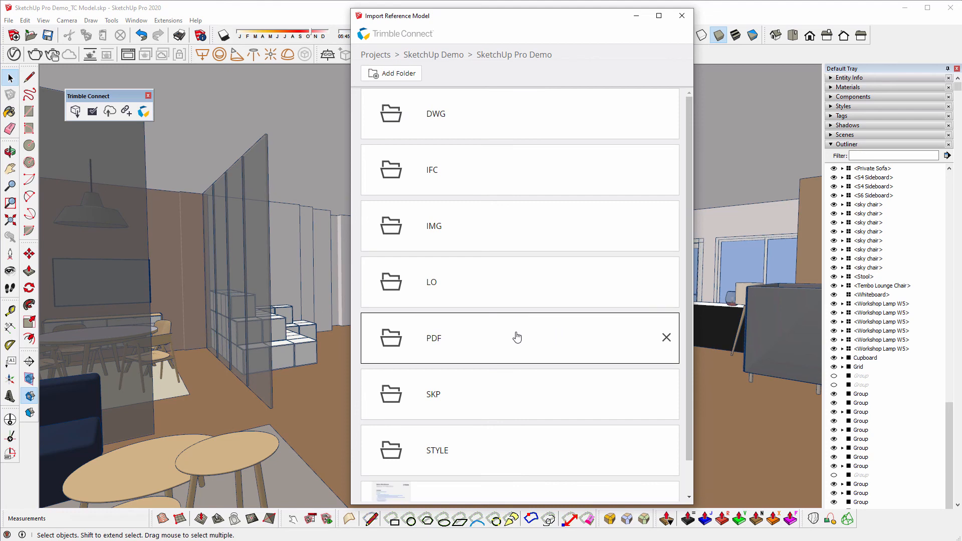
left_click(433, 174)
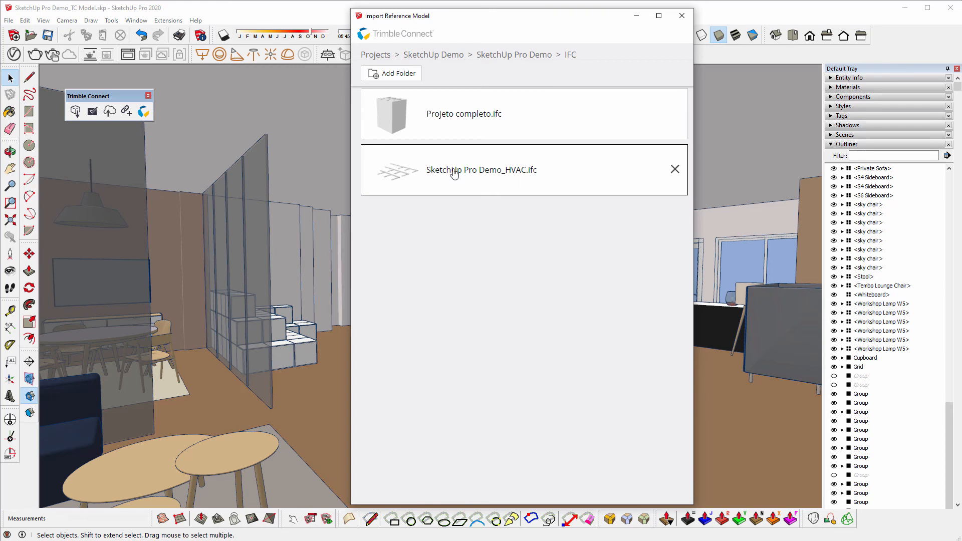
left_click(453, 173)
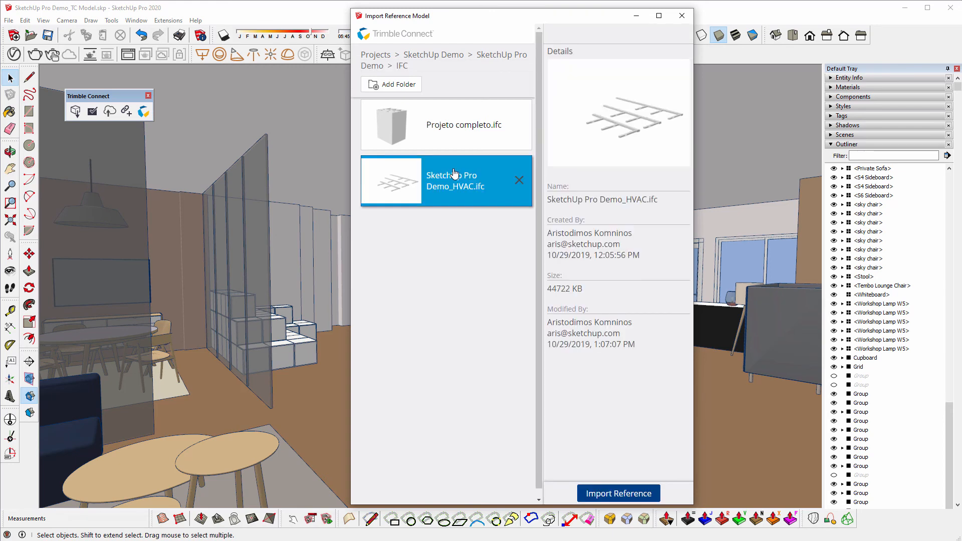
- Import SketchUp Pro Demo_HVAC.ifc (44722 KB) into the office model as a reference
left_click(623, 496)
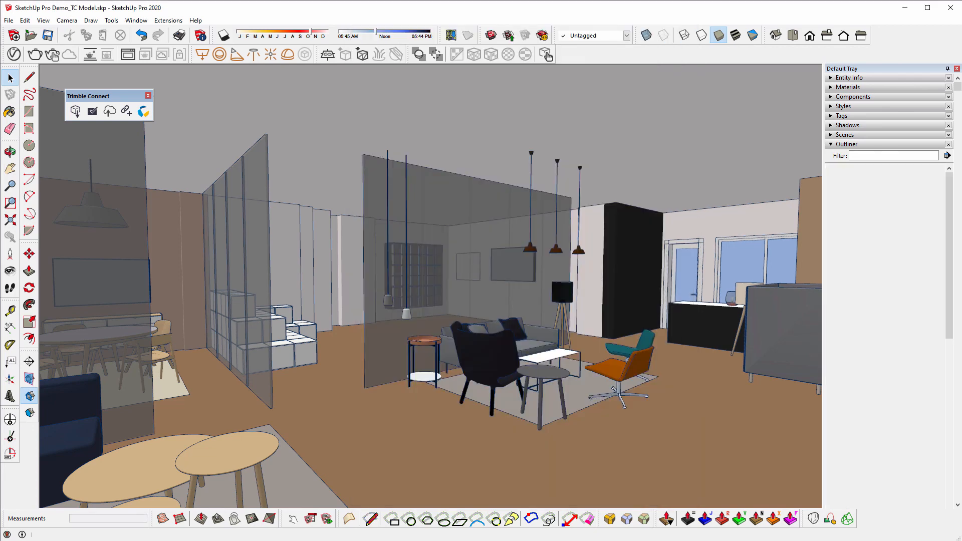
- Orbit from outside the building into the office and select the imported HVAC duct group
scroll(376, 157, "up", 5)
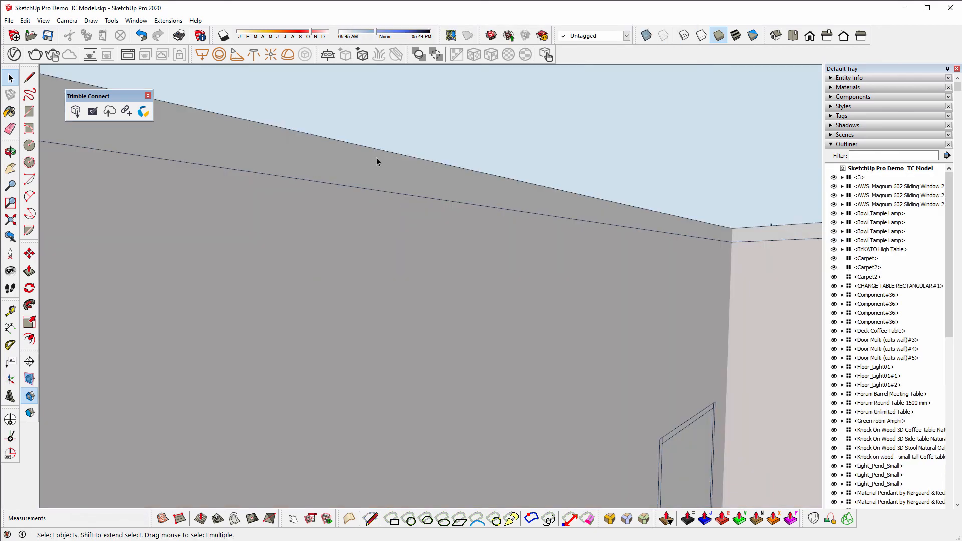
scroll(482, 245, "down", 5)
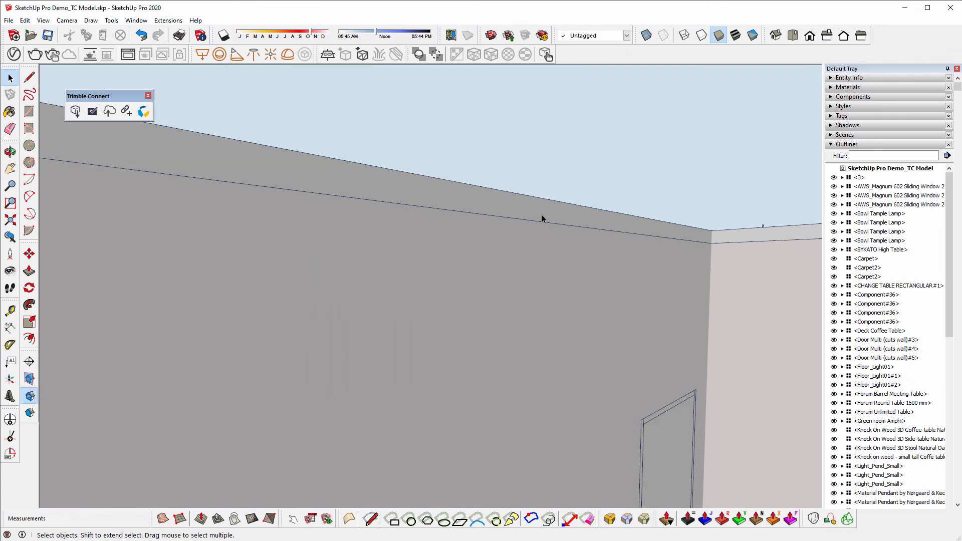
scroll(466, 230, "down", 3)
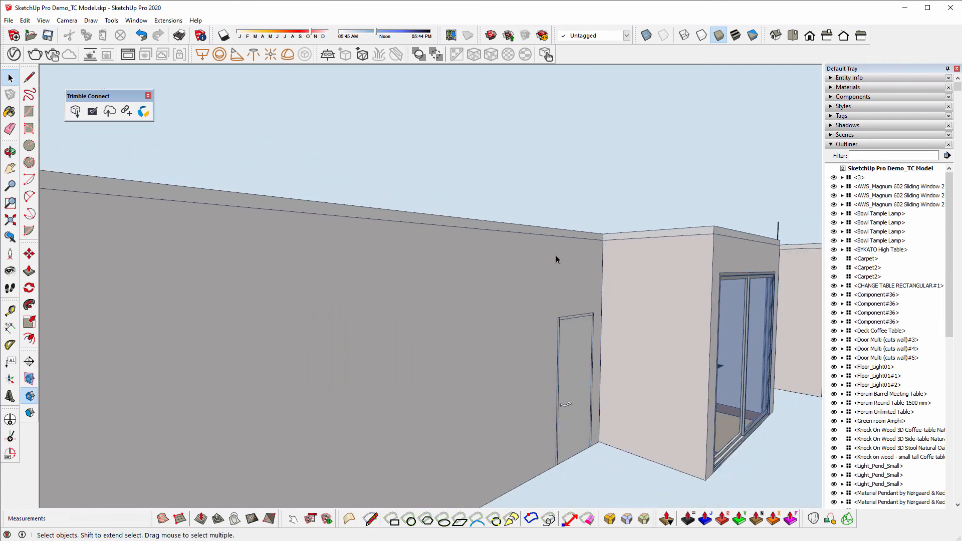
middle_click_drag(556, 260, 146, 287)
scroll(145, 286, "up", 8)
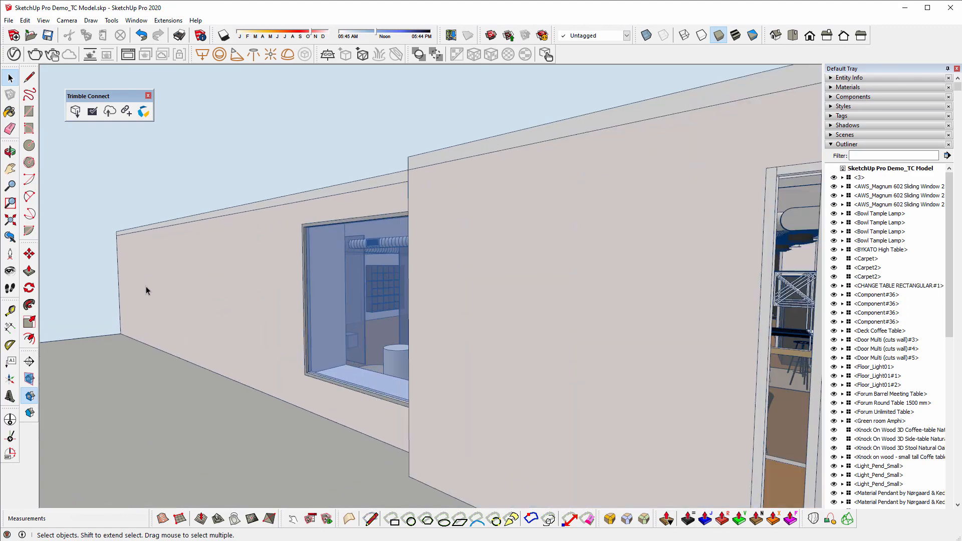
middle_click_drag(332, 263, 530, 310)
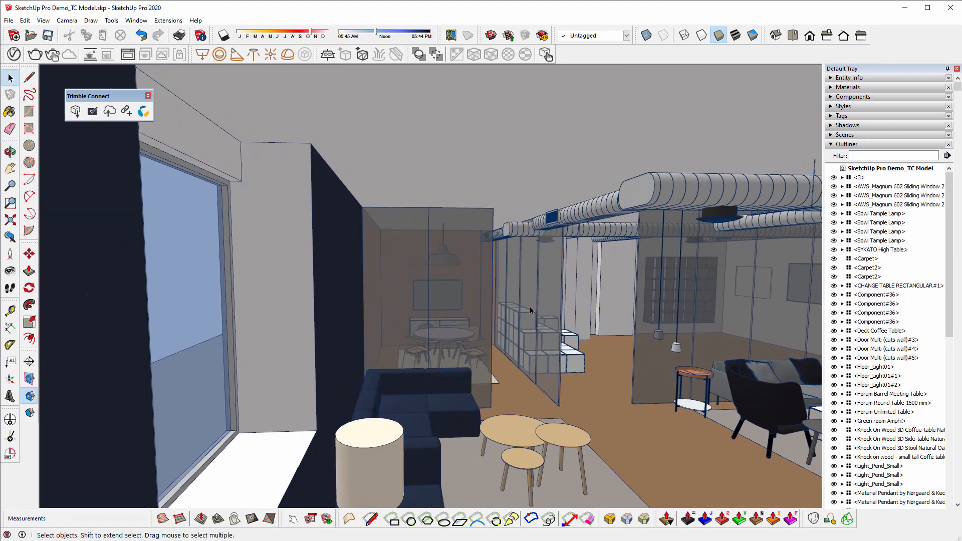
middle_click_drag(692, 302, 726, 261)
scroll(343, 244, "up", 3)
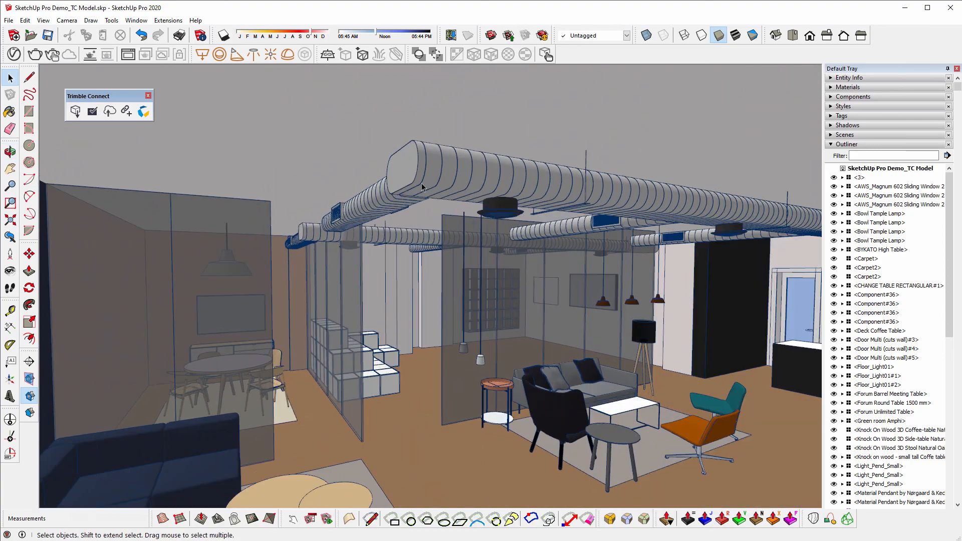
left_click(422, 187)
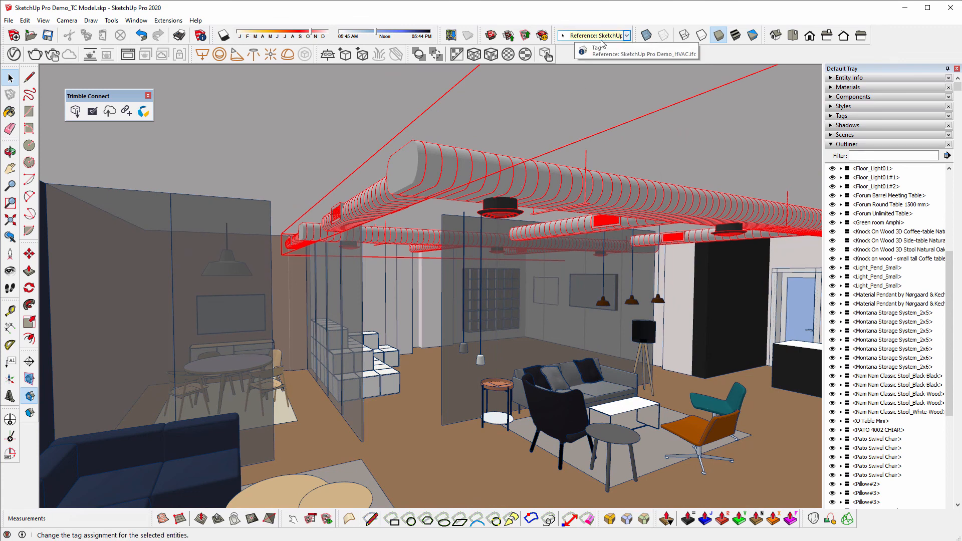
- Swap the Outliner for the Tags list and select the HVAC reference tag
left_click(846, 144)
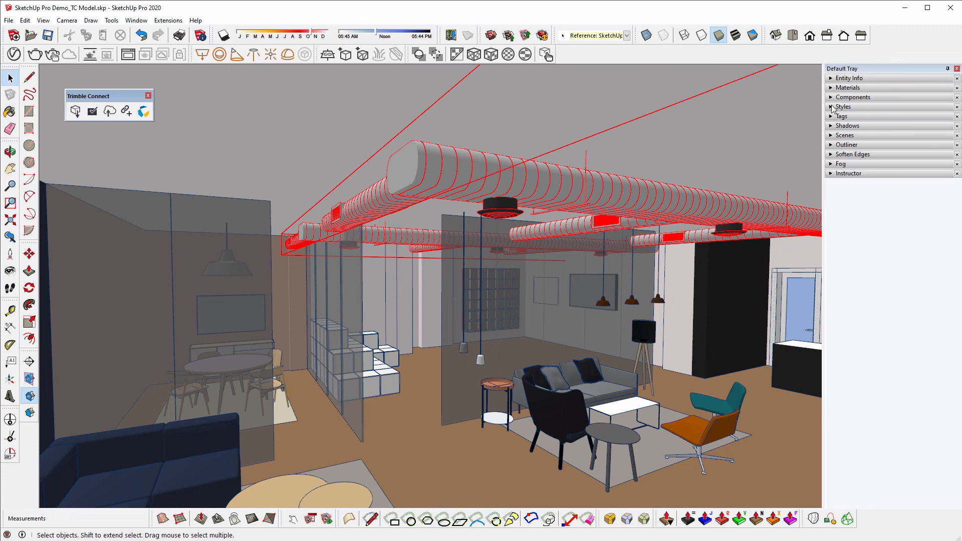
left_click(839, 116)
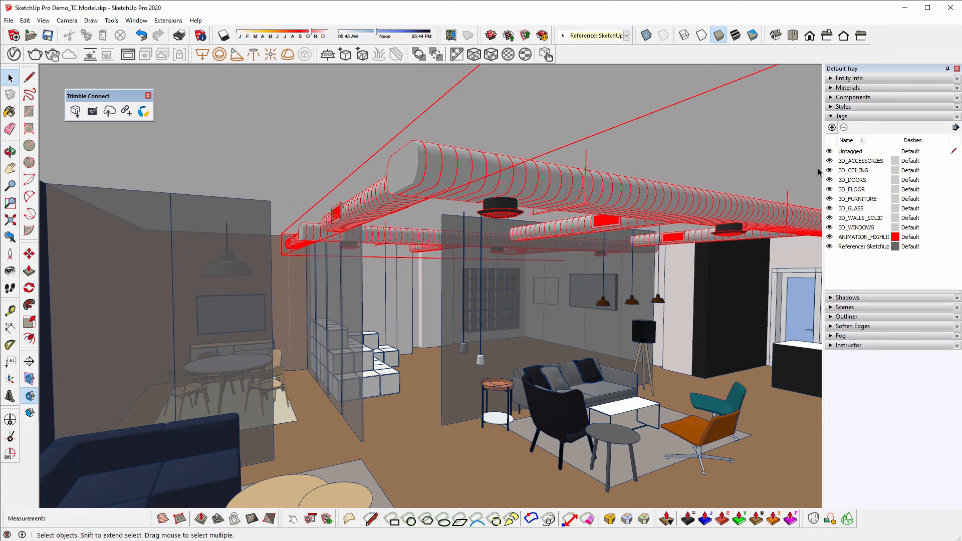
left_click(830, 247)
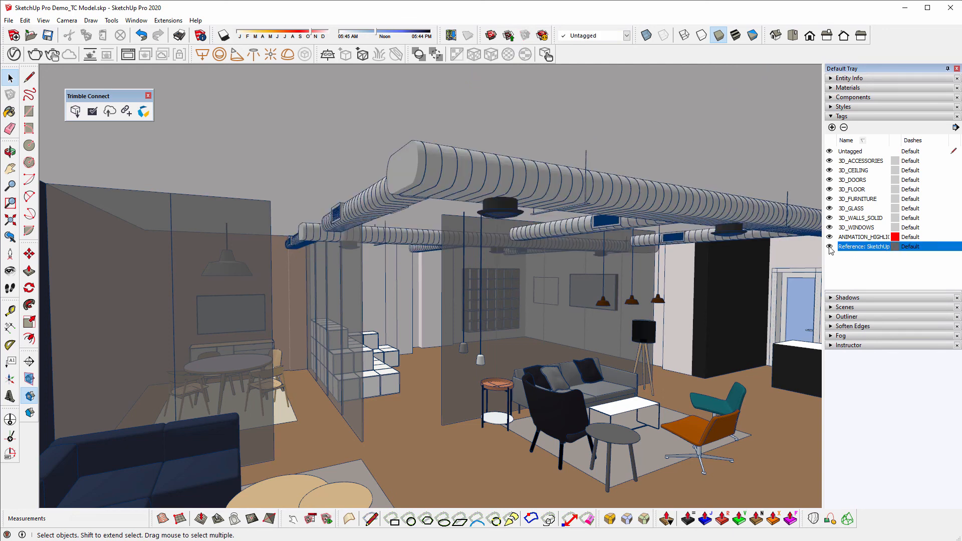
- Select the duct group and inspect its right-click context menu
left_click(455, 187)
right_click(437, 168)
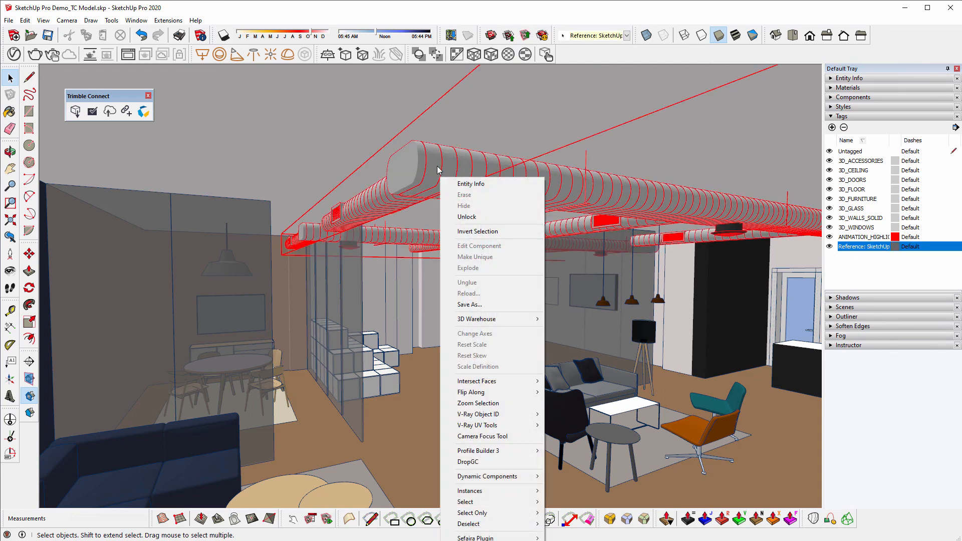
key("Escape")
right_click(437, 169)
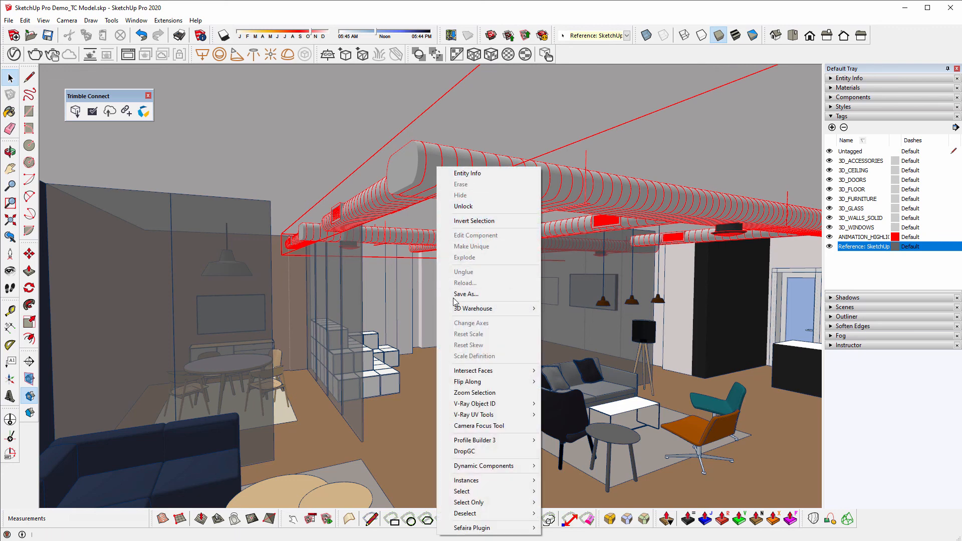
left_click(417, 174)
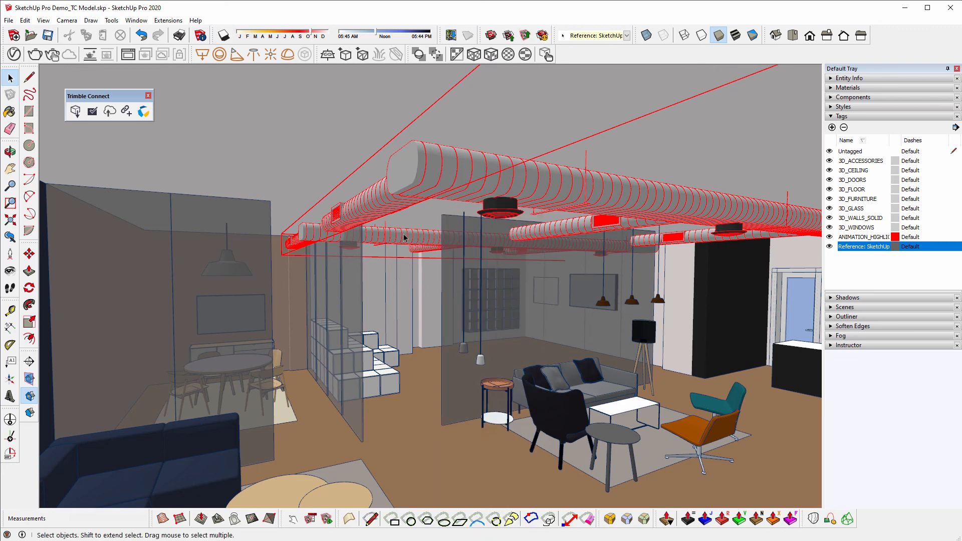
- Make the glass partition under the duct unique and open it for editing
key("Escape")
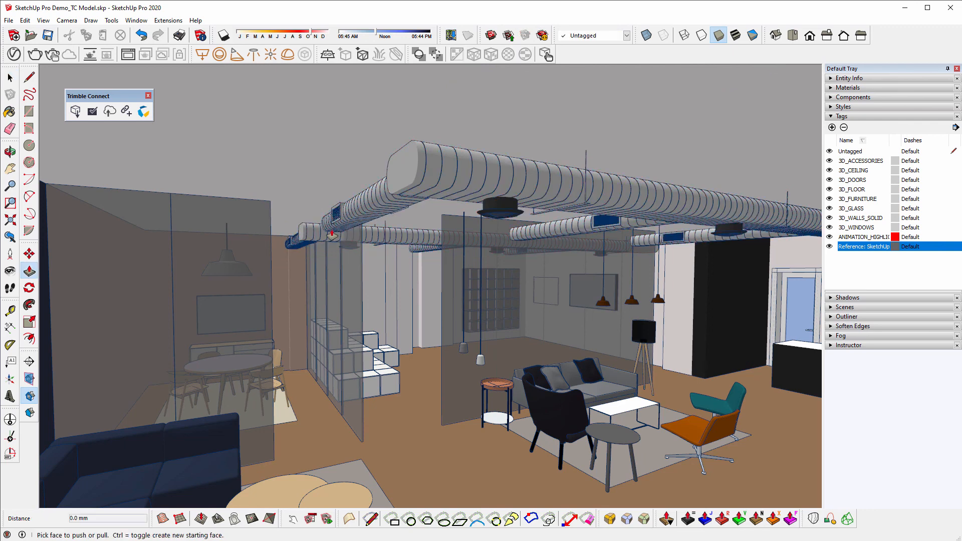
middle_click_drag(333, 233, 359, 223)
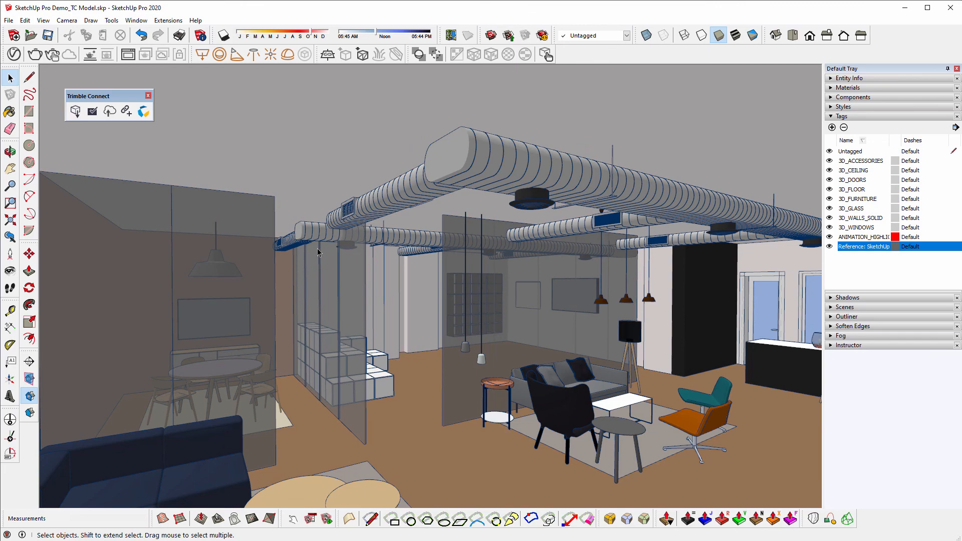
scroll(426, 205, "up", 10)
middle_click_drag(481, 195, 403, 136)
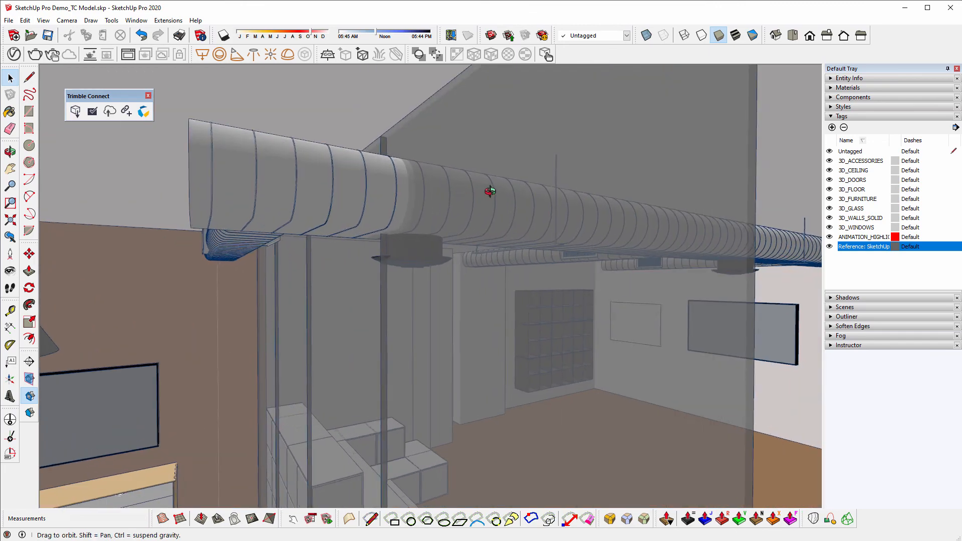
scroll(404, 136, "up", 3)
left_click(467, 224)
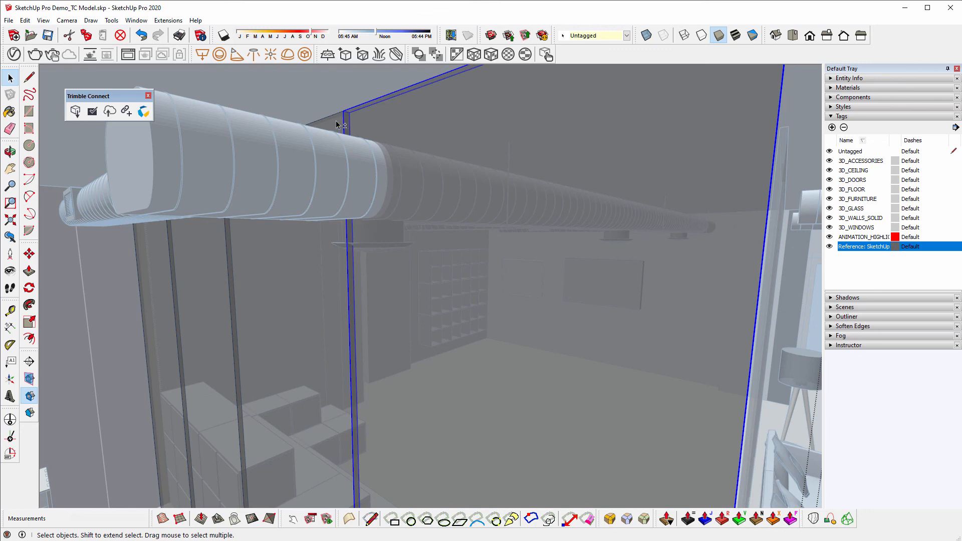
right_click(377, 116)
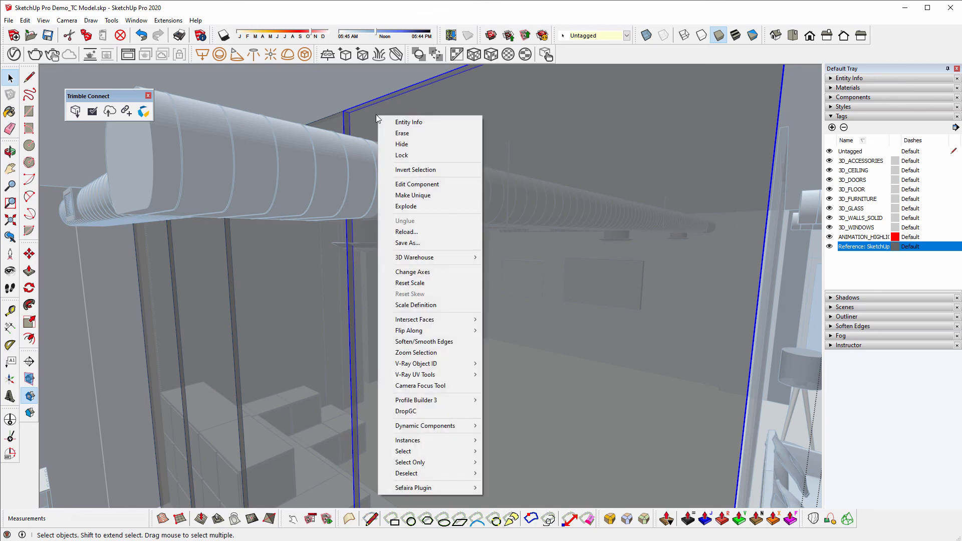
left_click(408, 196)
double_click(403, 127)
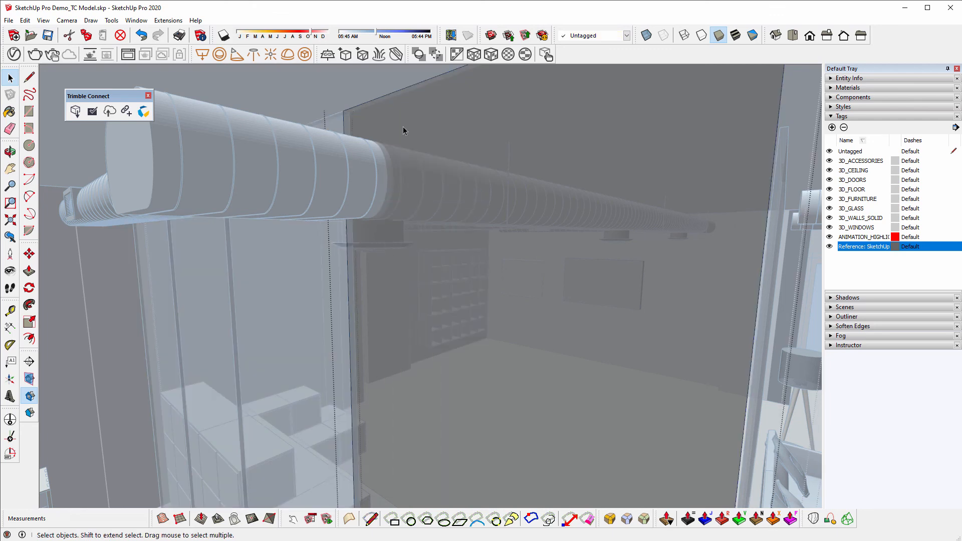
- Ctrl-Move a copy of the partition's top edge downward to mark the cut line
left_click_drag(322, 93, 378, 127)
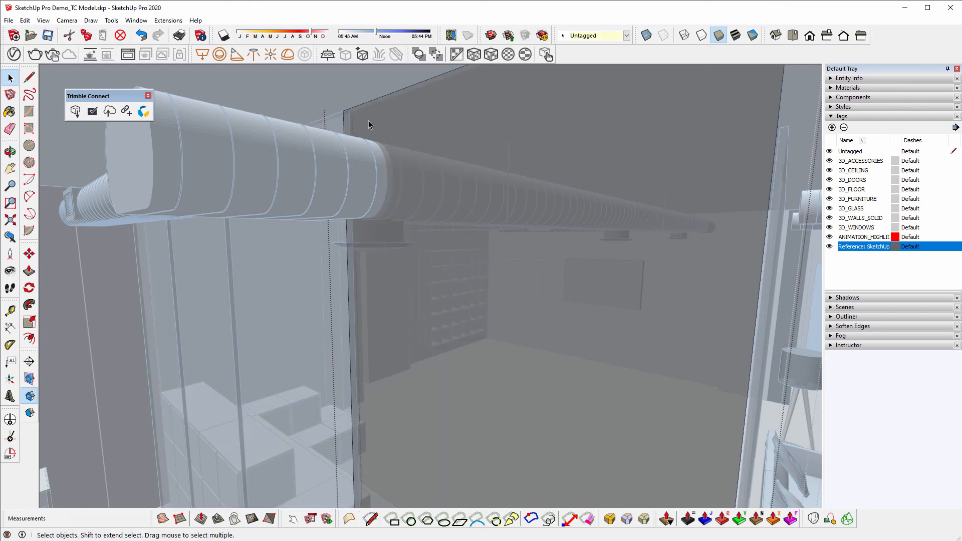
key("m")
left_click(343, 111)
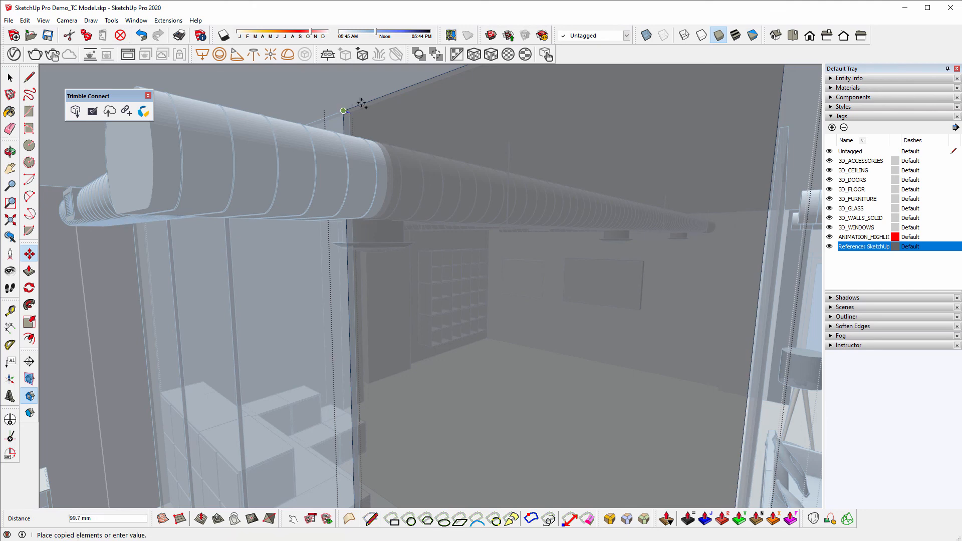
key("ctrl")
left_click(420, 85)
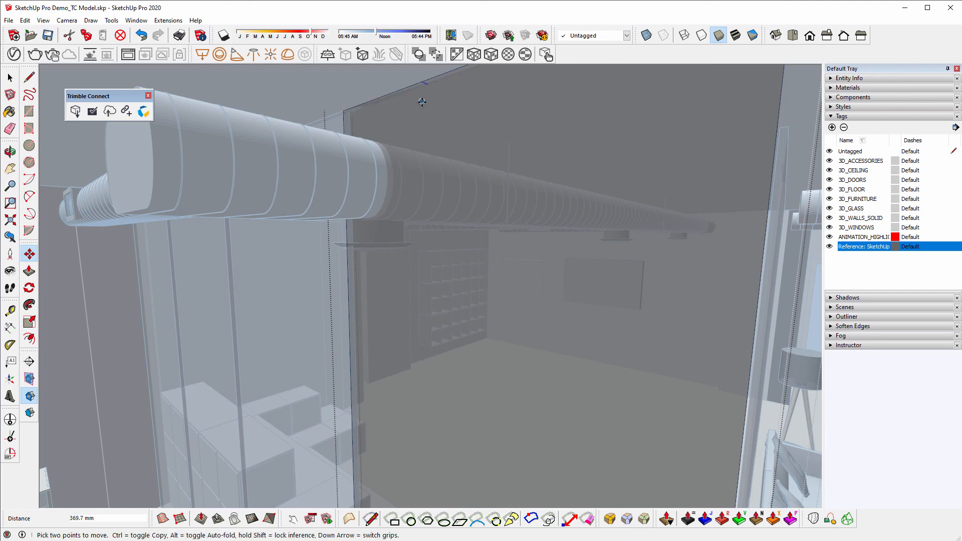
middle_click_drag(422, 99, 417, 231)
- Push/Pull the glass top section down so it sits below the duct
key("p")
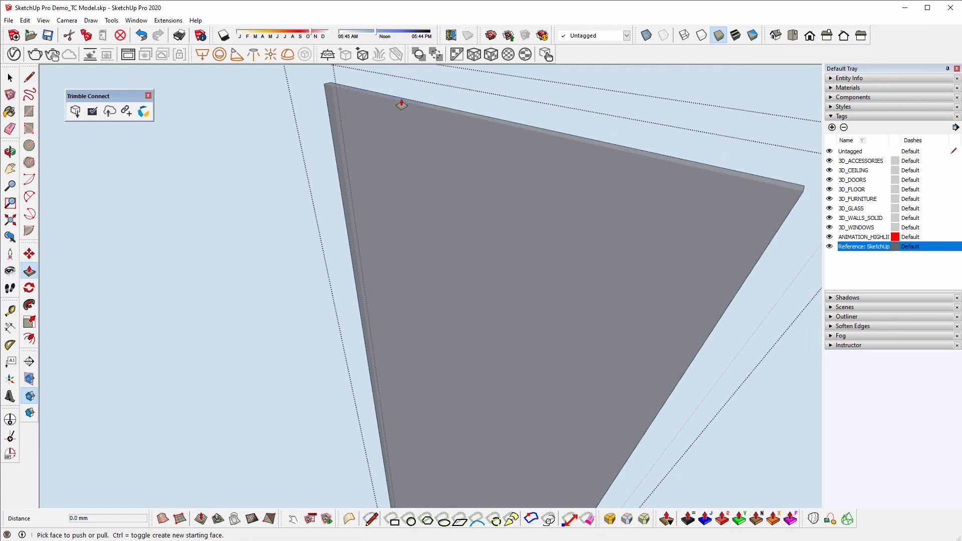
left_click(401, 179)
left_click_drag(401, 179, 400, 196)
scroll(399, 196, "up", 5)
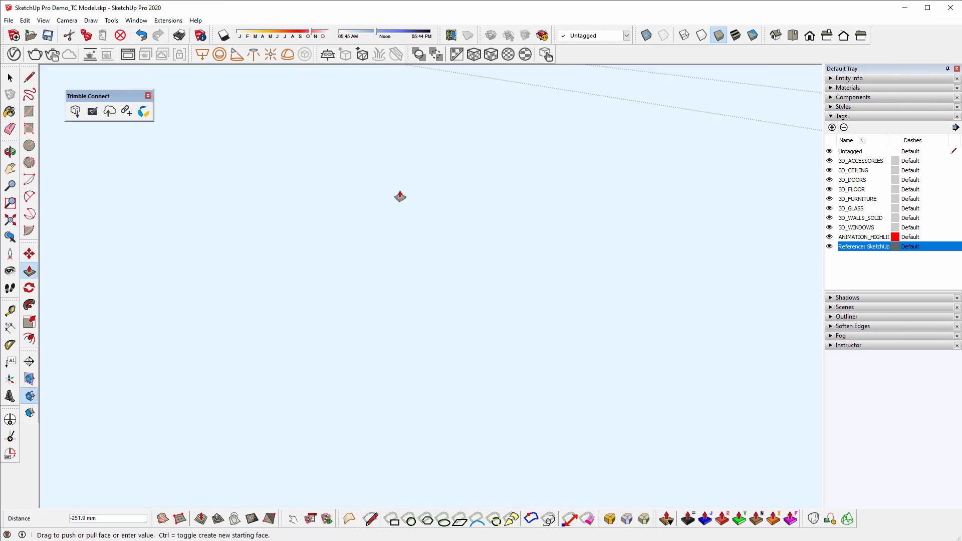
middle_click_drag(399, 195, 399, 88)
middle_click_drag(402, 211, 399, 90)
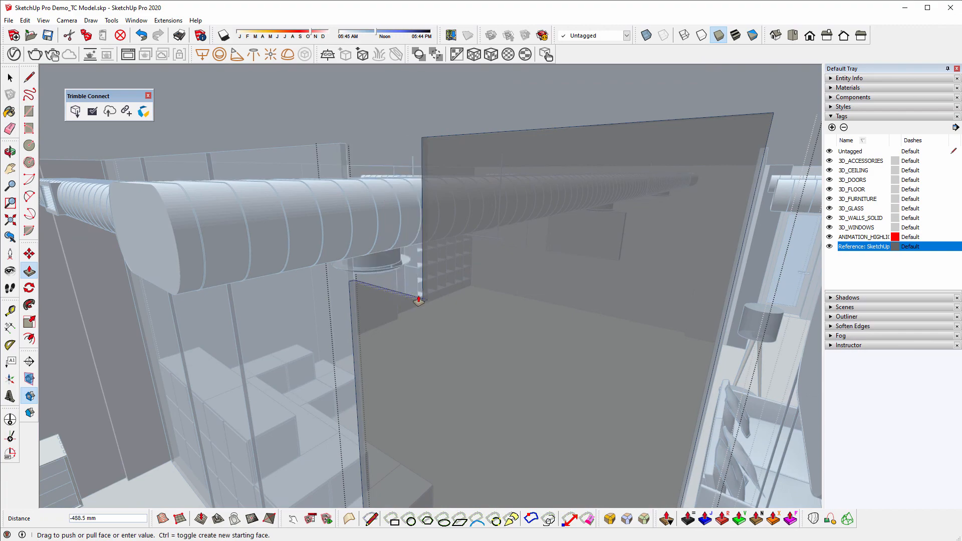
left_click(414, 304)
- Push the notch's side face back 91.2 mm and return to the Select tool
middle_click_drag(369, 322, 586, 268)
scroll(444, 301, "up", 3)
scroll(444, 301, "up", 1)
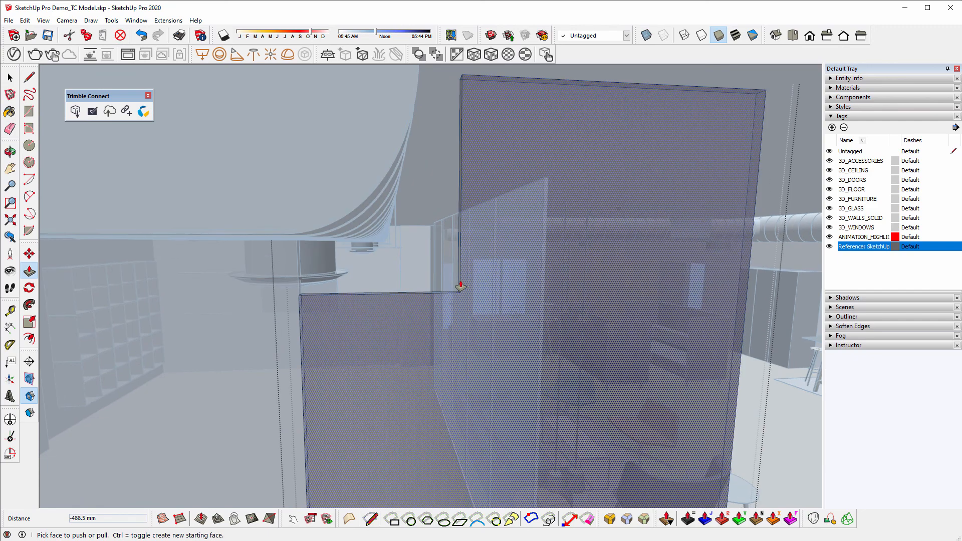
left_click_drag(457, 280, 421, 289)
scroll(401, 324, "down", 2)
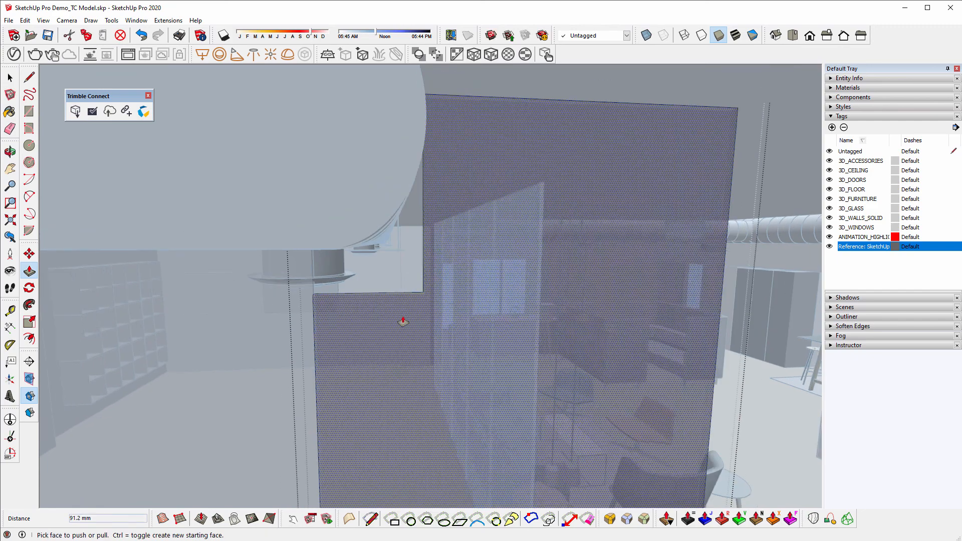
middle_click_drag(401, 324, 400, 294)
key("space")
scroll(400, 290, "up", 2)
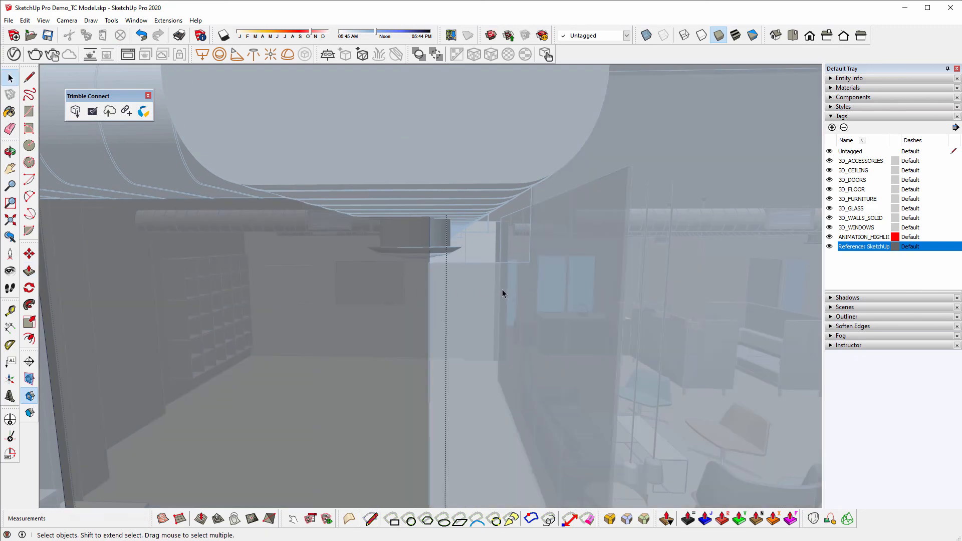
middle_click_drag(502, 289, 334, 285)
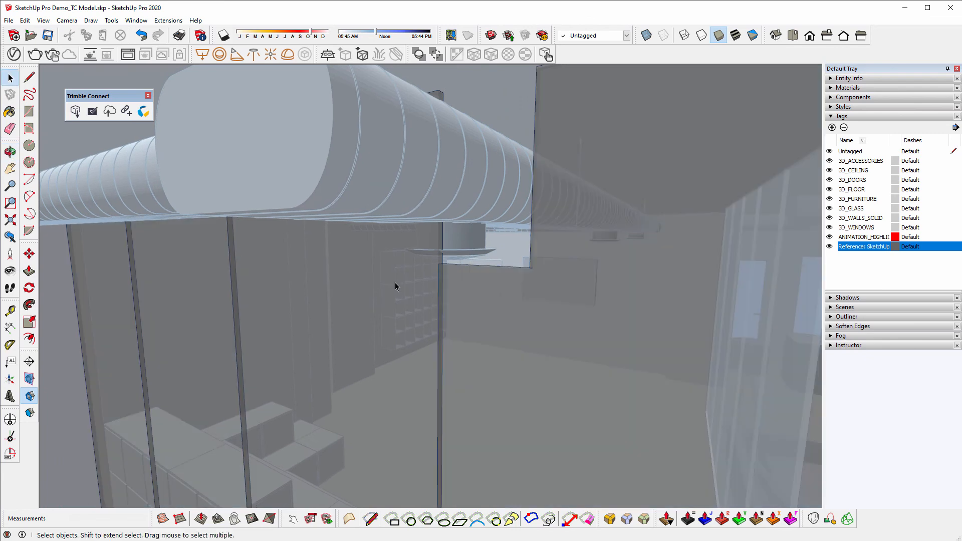
- Make the next glass partition unique, open it, and set the cut line with Move
right_click(399, 274)
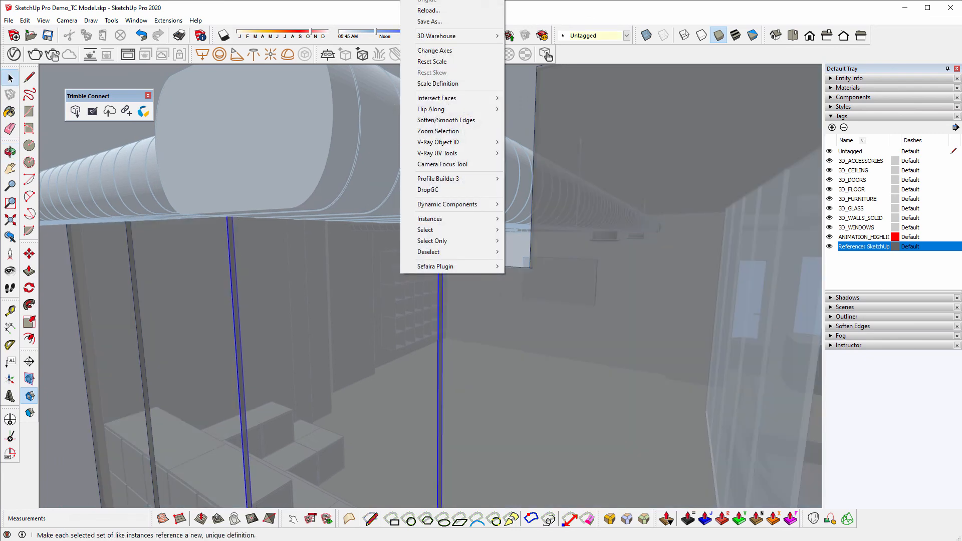
left_click(426, 1)
middle_click_drag(392, 253, 354, 289)
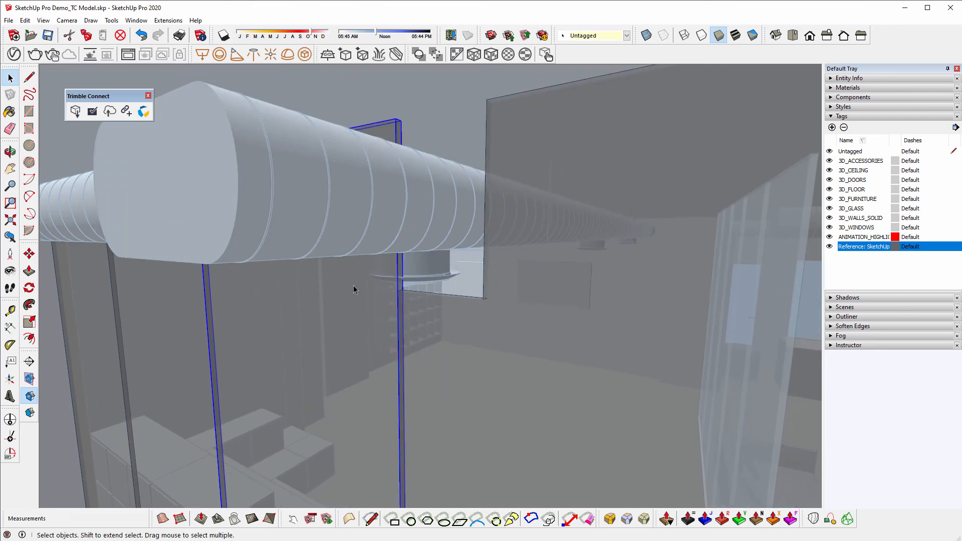
double_click(353, 289)
key("ctrl+a")
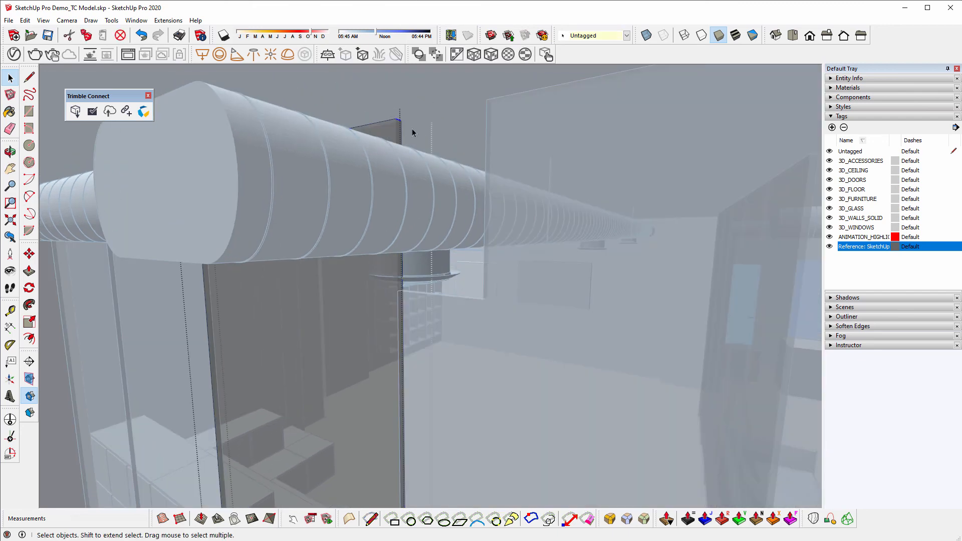
key("m")
left_click(394, 117)
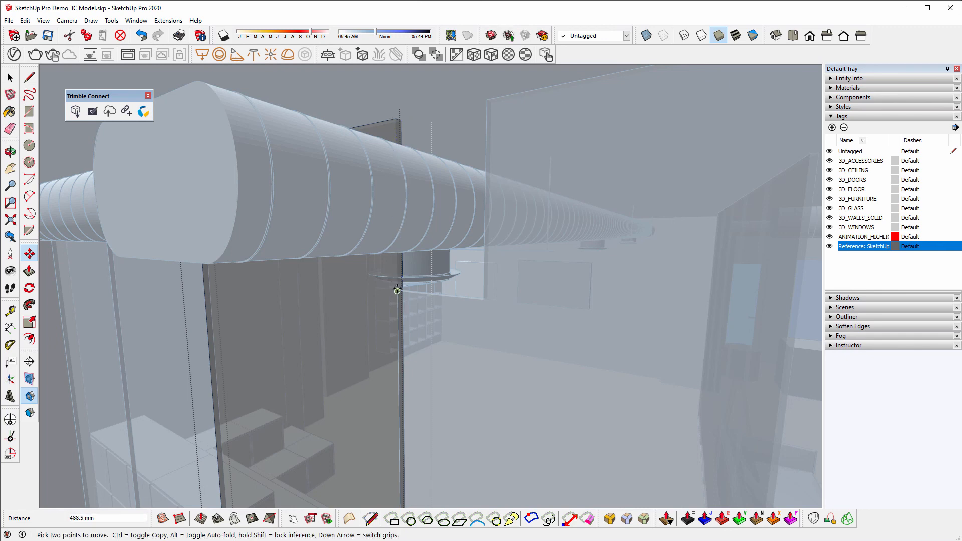
- Push/Pull the partition's side face back about 305.6 mm to clear the duct
key("p")
middle_click_drag(346, 288, 501, 260)
left_click(415, 282)
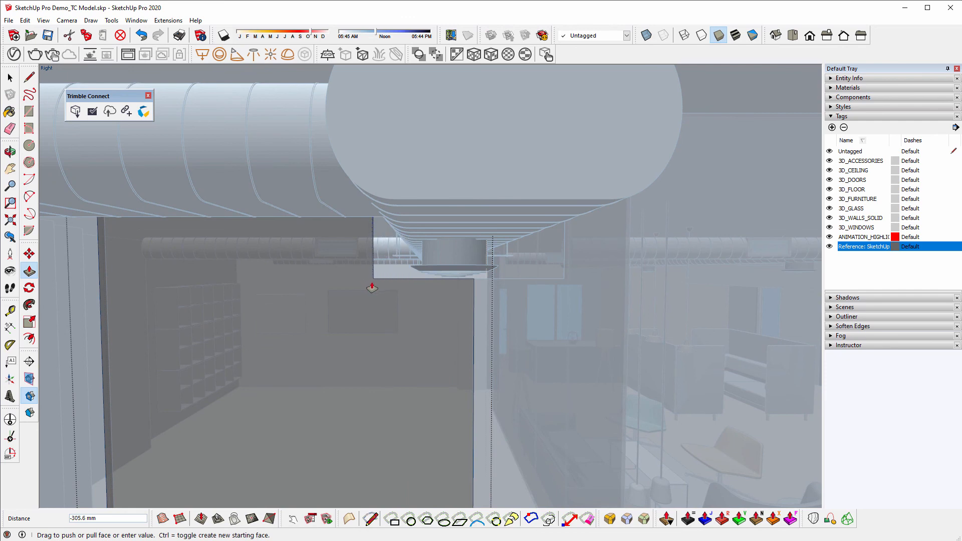
left_click(370, 281)
middle_click_drag(371, 280, 490, 155)
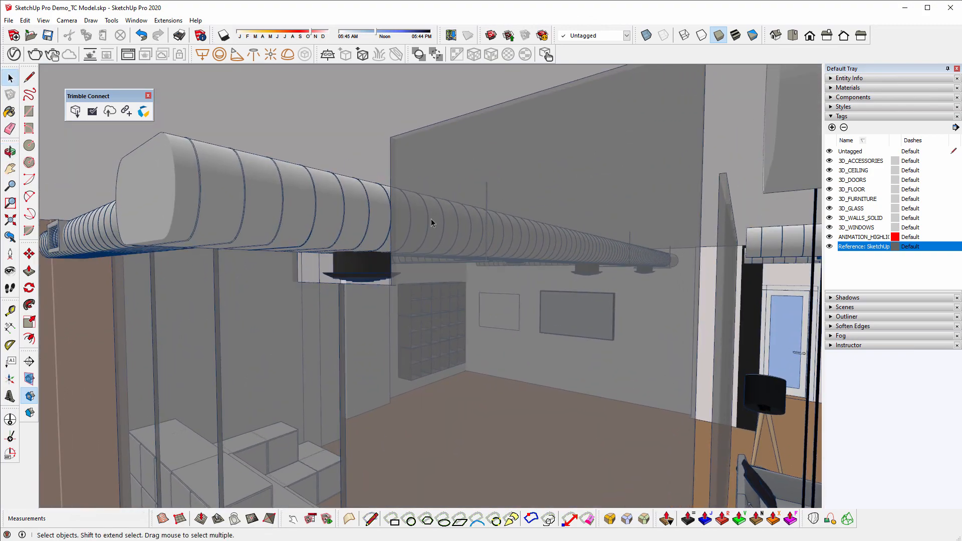
middle_click_drag(431, 218, 624, 192)
middle_click_drag(650, 200, 391, 228)
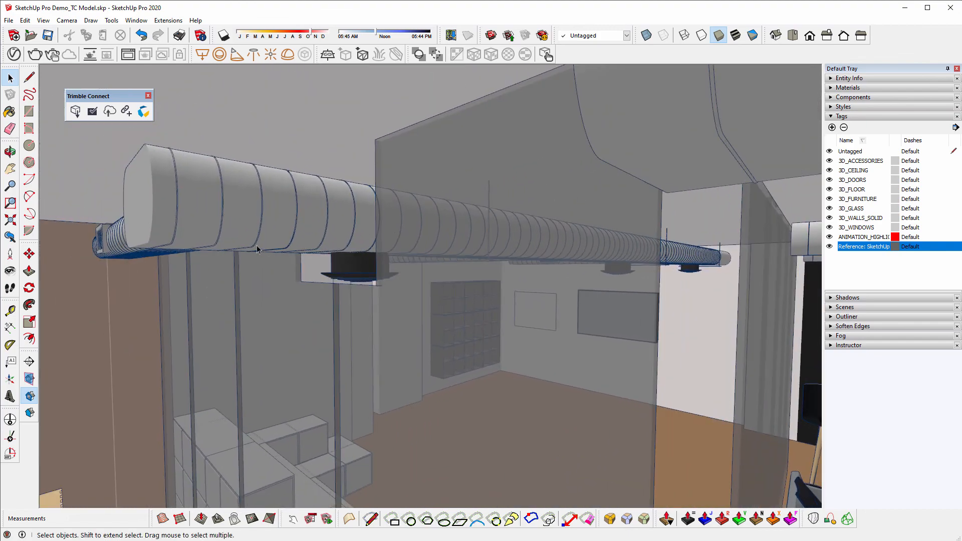
scroll(258, 250, "up", 5)
scroll(257, 250, "down", 6)
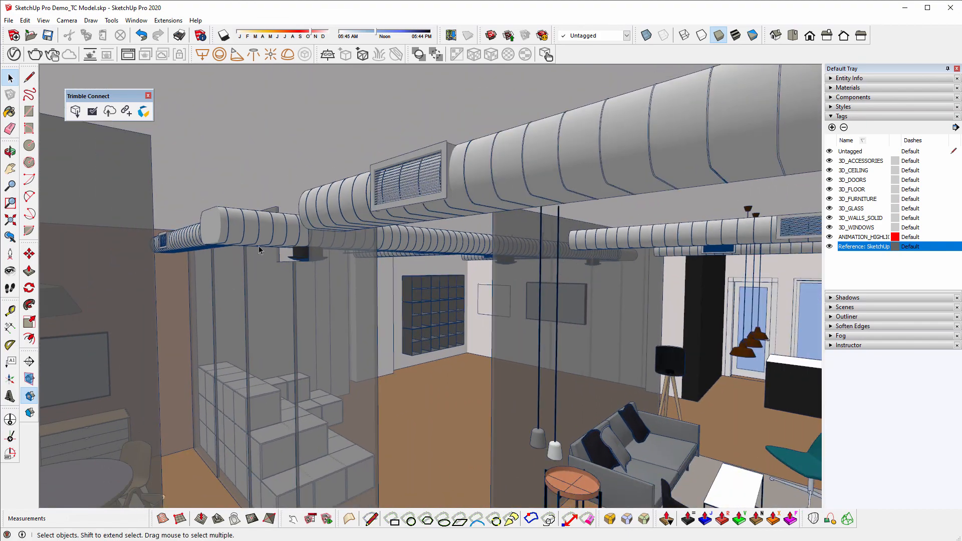
middle_click_drag(345, 301, 323, 275)
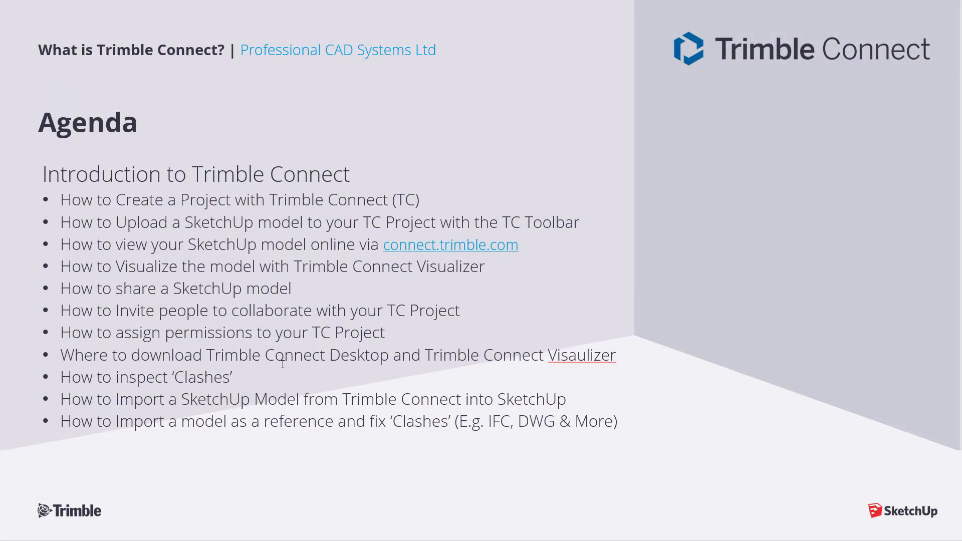
- Advance past the Thank you slide to the Questions? slide and select part of the contact text
key("Right")
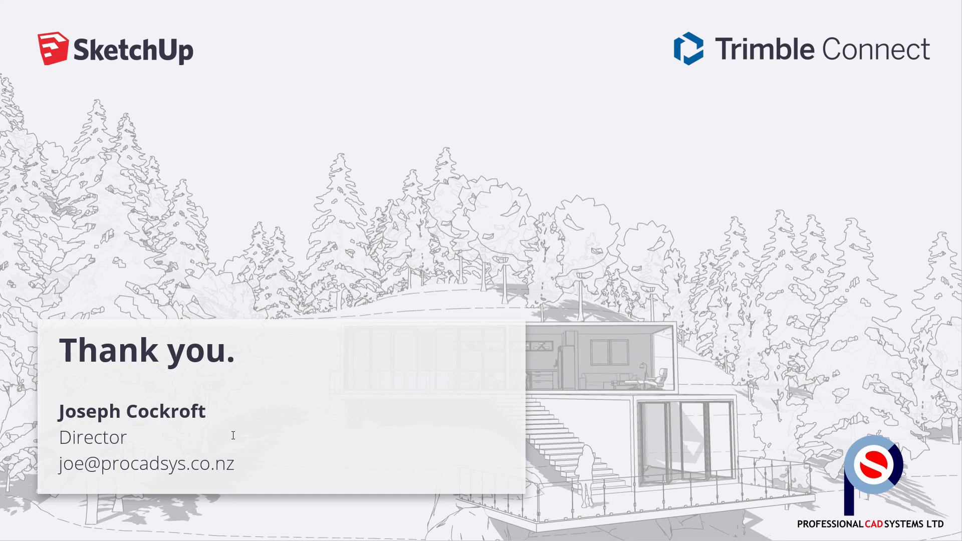
key("Right")
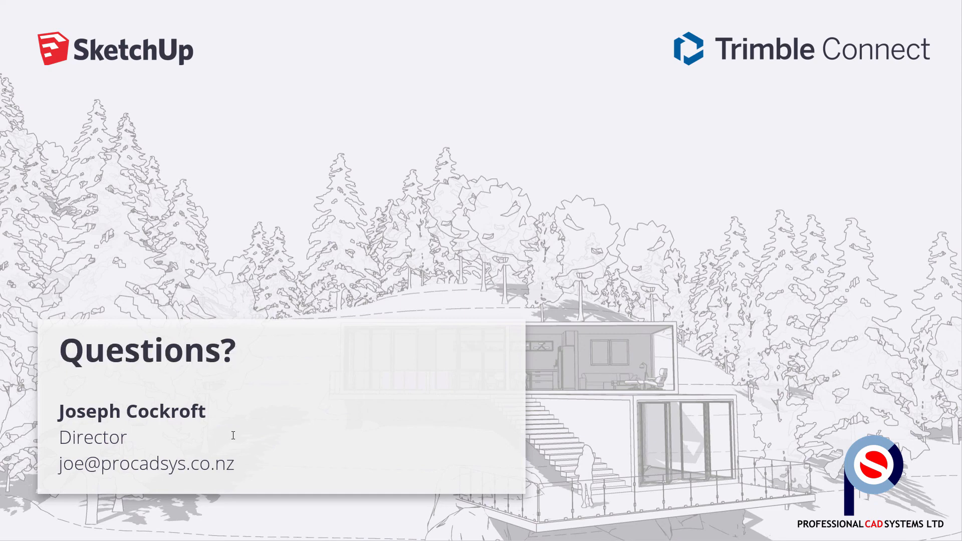
left_click_drag(84, 463, 59, 463)
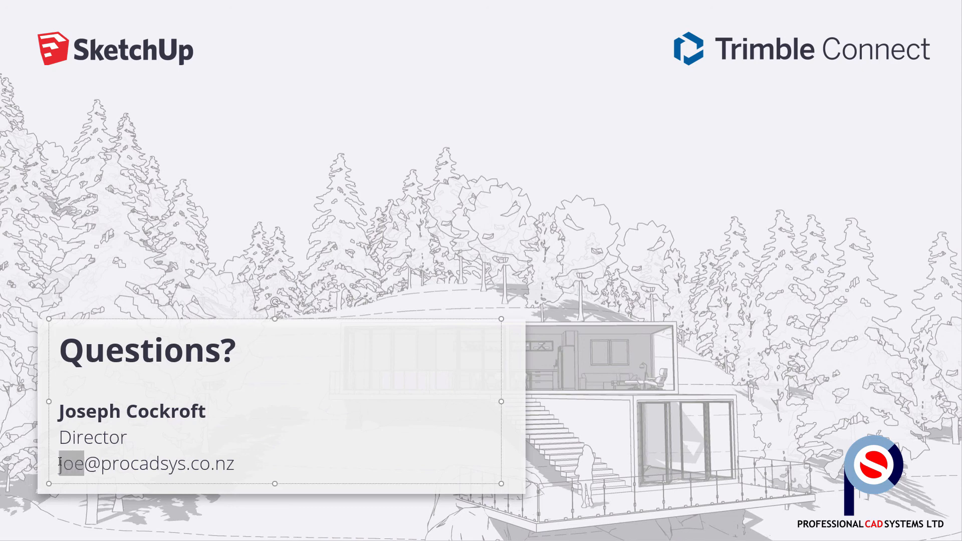